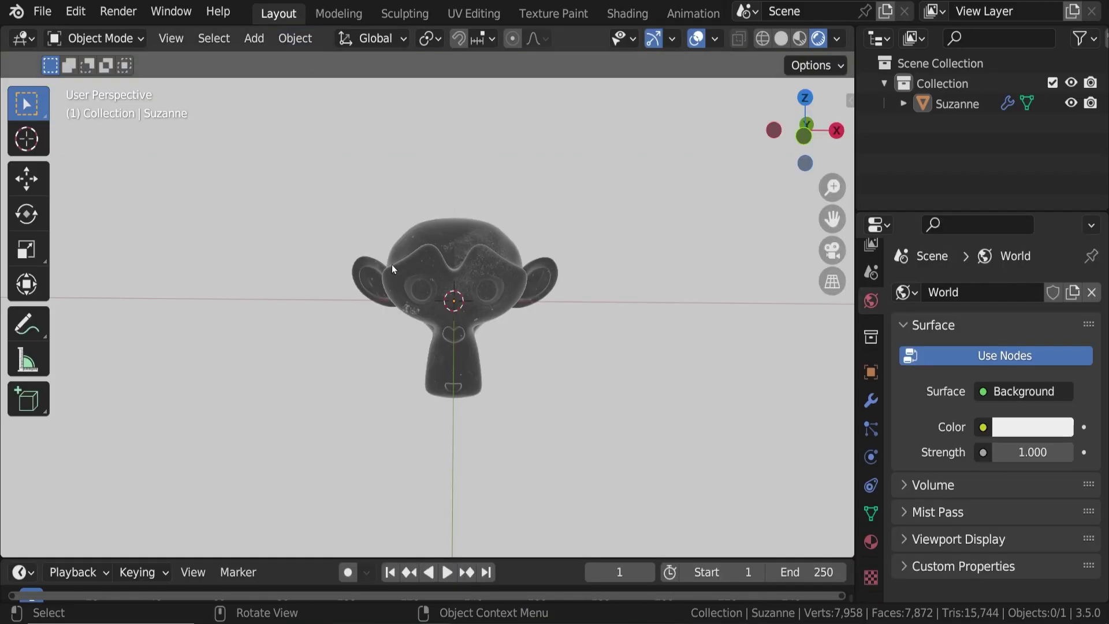
Step: Orbit around Suzanne, then switch to the Shading workspace showing the MetalPaintedBlackWorn001_2K node tree
mouse_move(476, 325)
middle_down()
mouse_move(570, 296)
mouse_move(668, 308)
mouse_move(418, 320)
mouse_move(420, 271)
mouse_move(470, 310)
middle_up()
scroll(463, 309, up, 5)
scroll(470, 311, down, 2)
scroll(470, 310, down, 1)
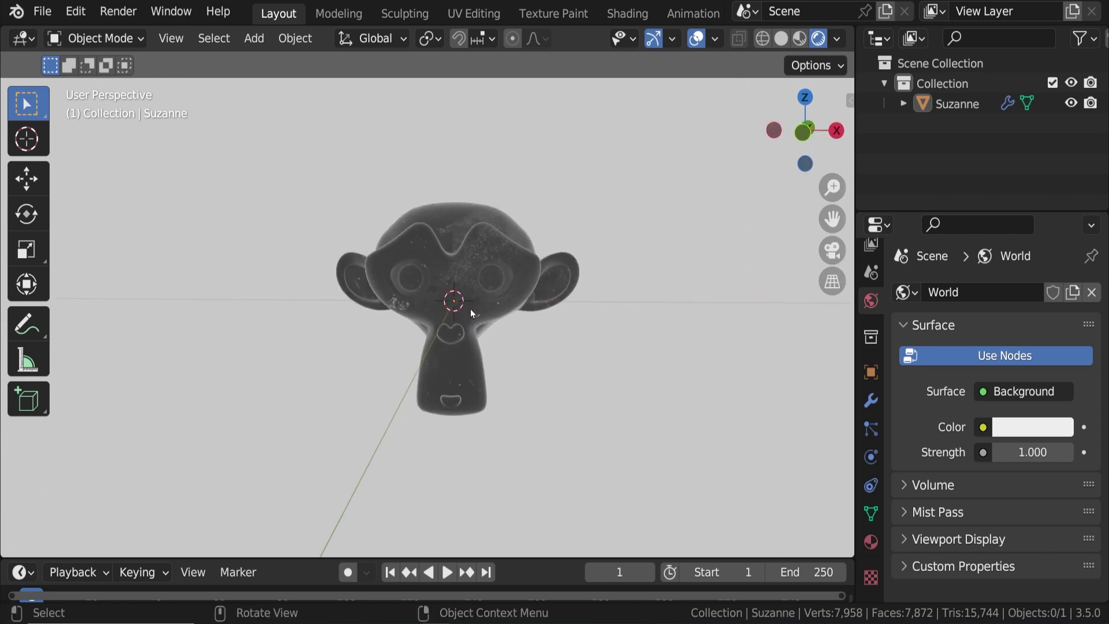
scroll(470, 308, up, 2)
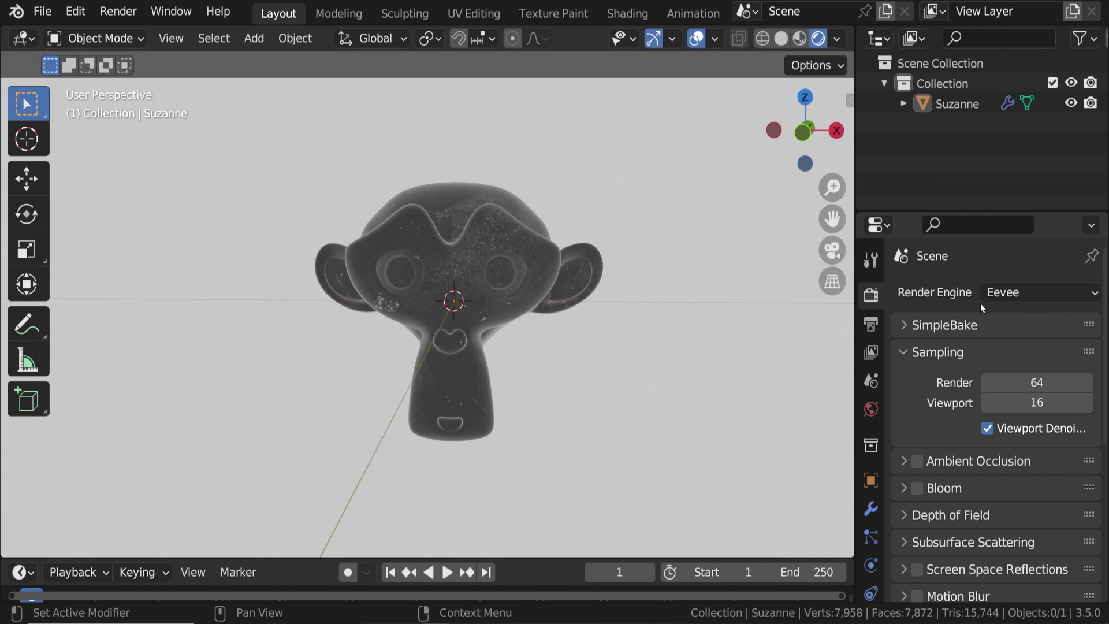
click(629, 17)
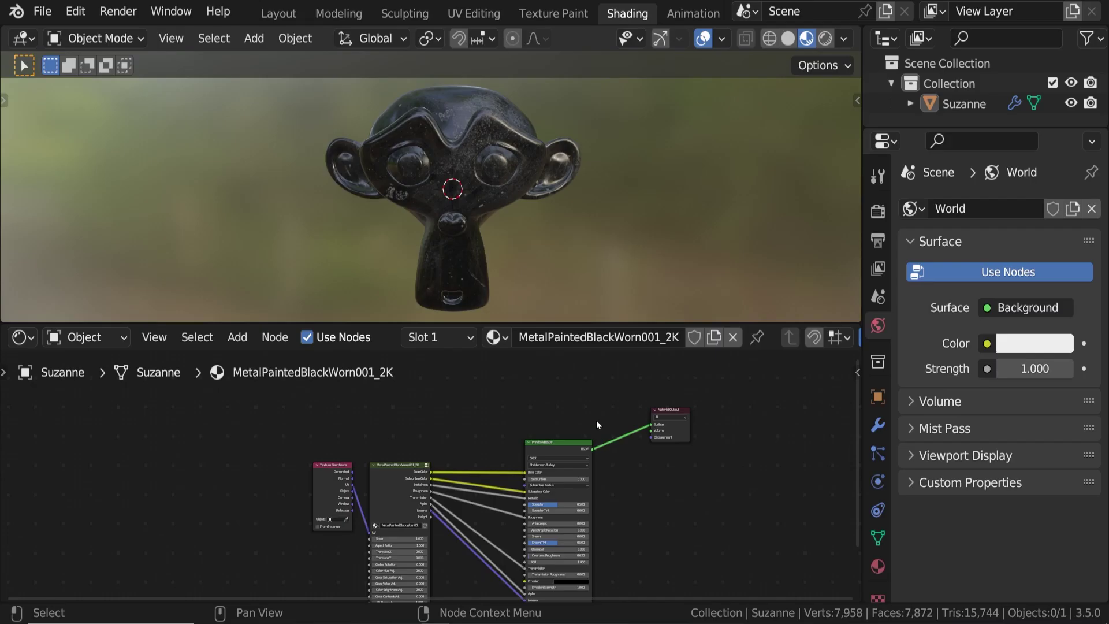
Step: Select Suzanne, show her Material Properties, and toggle Use Nodes off and back on
click(476, 140)
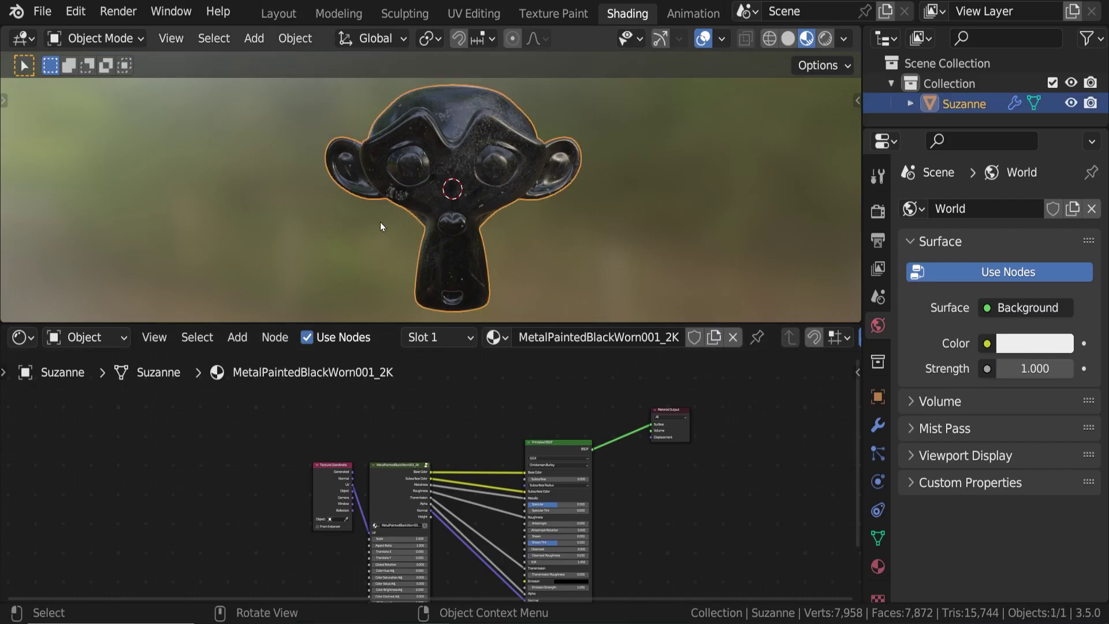
right_click(491, 171)
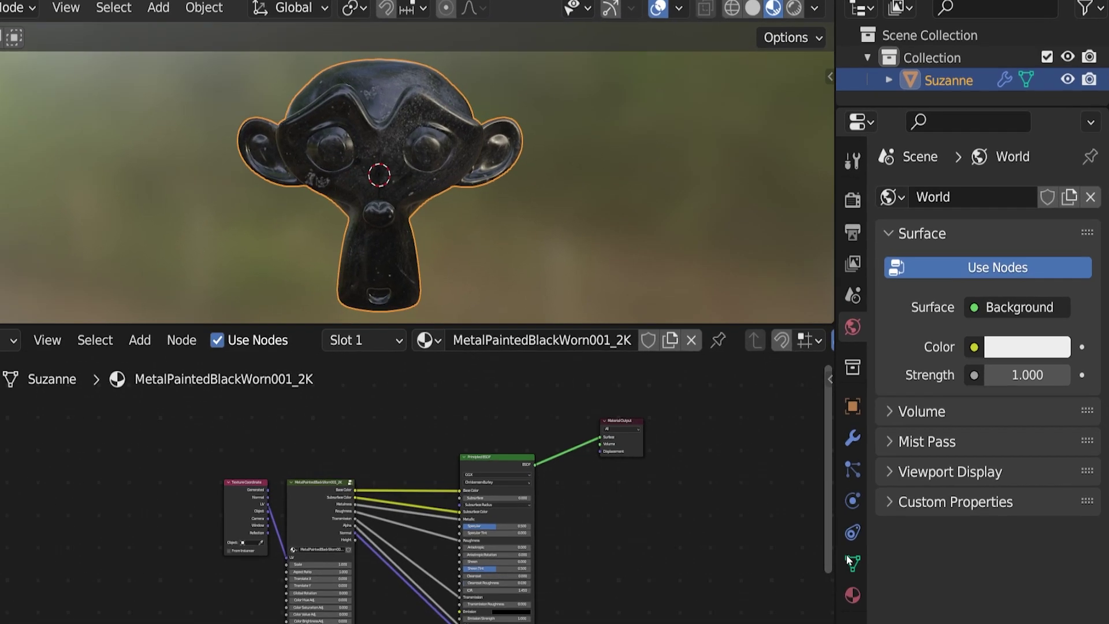
click(878, 566)
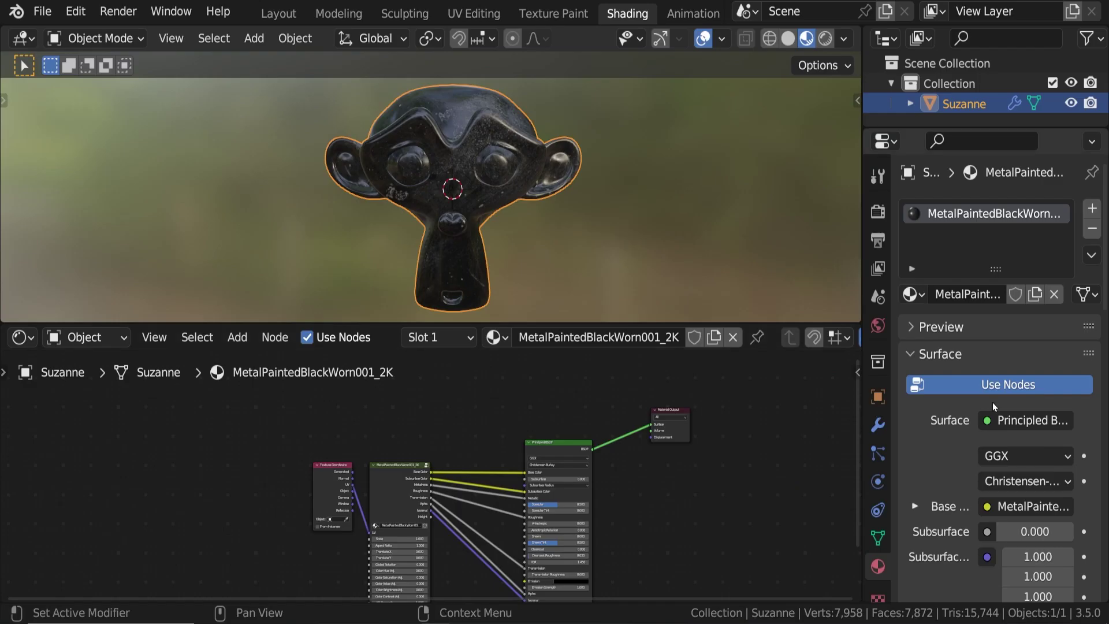
click(992, 392)
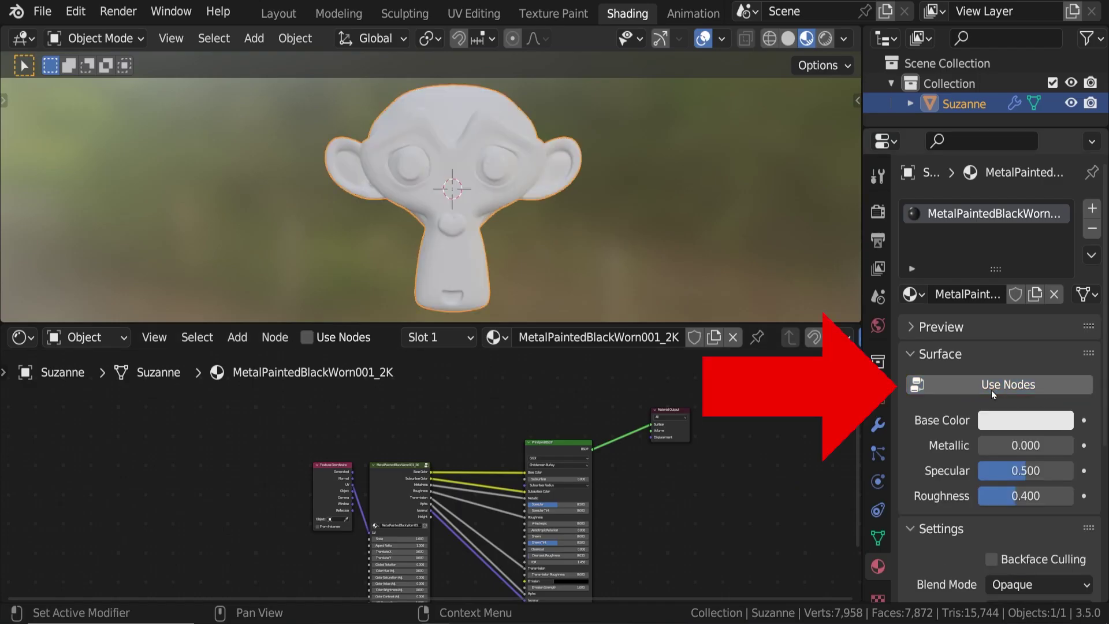
click(999, 387)
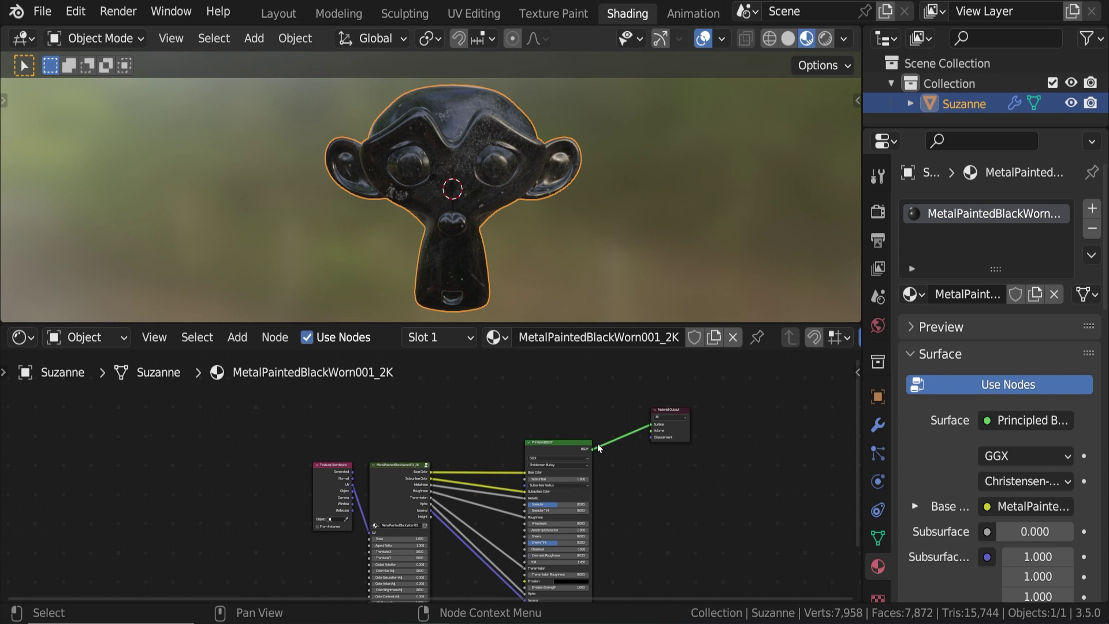
Step: Enlarge the node editor over the 3D view and frame the node graph around the Material Output
drag(560, 323, 548, 263)
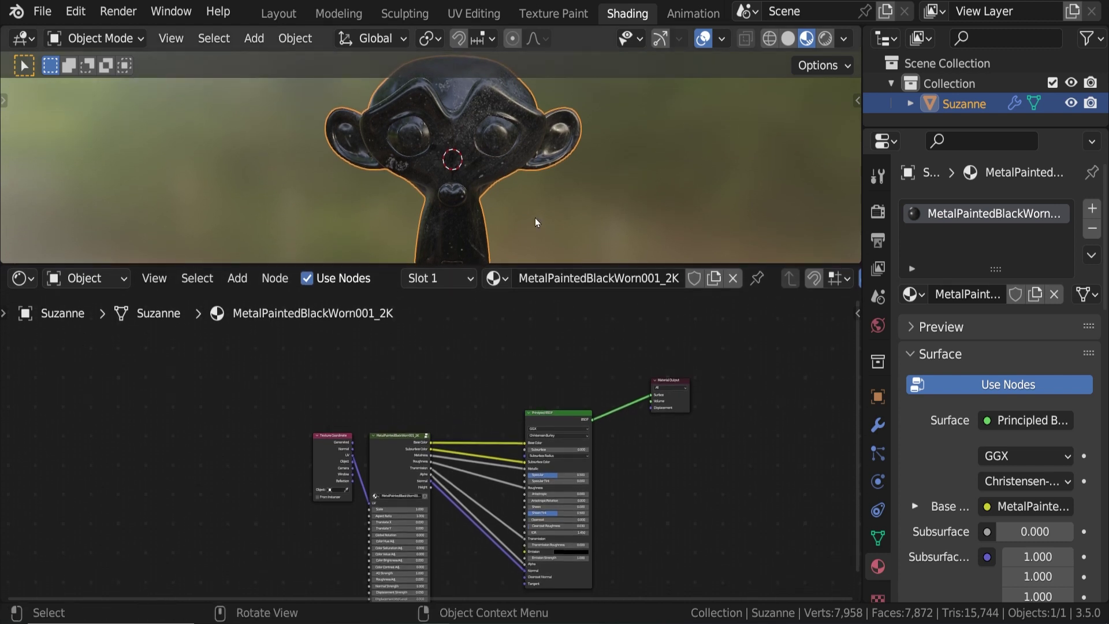
scroll(538, 210, down, 2)
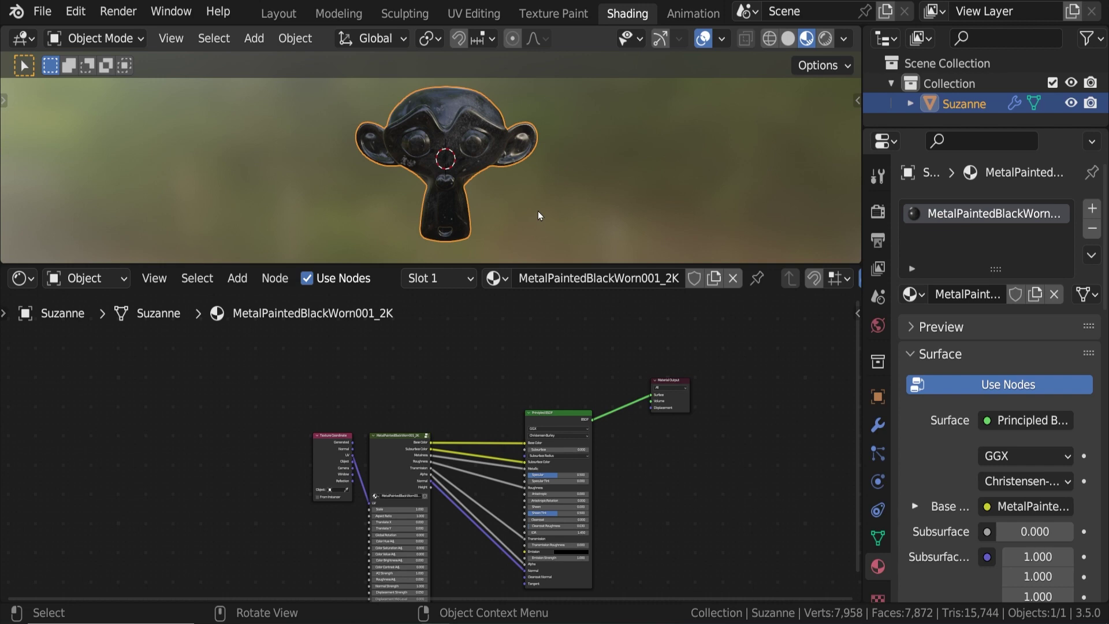
scroll(522, 407, up, 2)
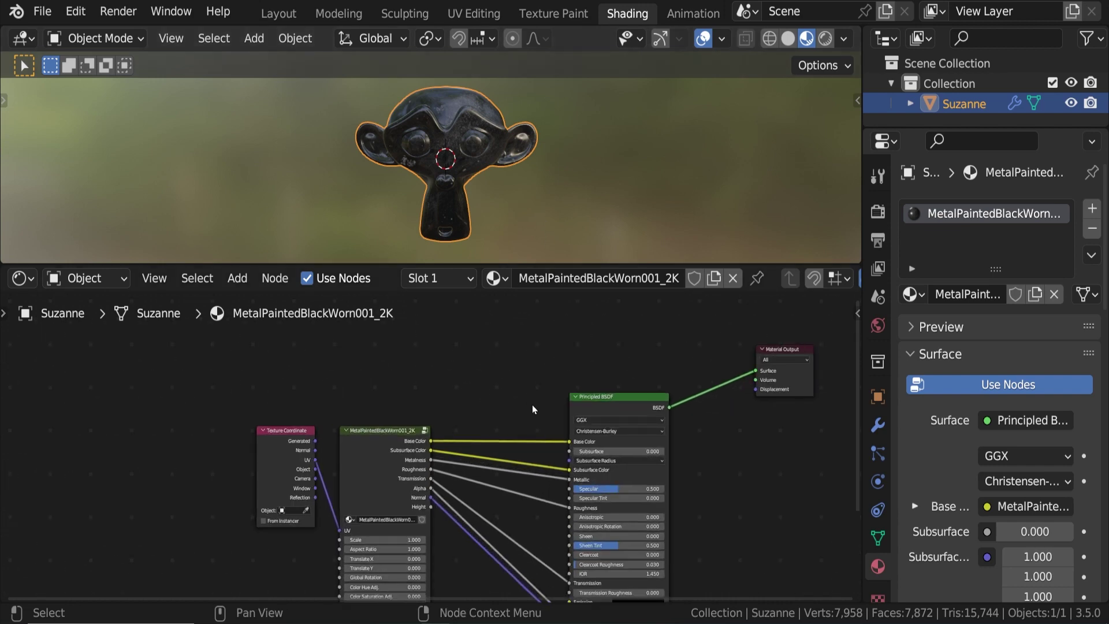
scroll(532, 404, up, 1)
middle_drag(616, 414, 492, 442)
scroll(398, 390, up, 1)
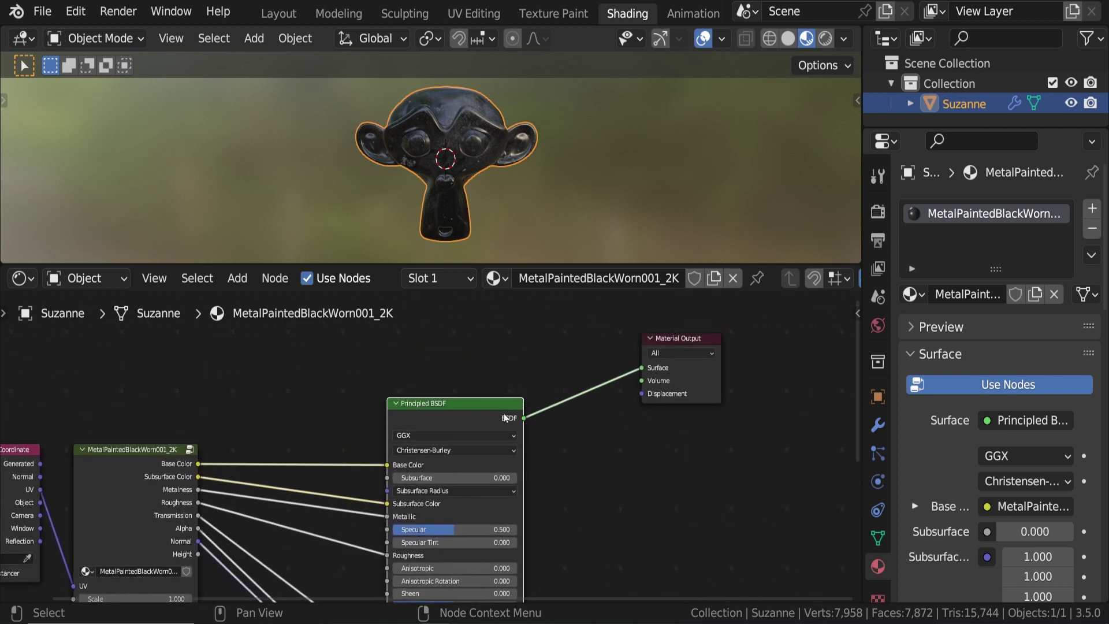
click(699, 341)
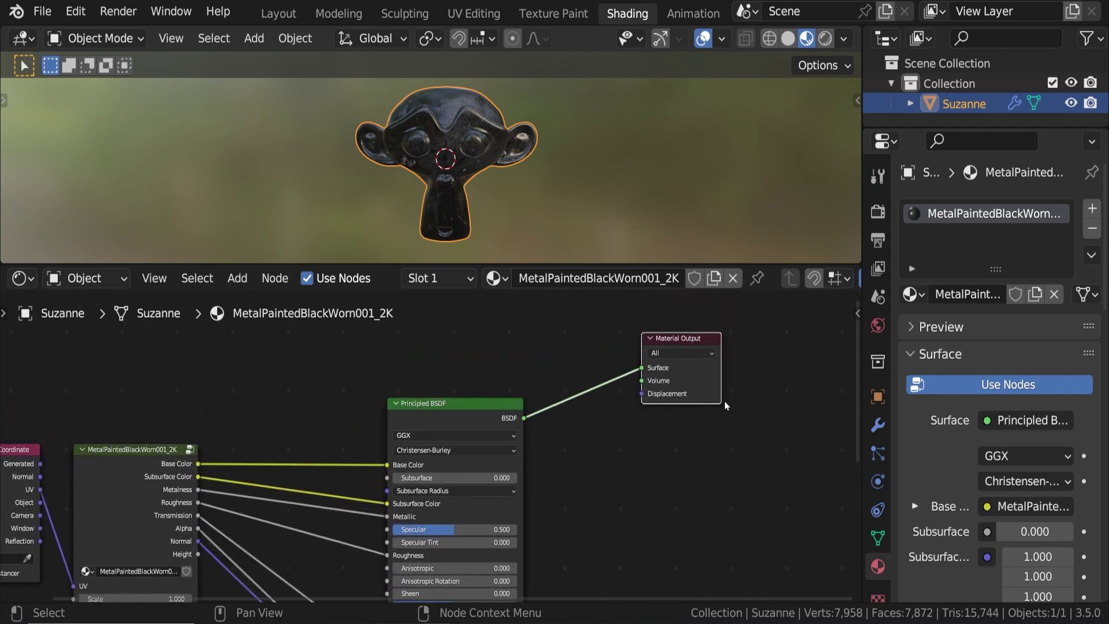
middle_drag(548, 366, 604, 422)
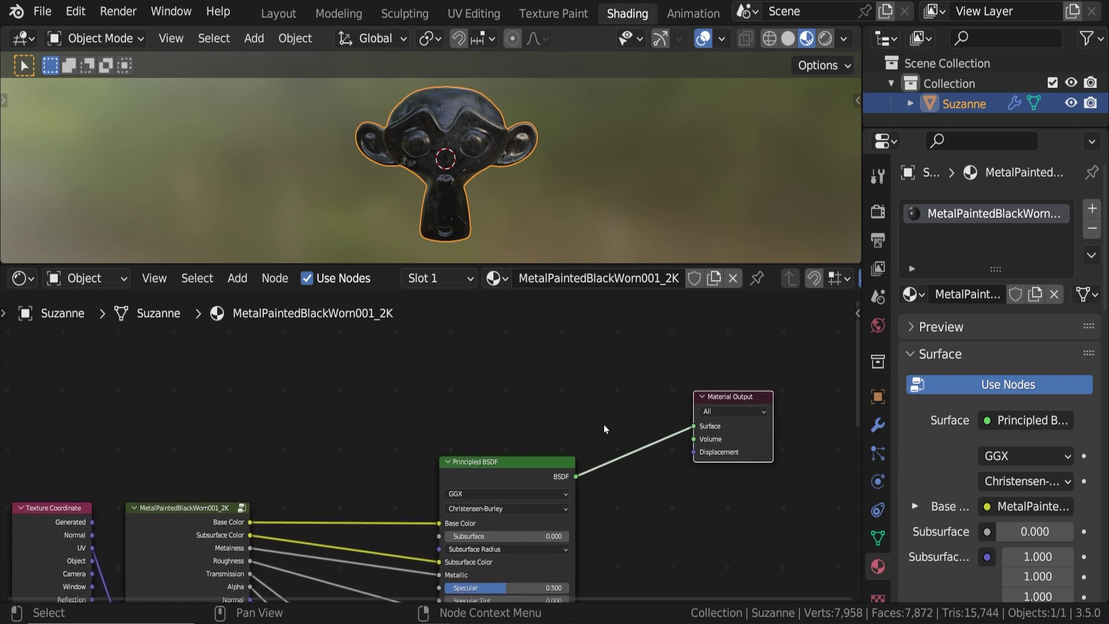
Step: Search 'mix' to add a Mix Shader and drop it onto the Principled BSDF-to-Material Output link
key(shift+a)
click(571, 358)
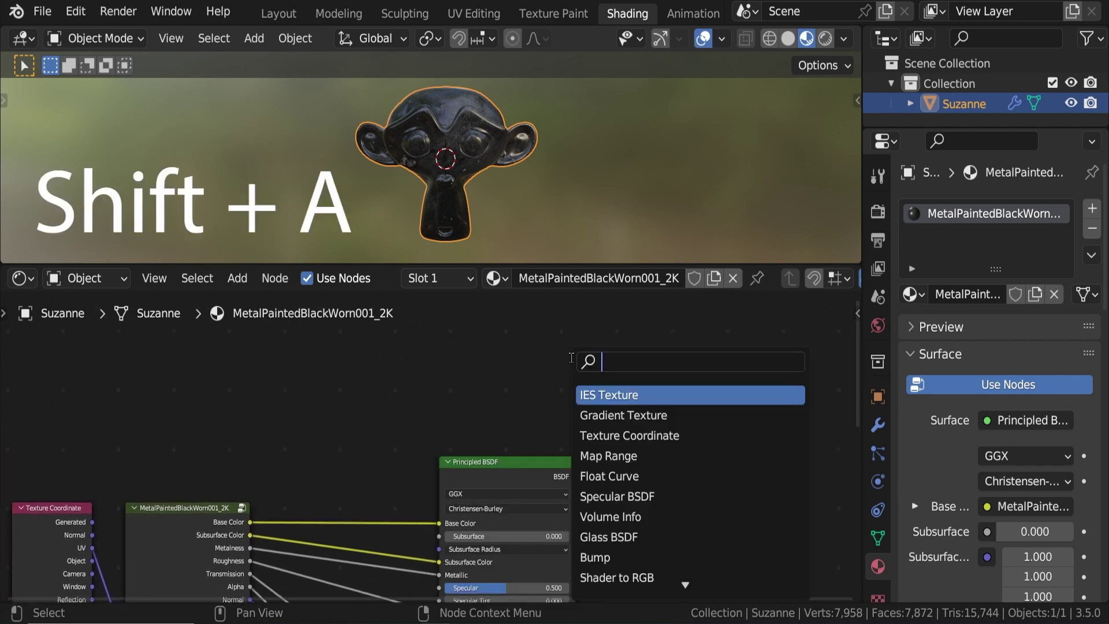
text(mix)
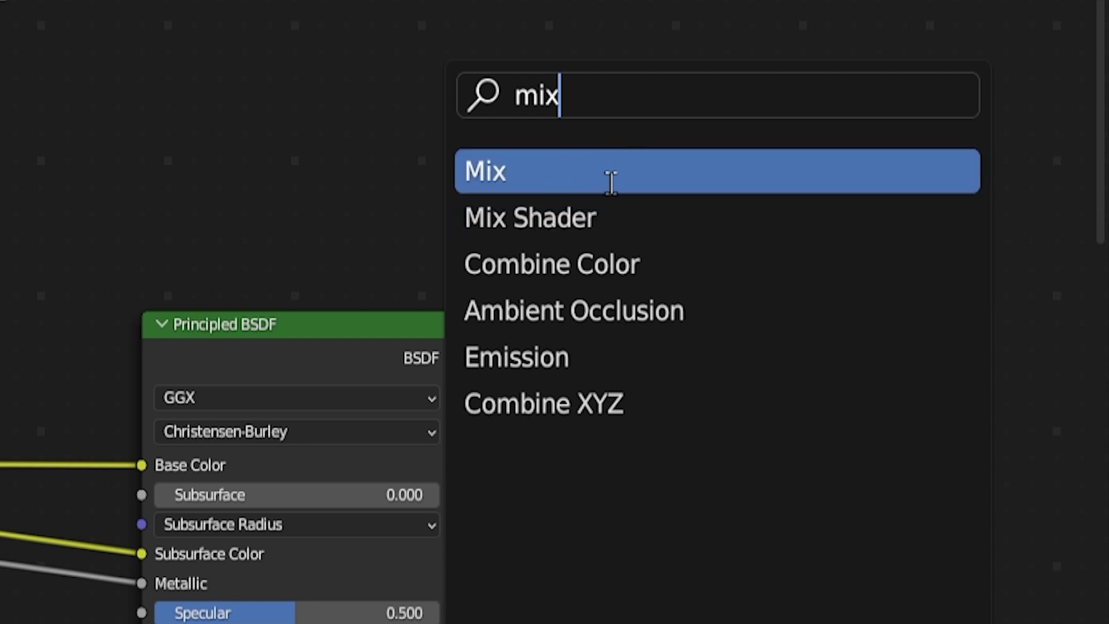
click(645, 214)
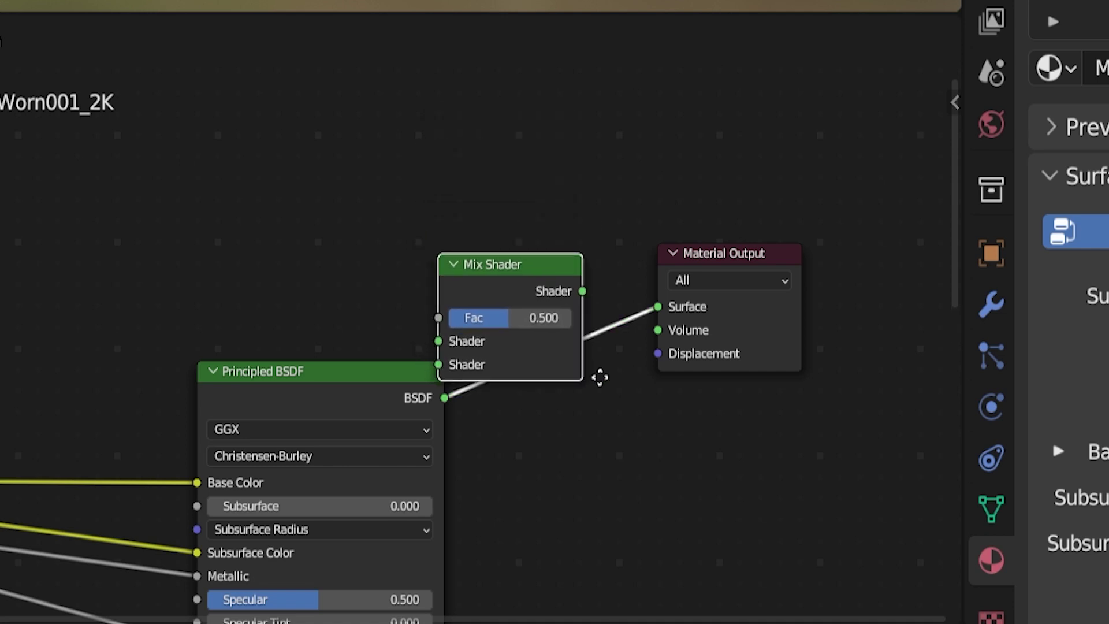
click(654, 396)
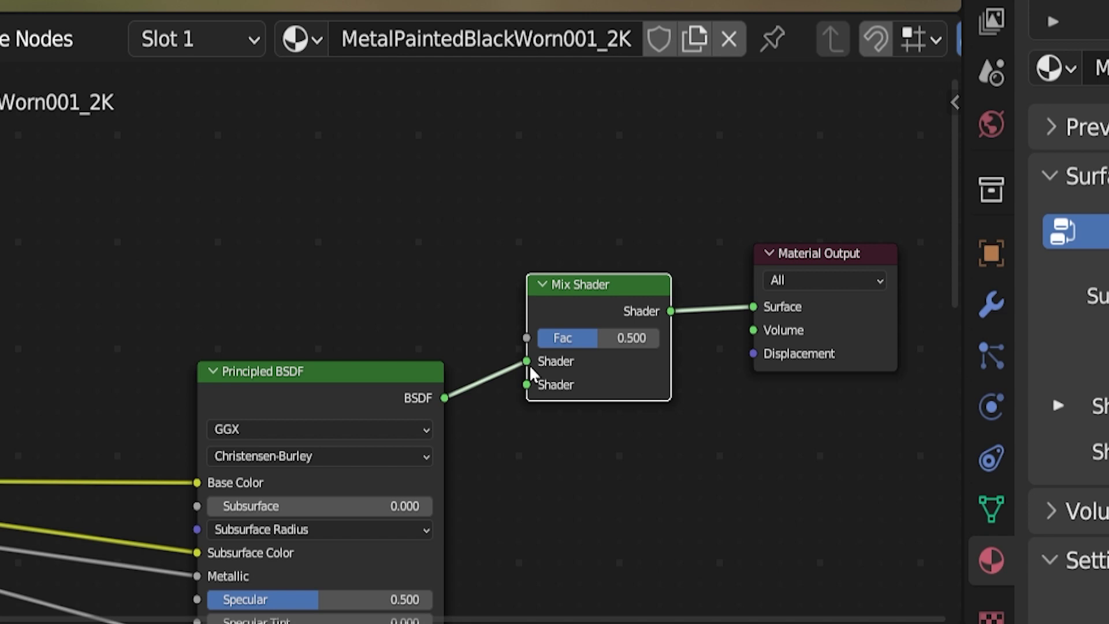
scroll(530, 371, up, 2)
middle_drag(530, 372, 254, 281)
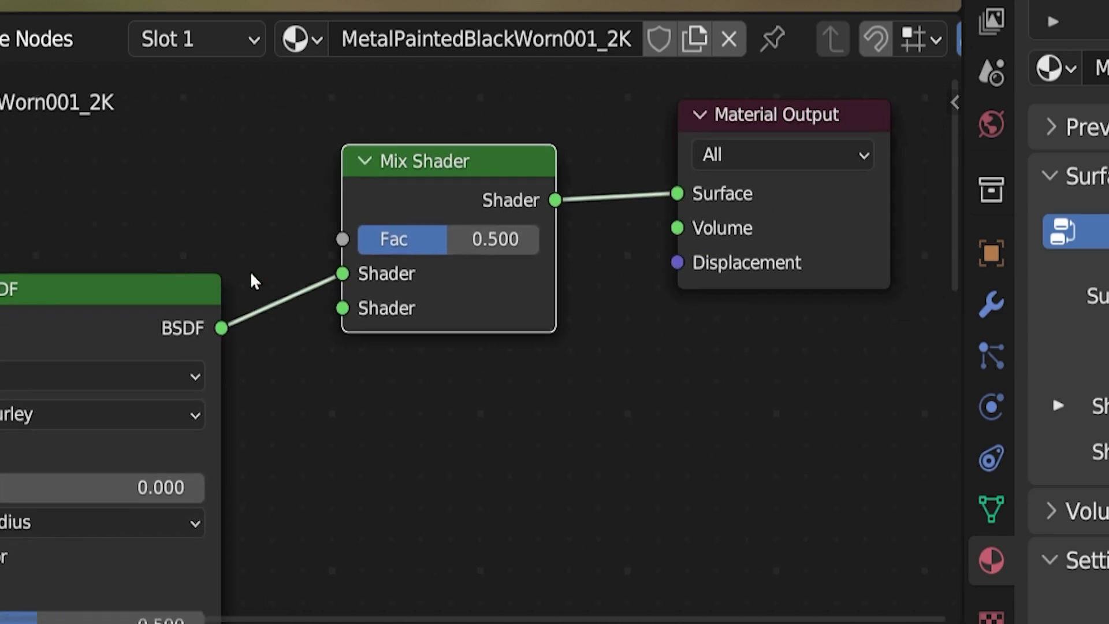
mouse_move(342, 274)
mouse_down()
mouse_move(272, 317)
mouse_move(354, 290)
mouse_move(343, 276)
mouse_up()
click(341, 257)
click(164, 303)
click(445, 176)
scroll(144, 205, down, 2)
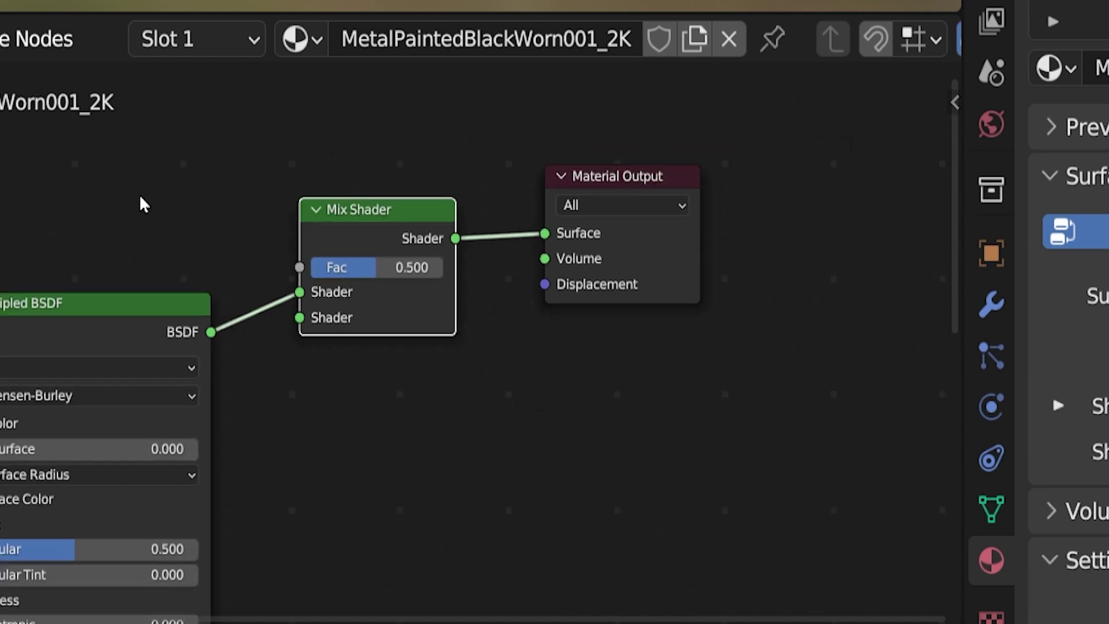
scroll(144, 191, down, 1)
Step: Add a Transparent BSDF below the Mix Shader and wire it into the second Shader input
key(shift+a)
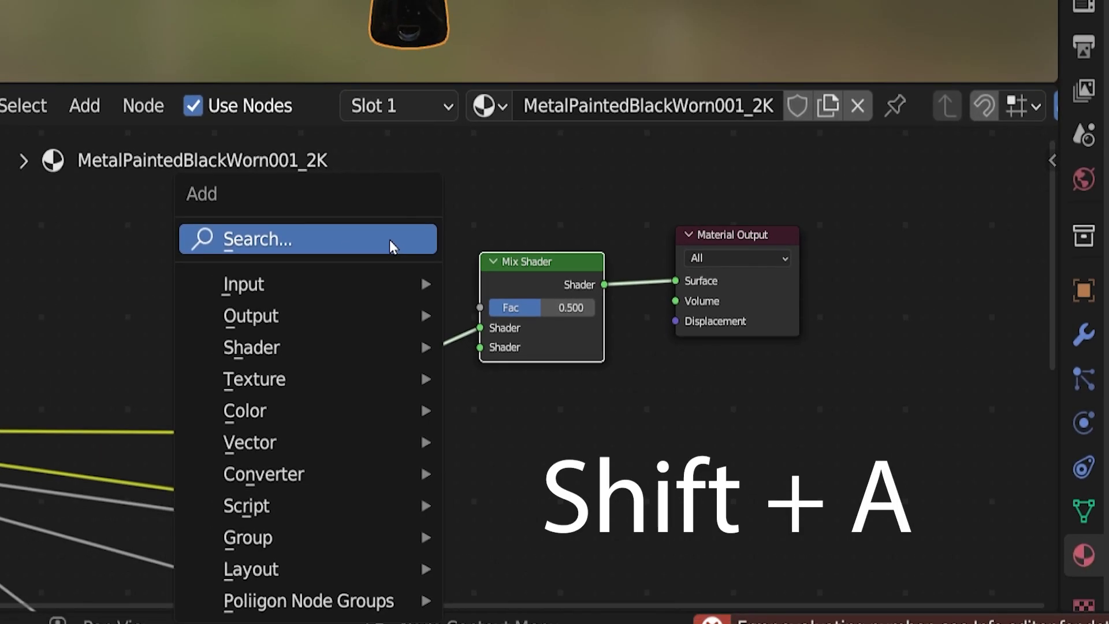
click(390, 240)
text(trans)
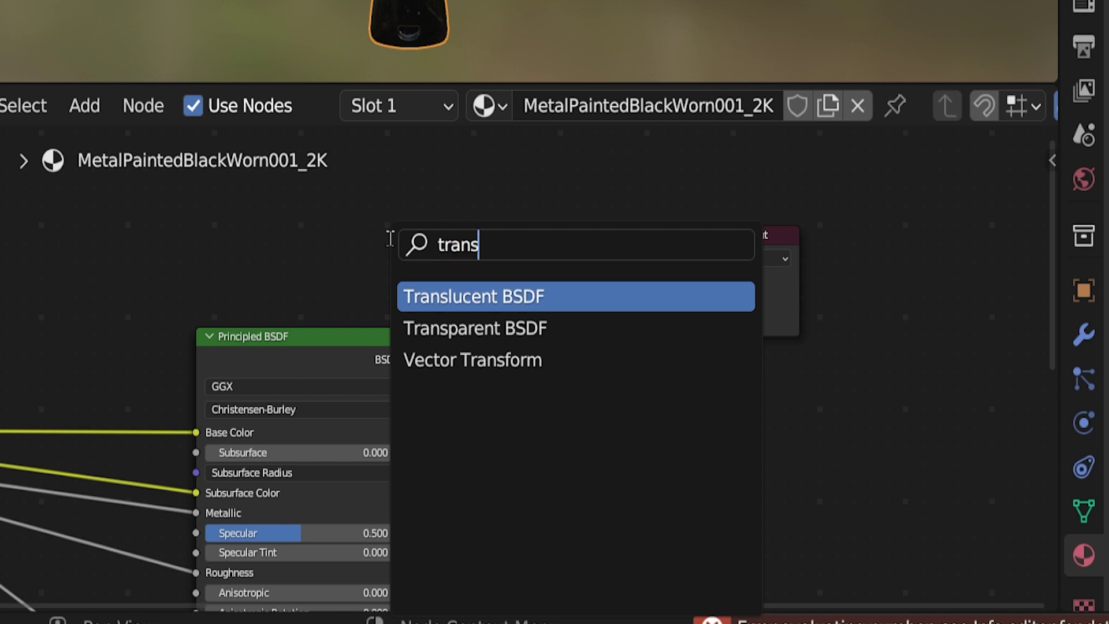
click(531, 328)
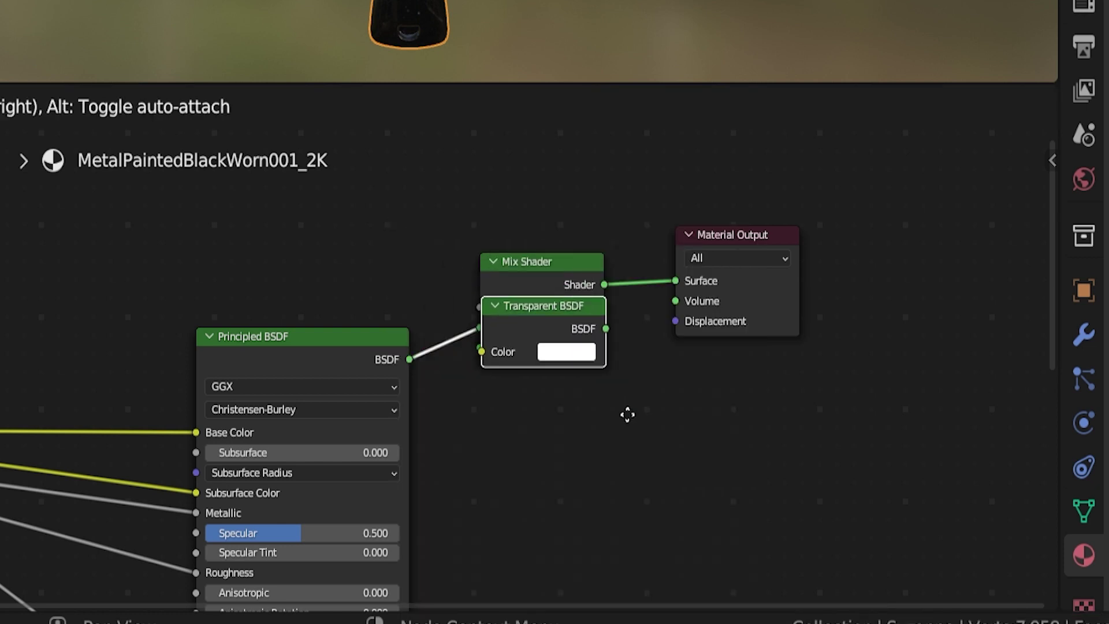
click(621, 500)
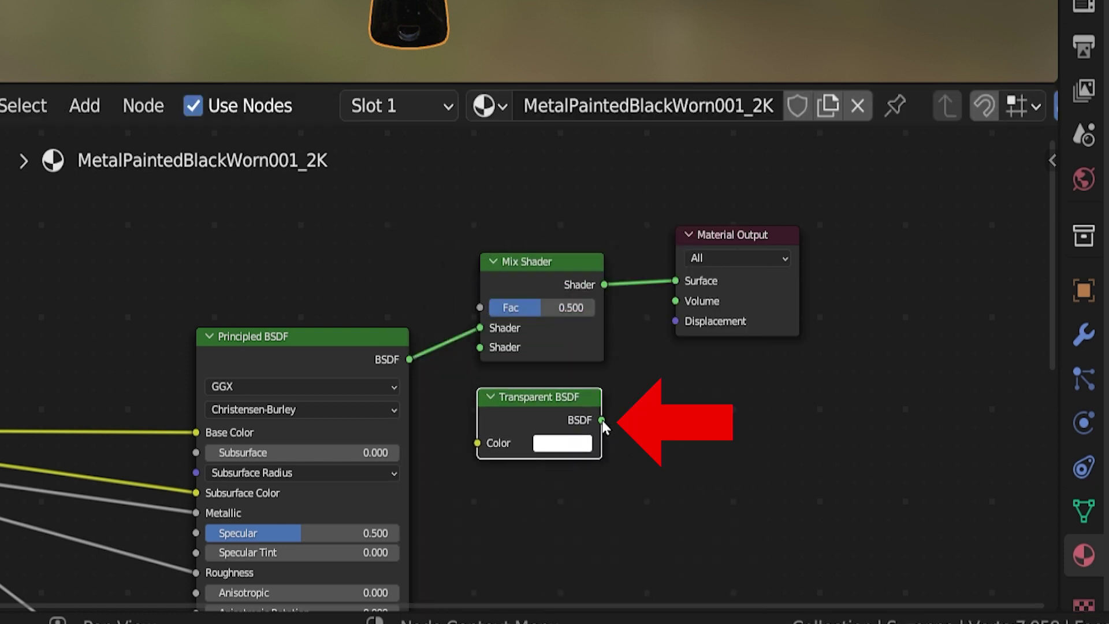
drag(601, 420, 478, 348)
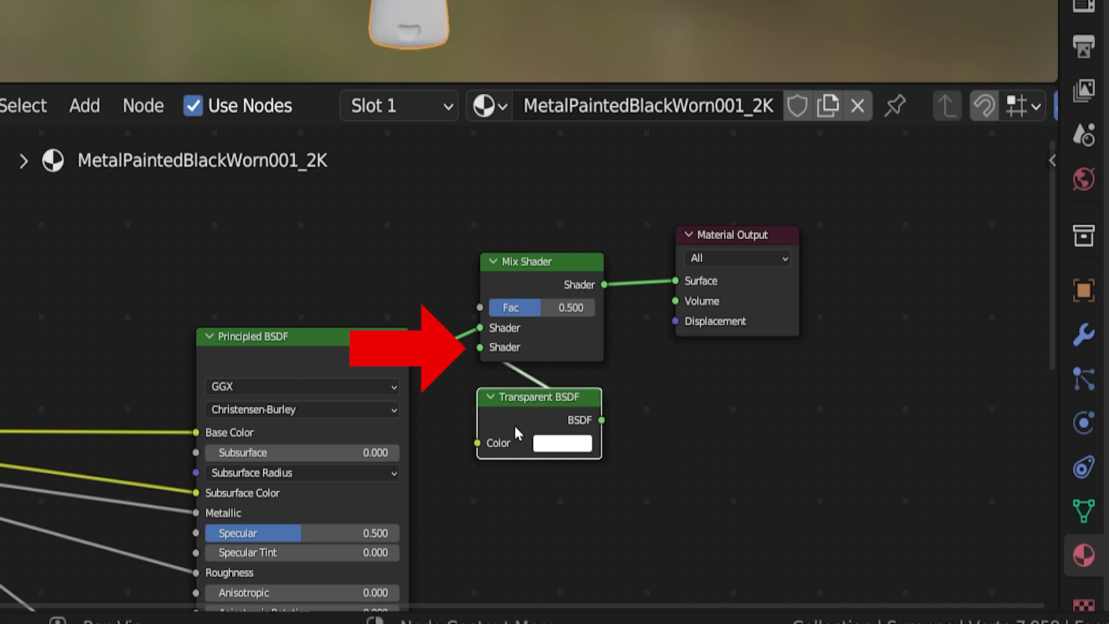
drag(496, 455, 478, 524)
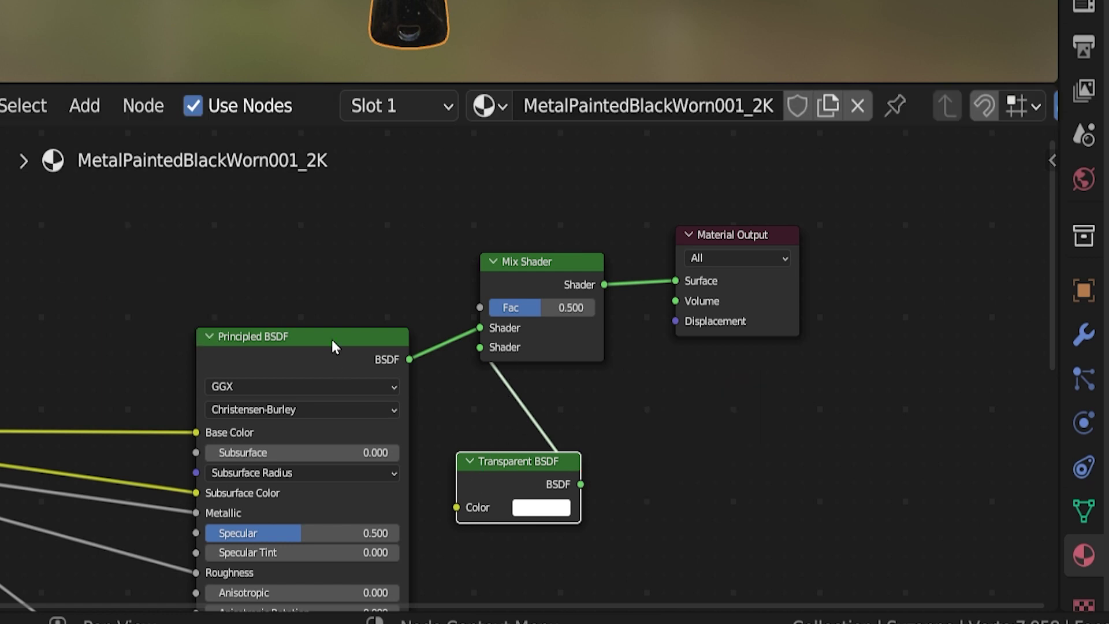
click(543, 261)
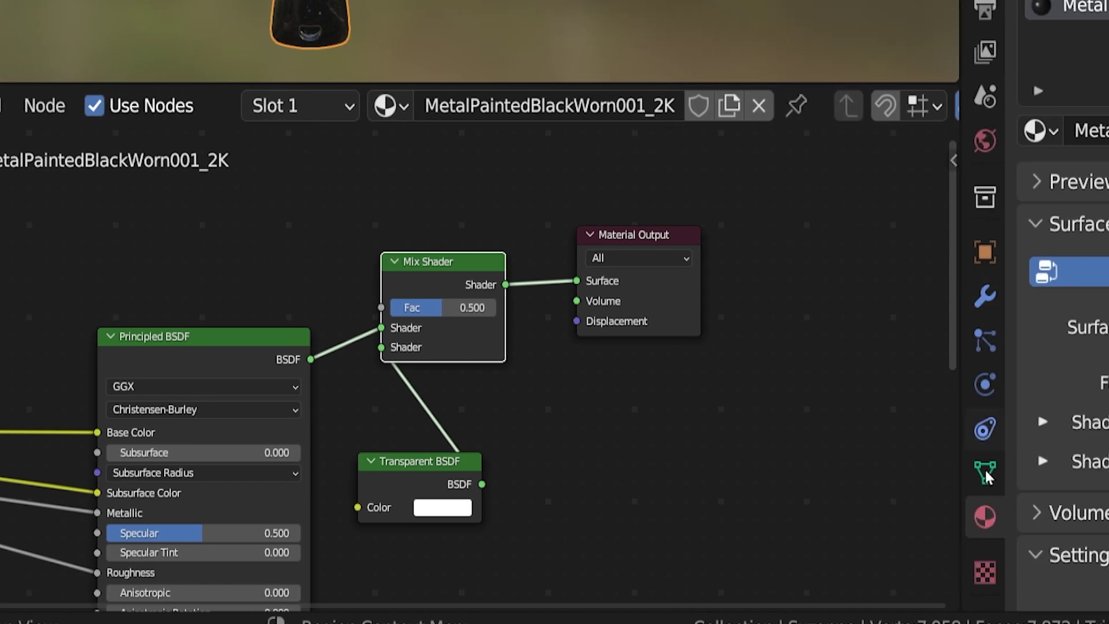
scroll(1086, 520, down, 2)
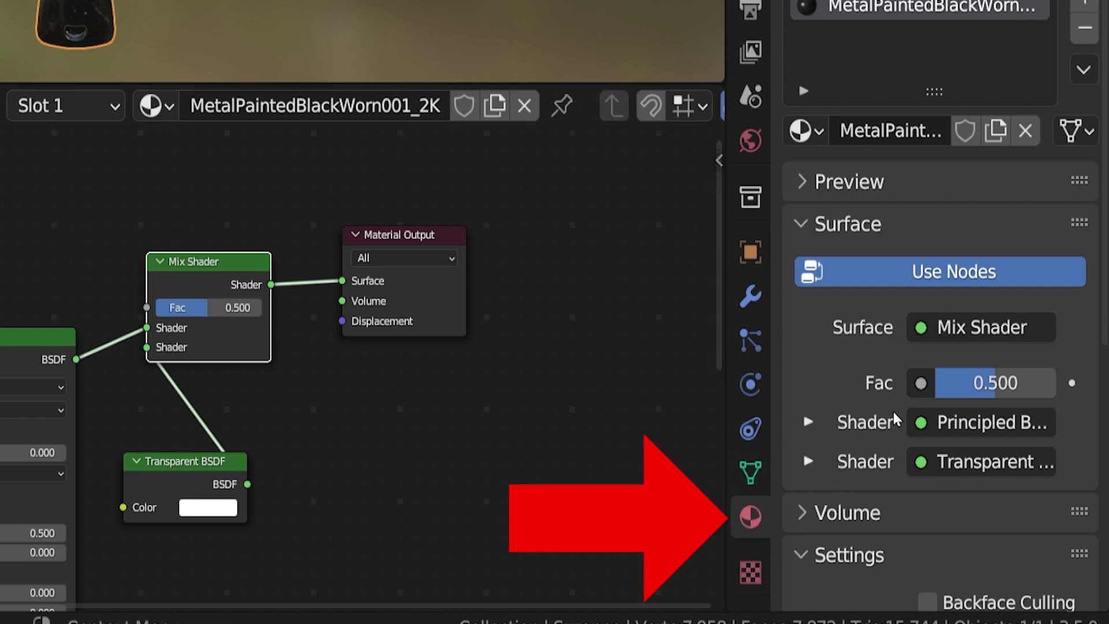
Step: Set the material's Blend Mode to Alpha Hashed
scroll(892, 411, down, 10)
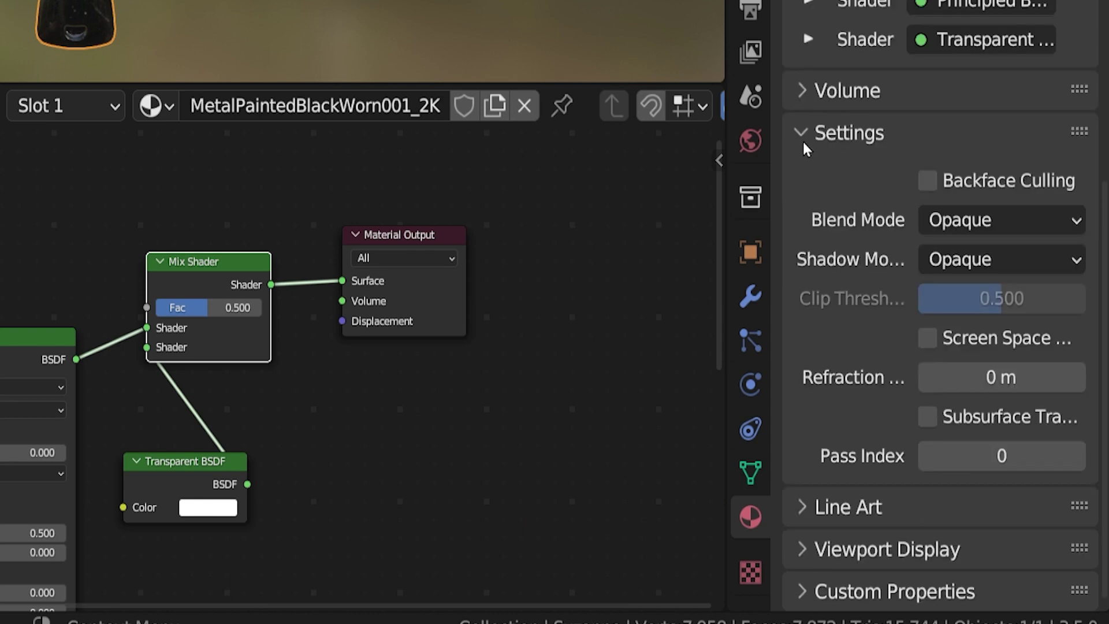
scroll(804, 145, up, 10)
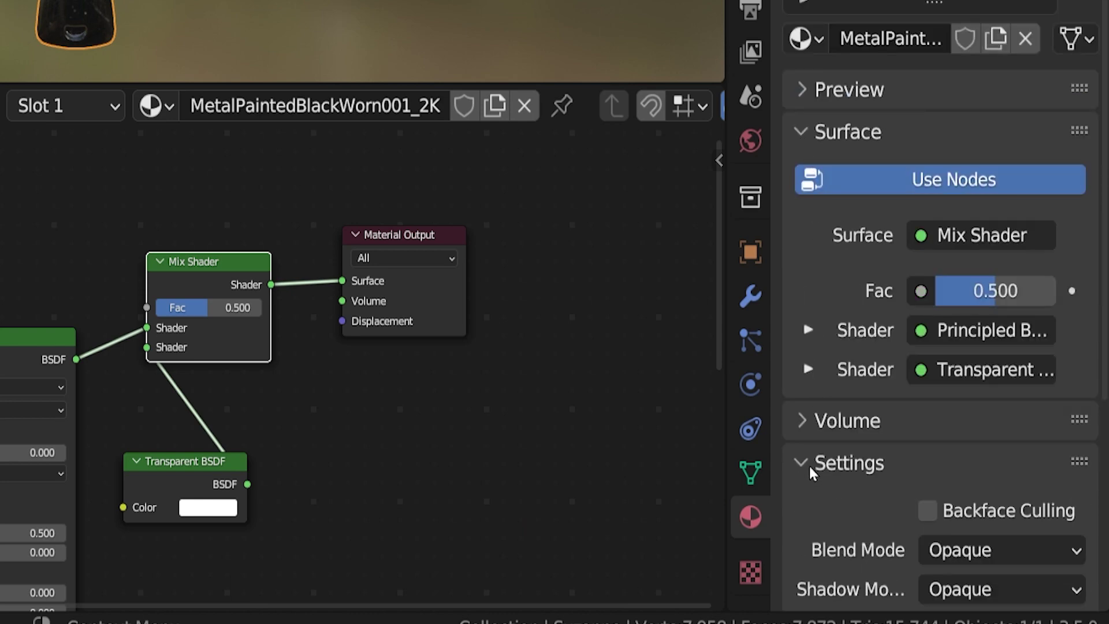
scroll(812, 473, down, 8)
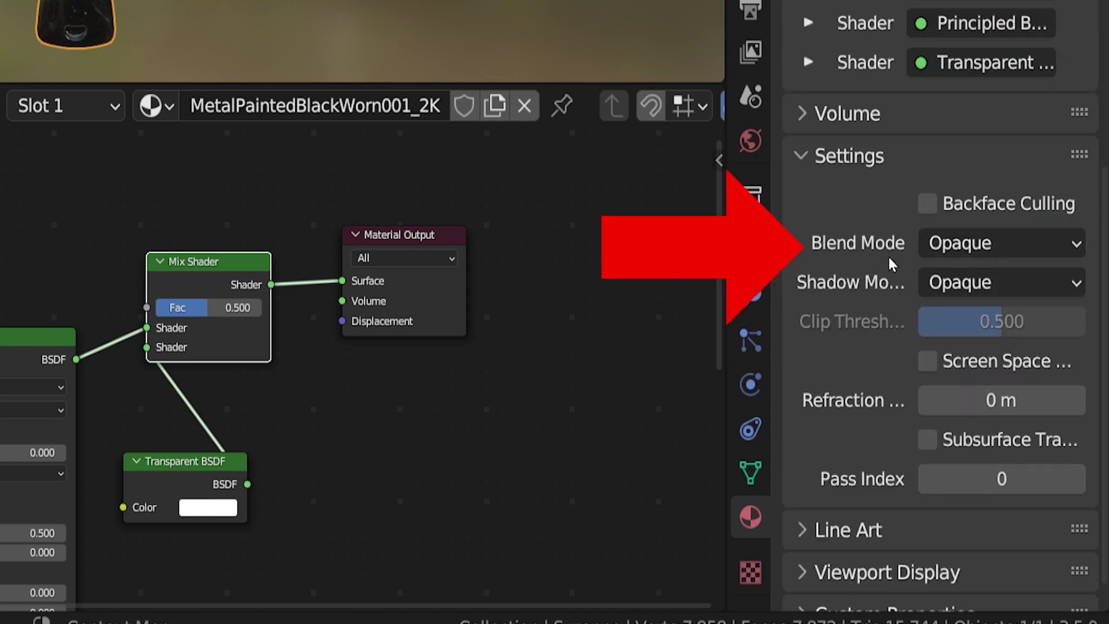
click(988, 245)
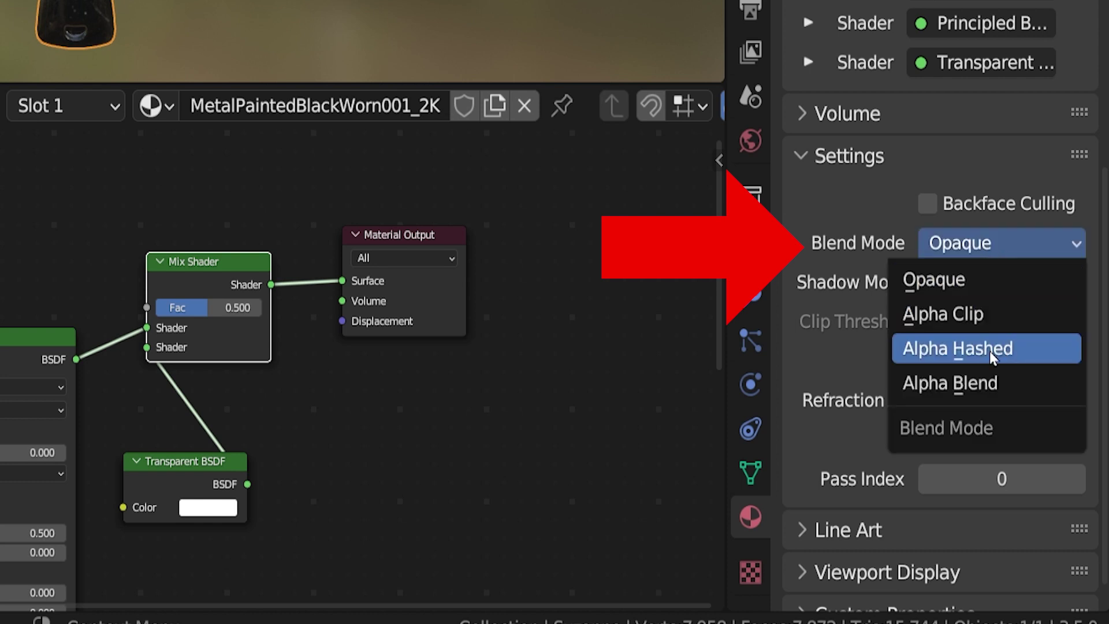
click(1025, 350)
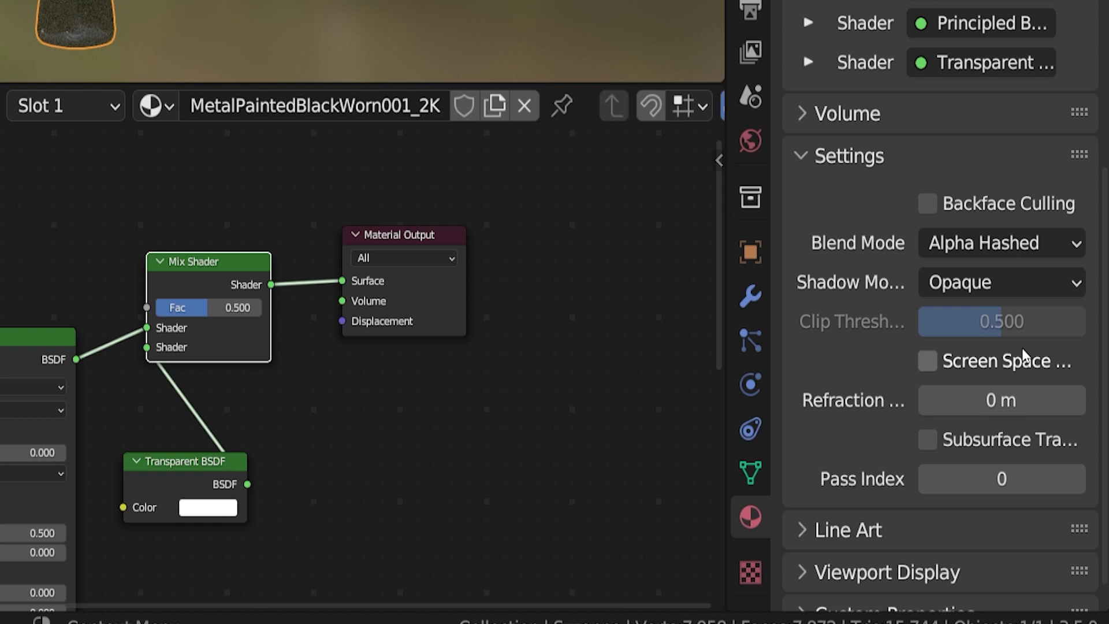
Step: Try Alpha Blend with Backface Culling, then revert to Alpha Hashed with Backface Culling off
click(1015, 244)
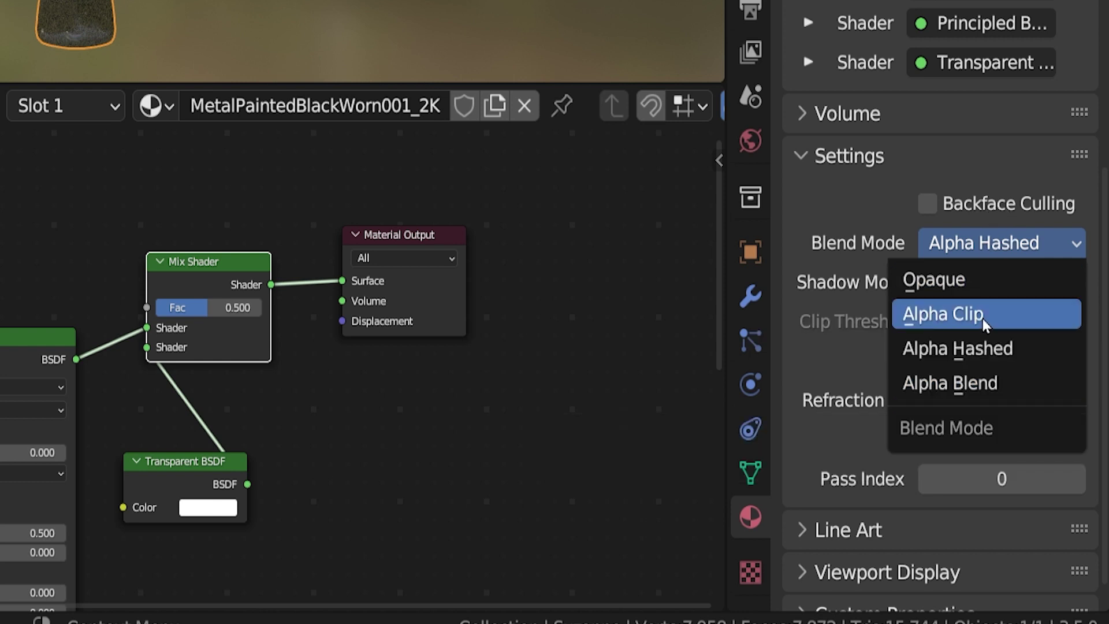
click(952, 382)
click(929, 205)
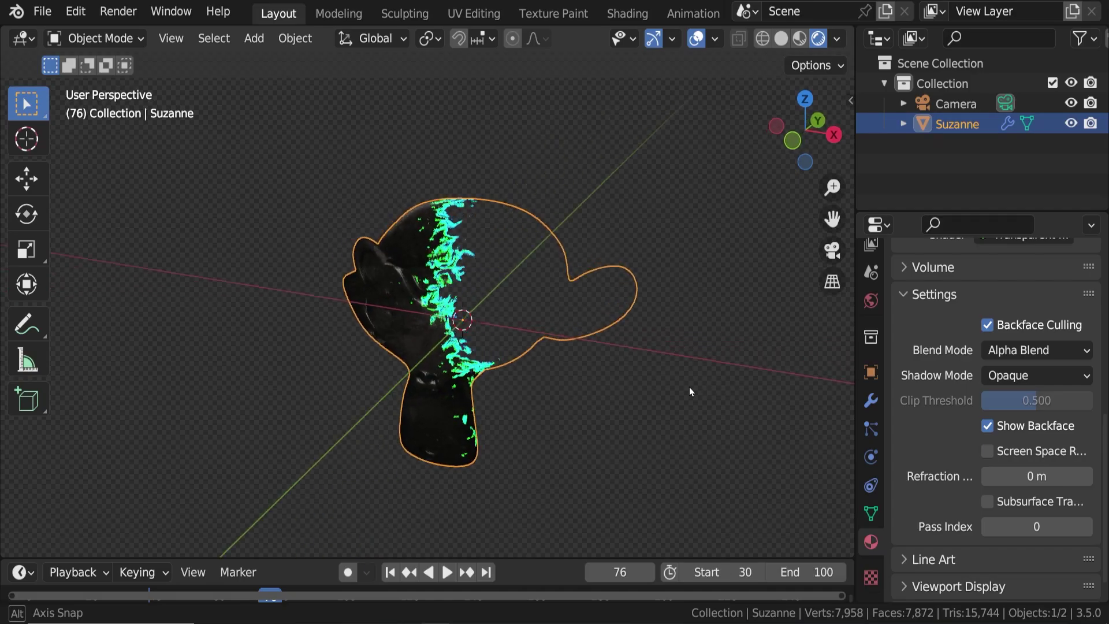
middle_drag(688, 387, 375, 373)
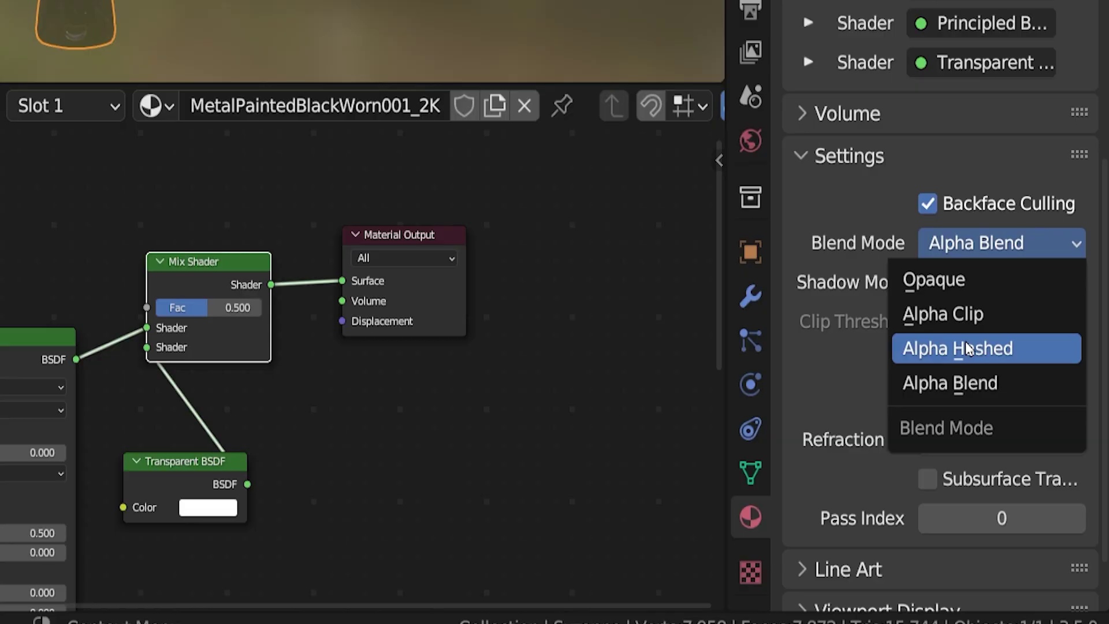
click(966, 347)
click(928, 204)
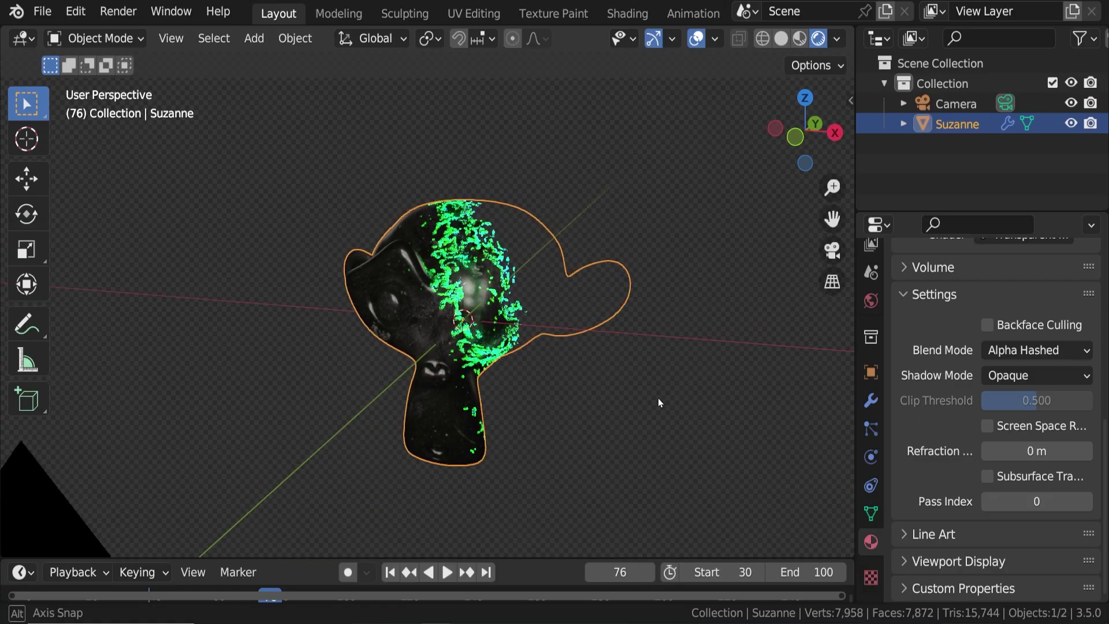
middle_drag(657, 397, 316, 393)
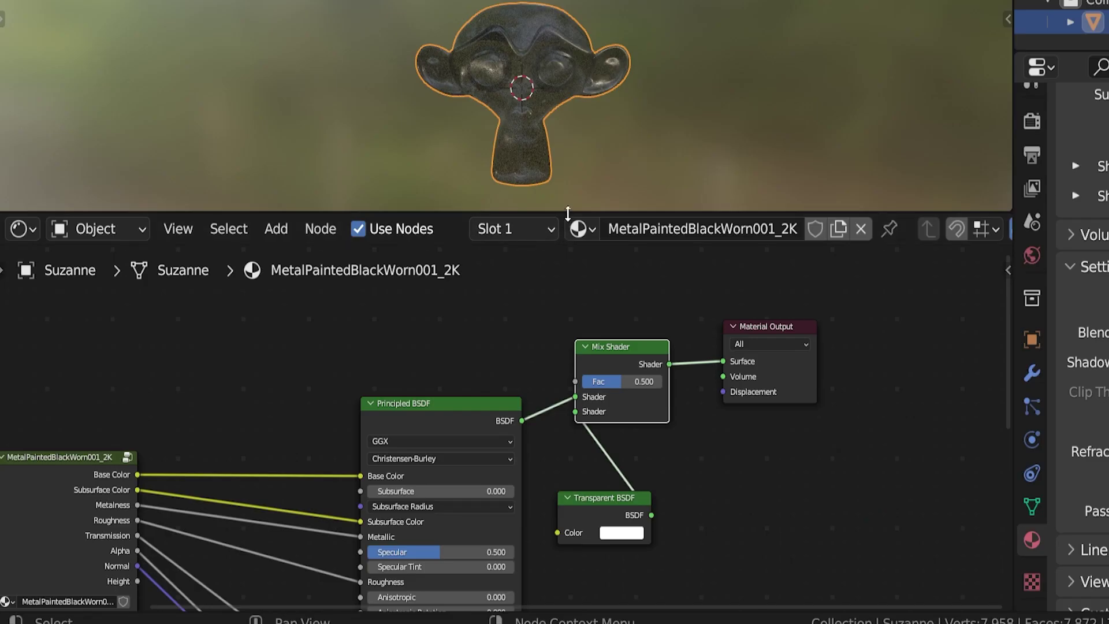
Step: Enlarge the 3D view, orbit Suzanne, and switch the viewport to Rendered shading
drag(568, 214, 567, 340)
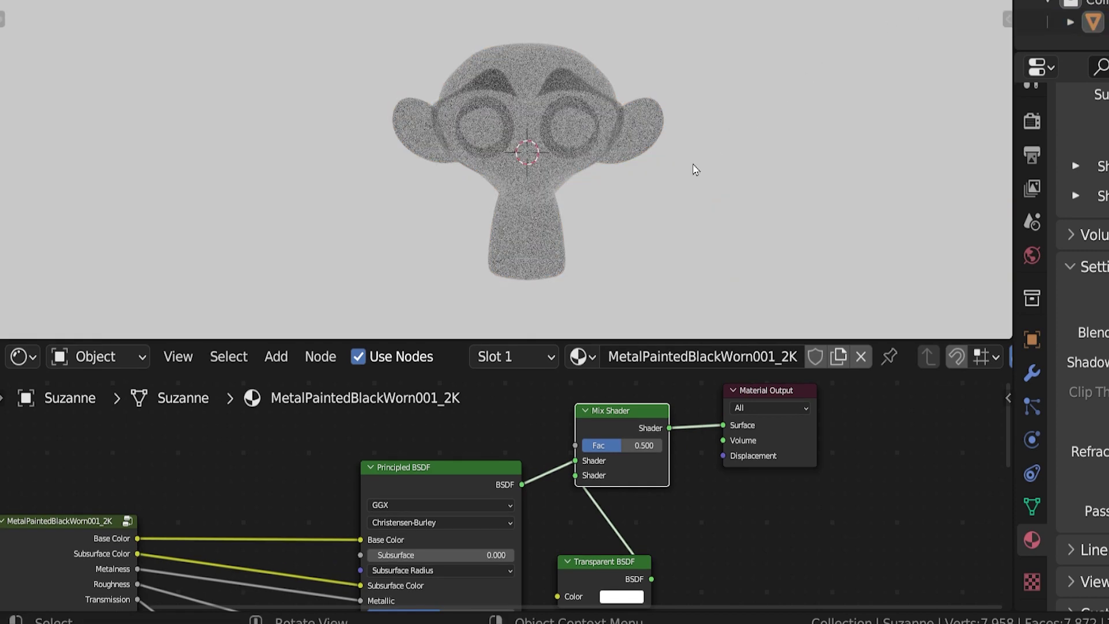
middle_drag(695, 168, 612, 196)
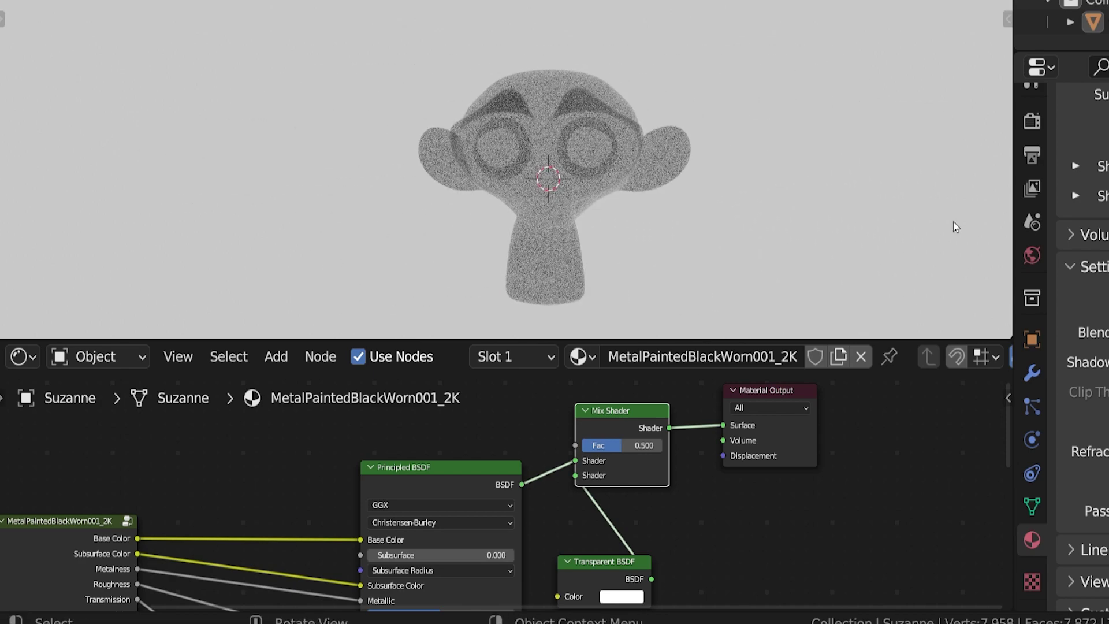
click(1032, 122)
scroll(1055, 192, up, 5)
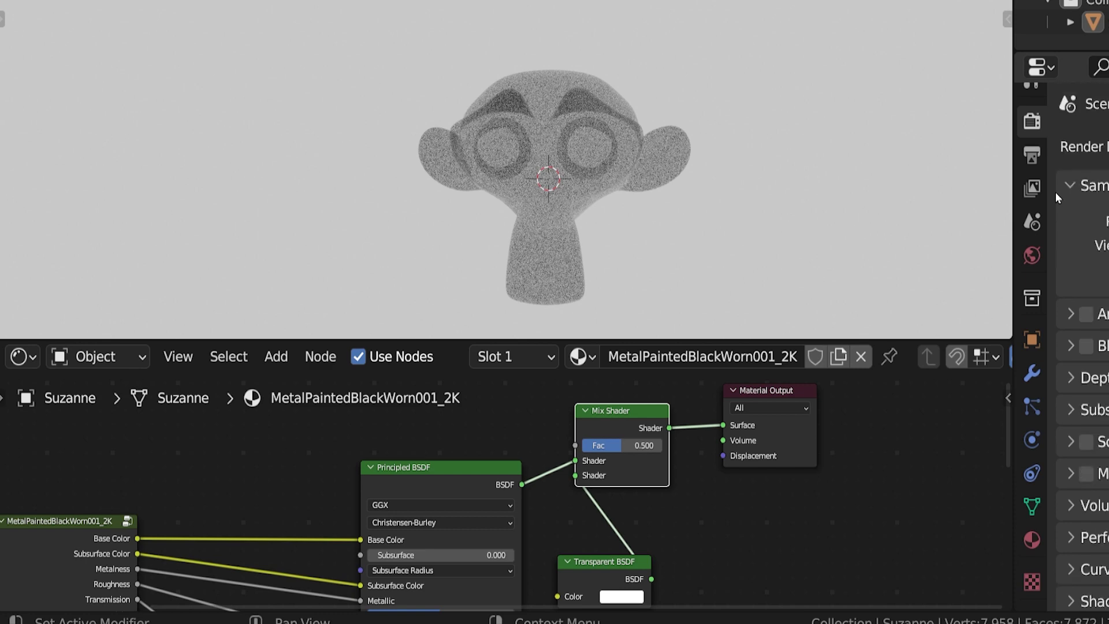
click(1032, 539)
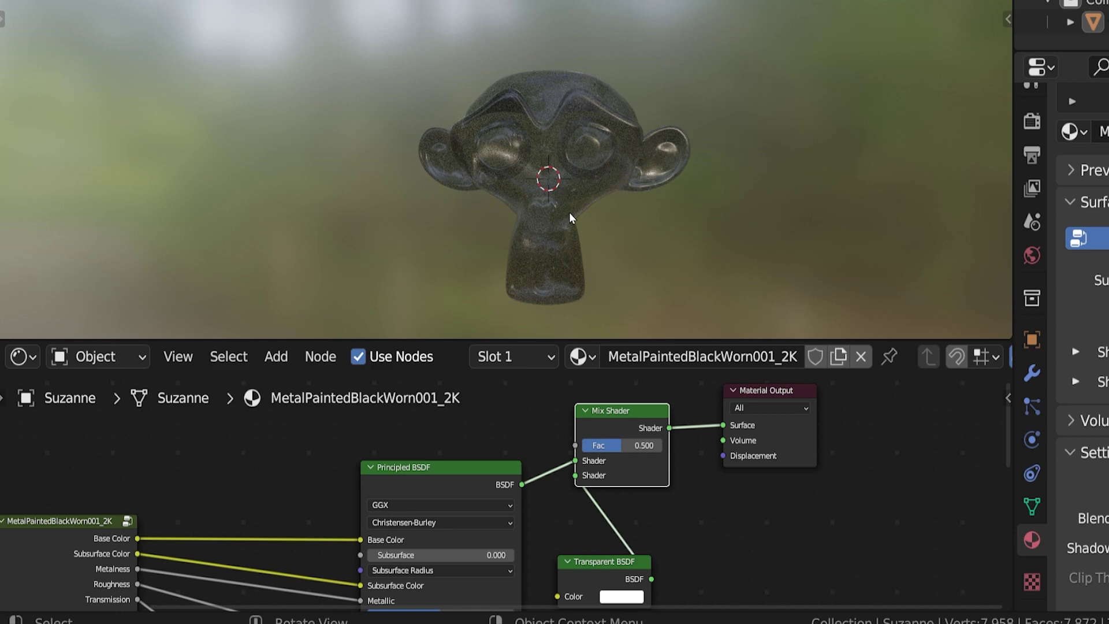
mouse_move(569, 213)
middle_down()
mouse_move(719, 200)
mouse_move(792, 243)
mouse_move(816, 241)
mouse_move(590, 219)
middle_up()
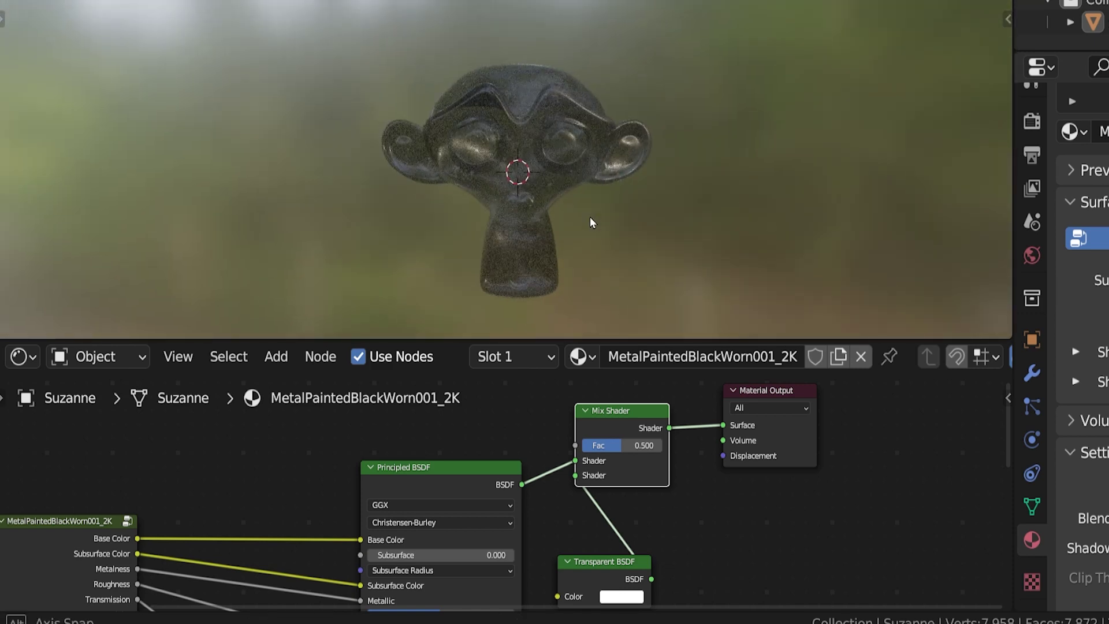
key(z)
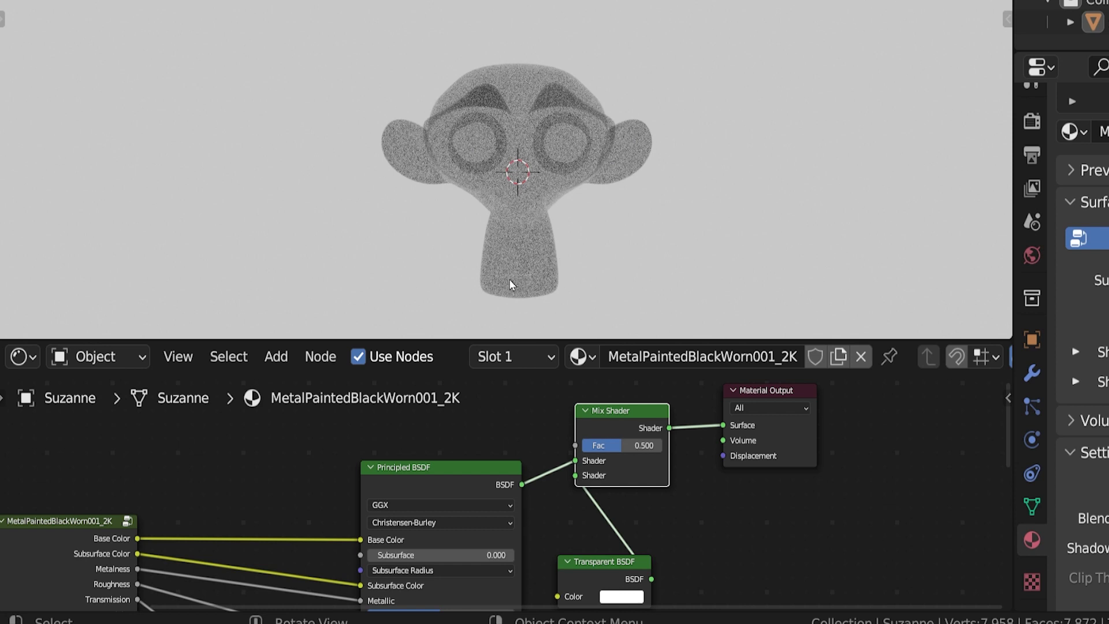
scroll(511, 283, up, 4)
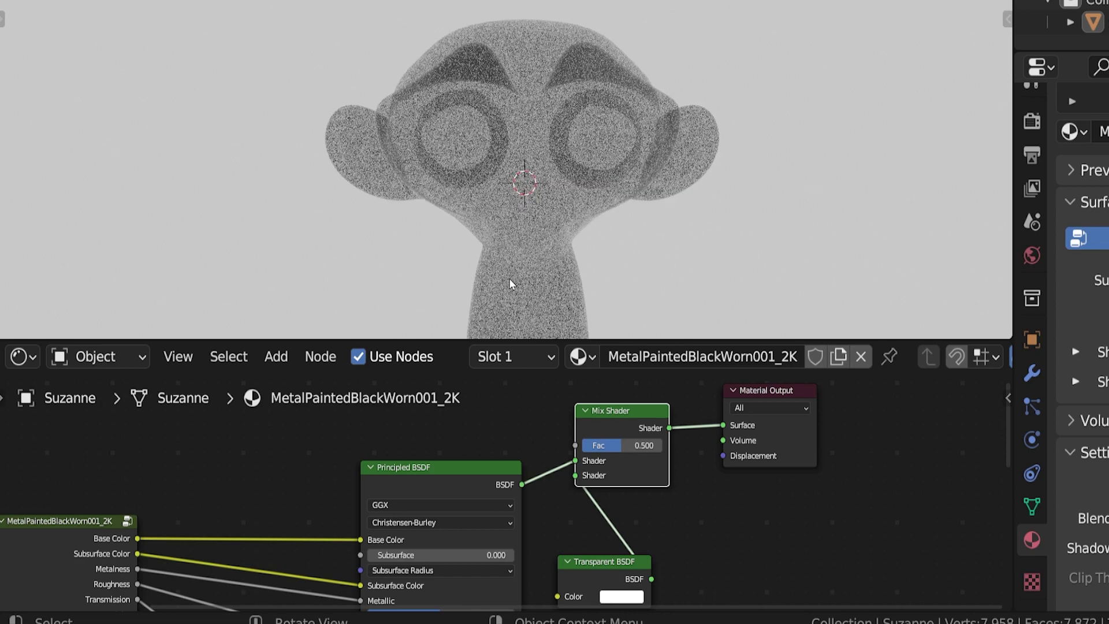
scroll(511, 283, down, 3)
scroll(510, 283, down, 2)
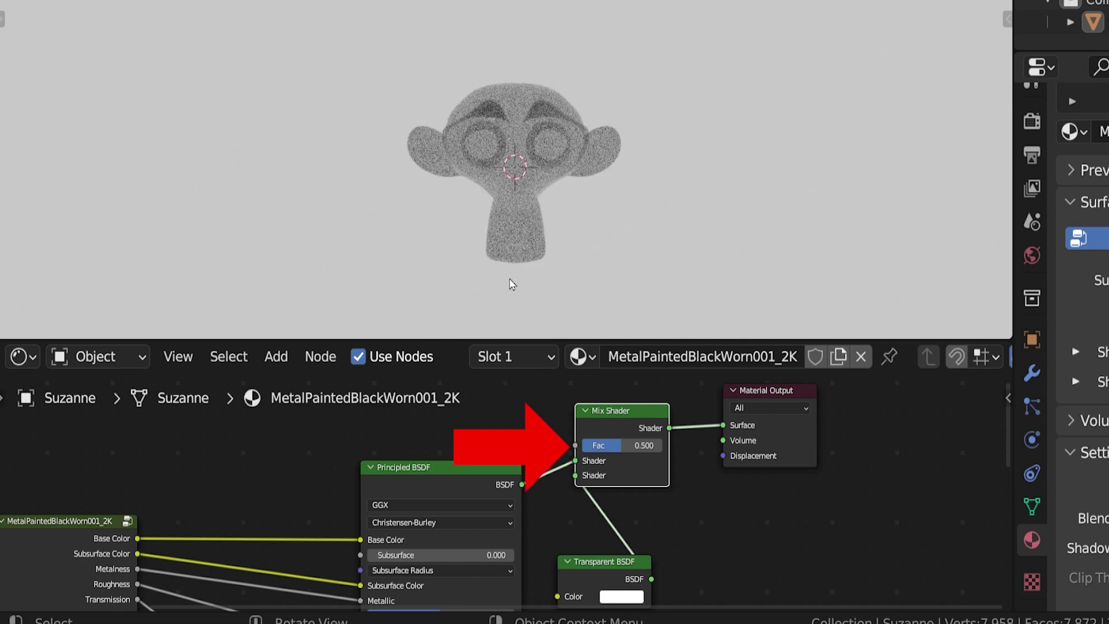
Step: Give the node editor more room again and pan the graph to free space for a new node
drag(529, 342, 528, 203)
scroll(502, 318, down, 1)
middle_drag(503, 317, 638, 355)
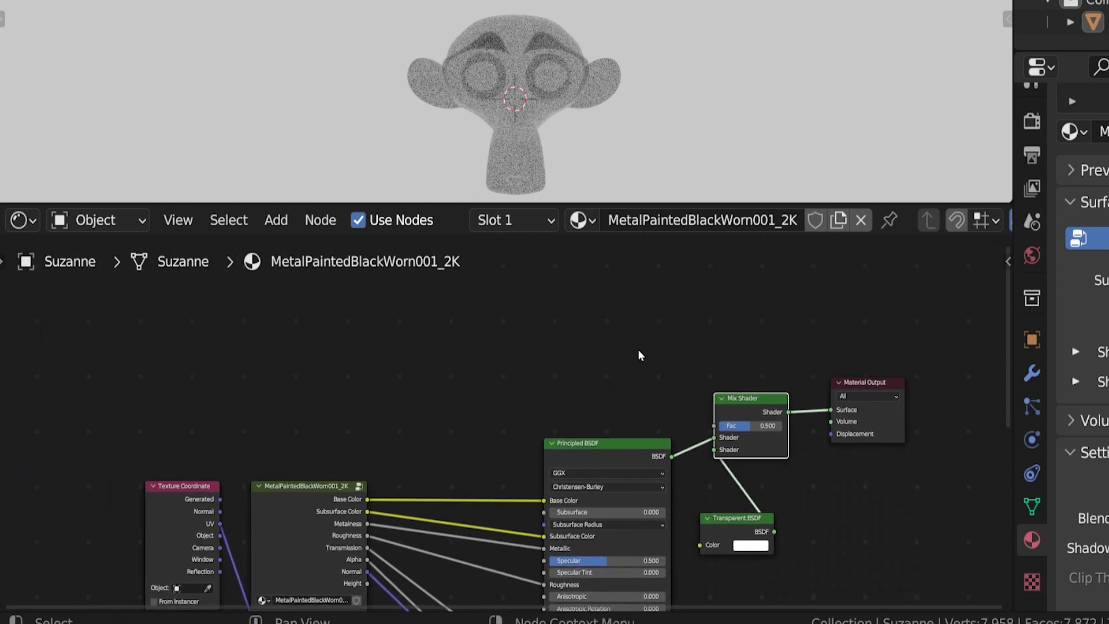
key(shift+a)
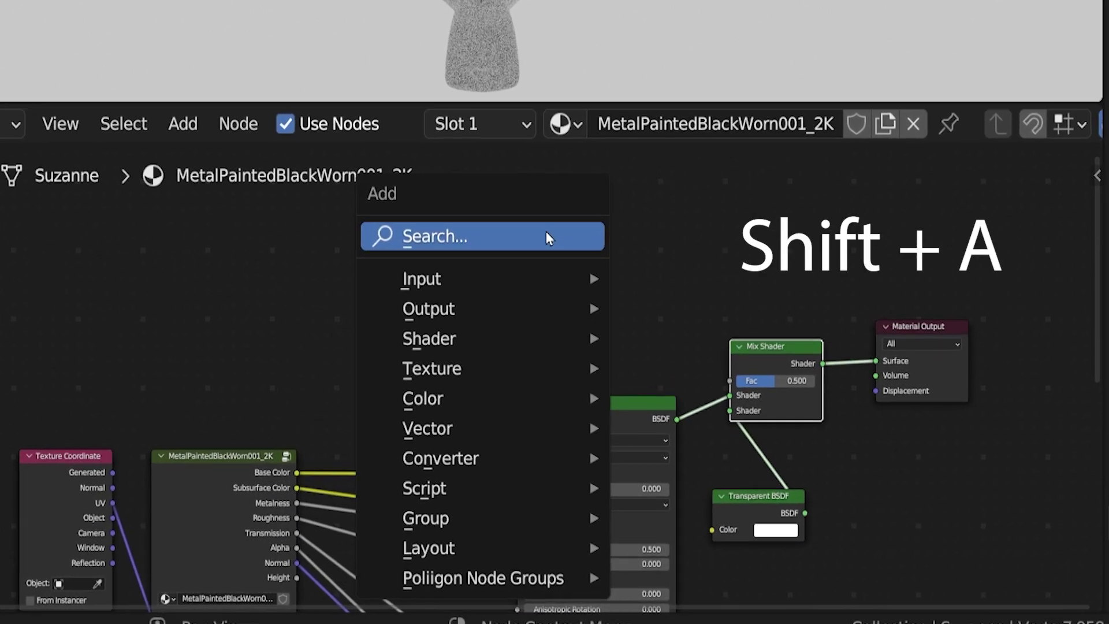
Step: Add a Gradient Texture above the shaders and connect its Color to the Mix Shader Fac
text(grad)
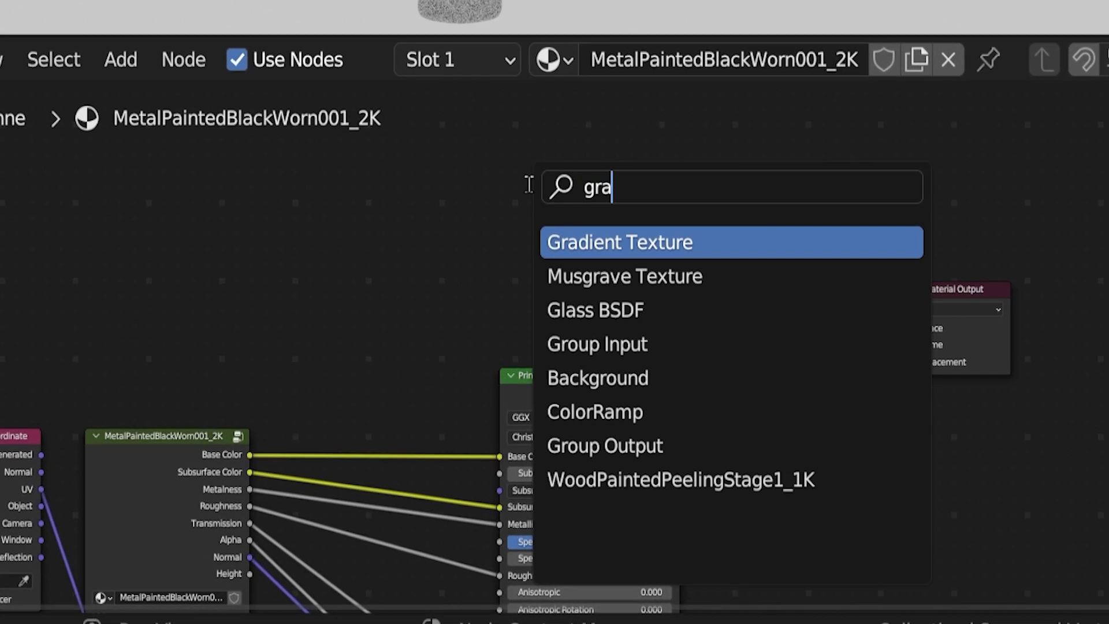
click(587, 242)
click(506, 285)
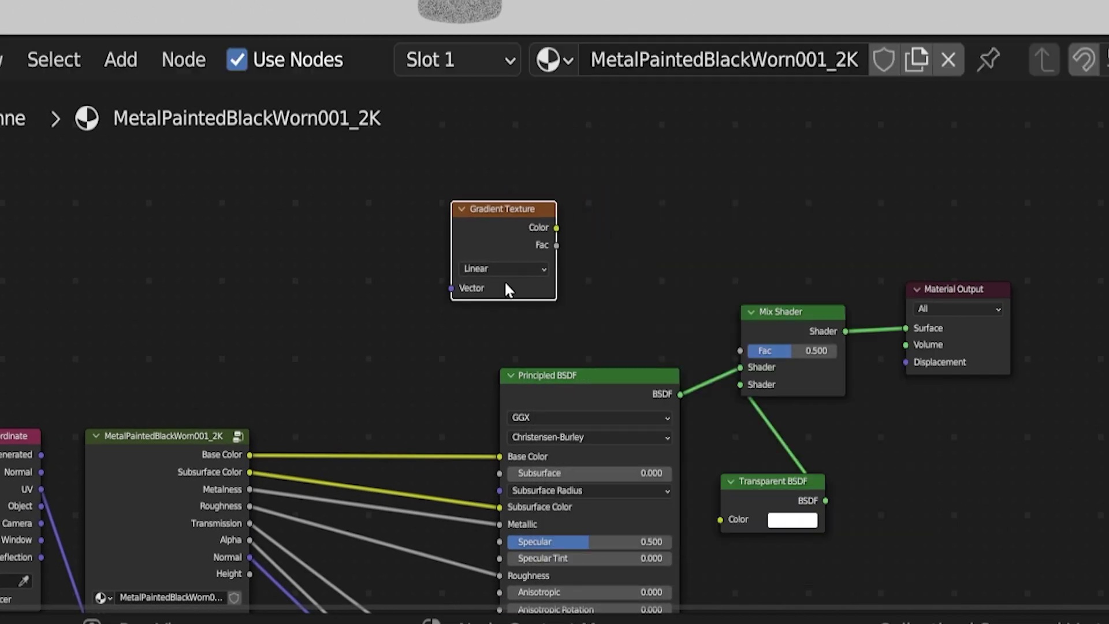
drag(556, 227, 743, 349)
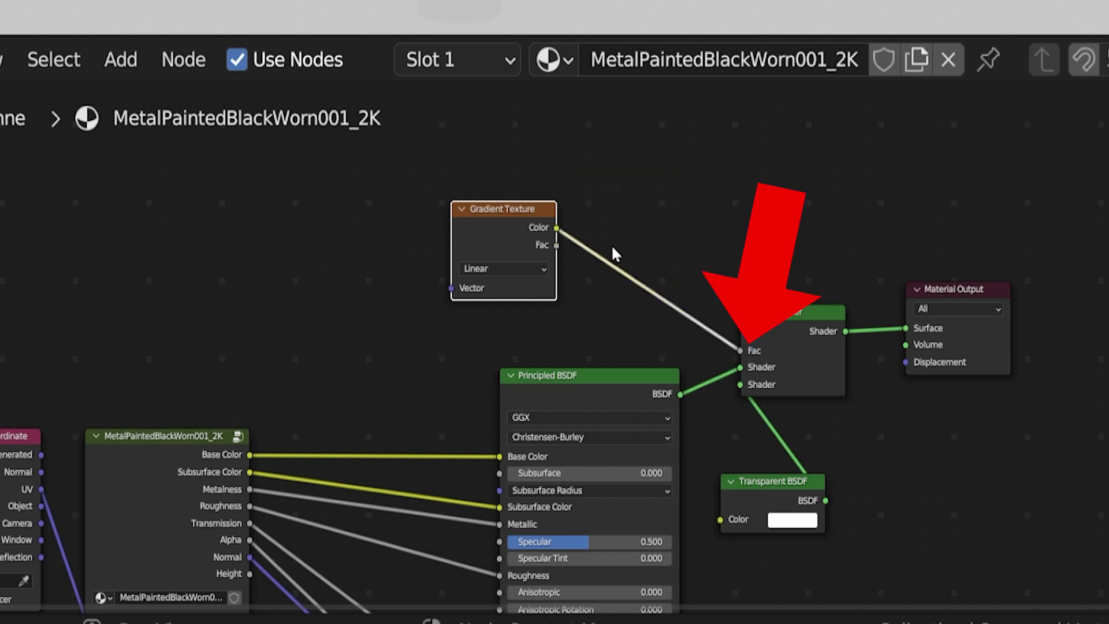
scroll(577, 318, up, 3)
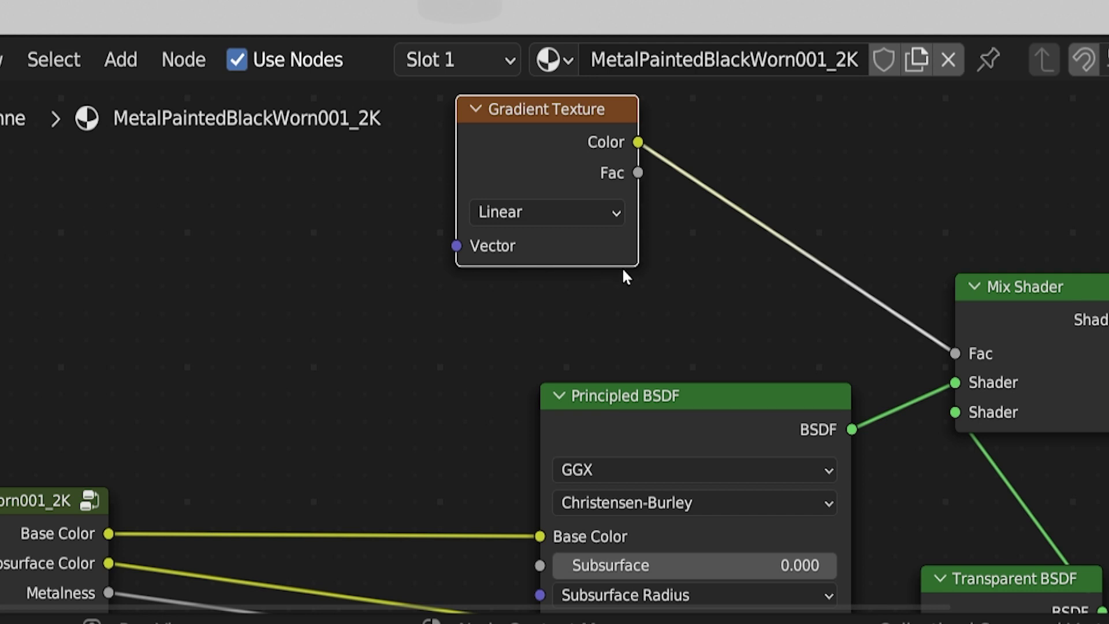
scroll(622, 267, up, 2)
scroll(611, 364, up, 3)
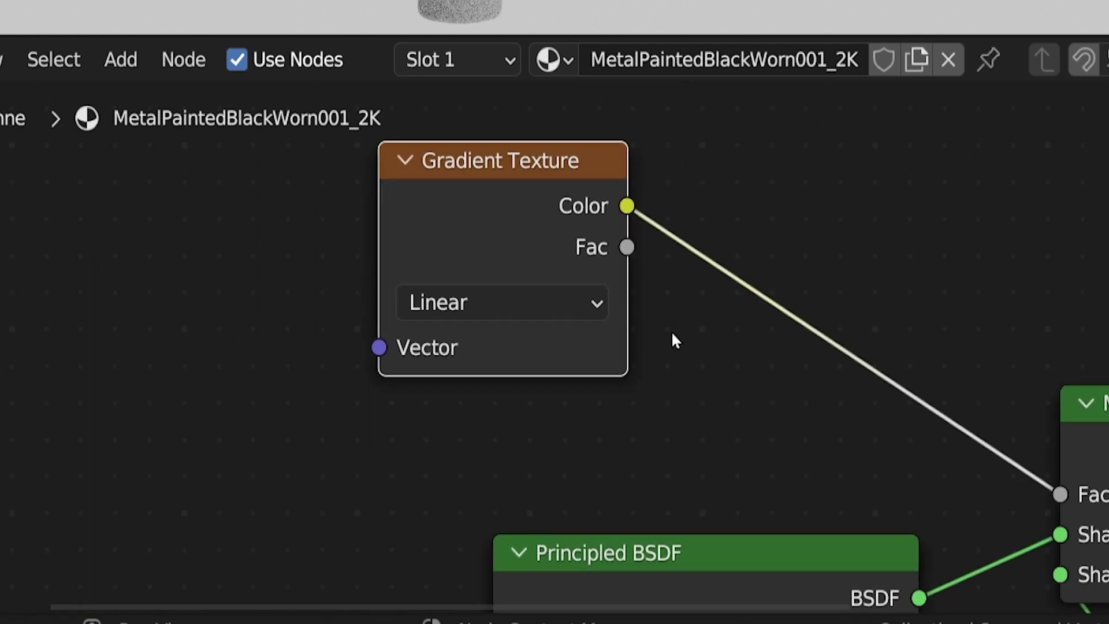
scroll(673, 335, down, 4)
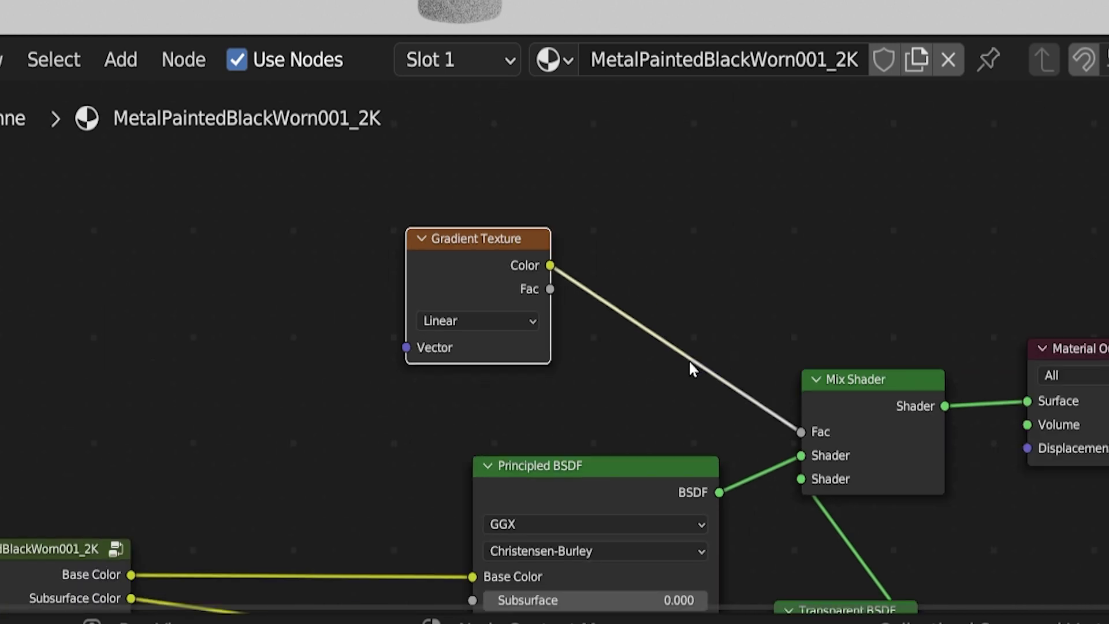
middle_drag(678, 398, 636, 332)
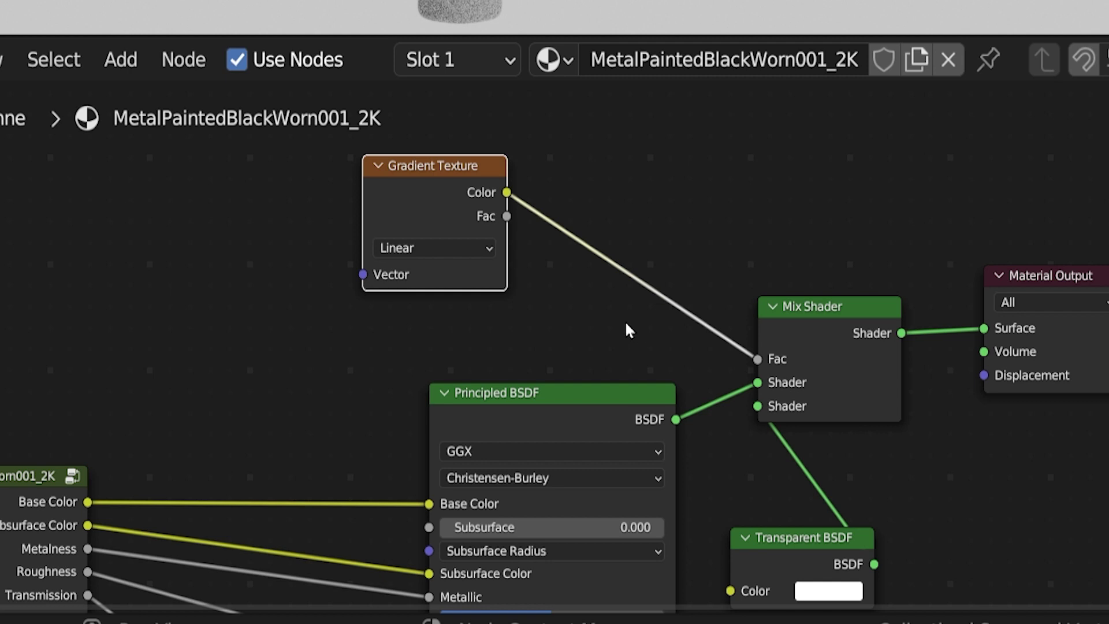
click(626, 317)
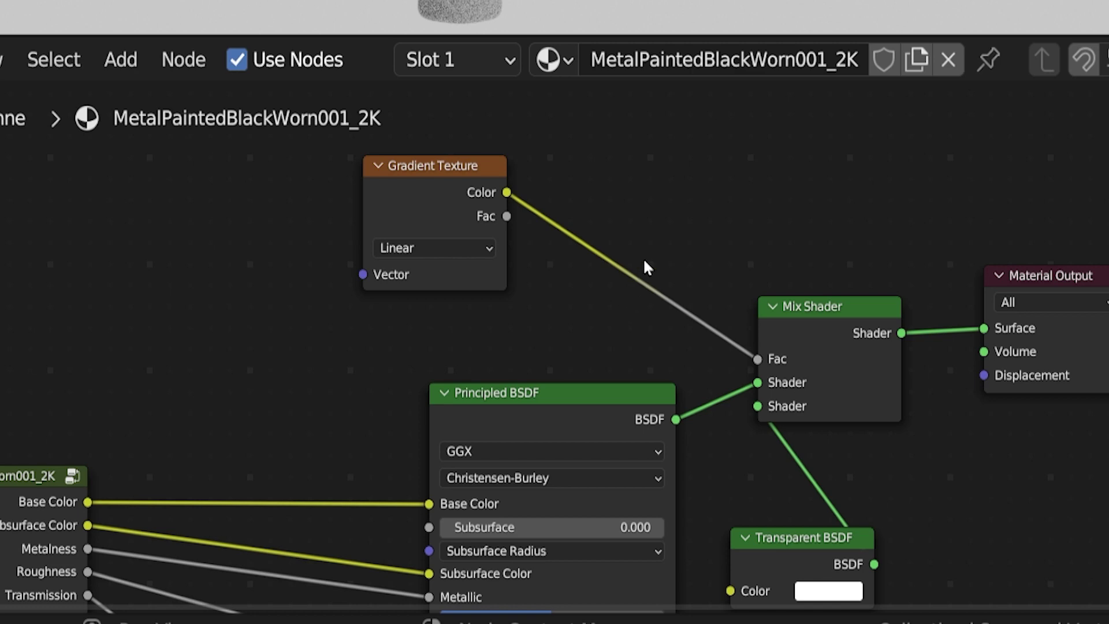
mouse_move(650, 230)
ctrl+right_down()
mouse_move(608, 293)
mouse_move(574, 297)
ctrl+right_up()
drag(507, 193, 757, 358)
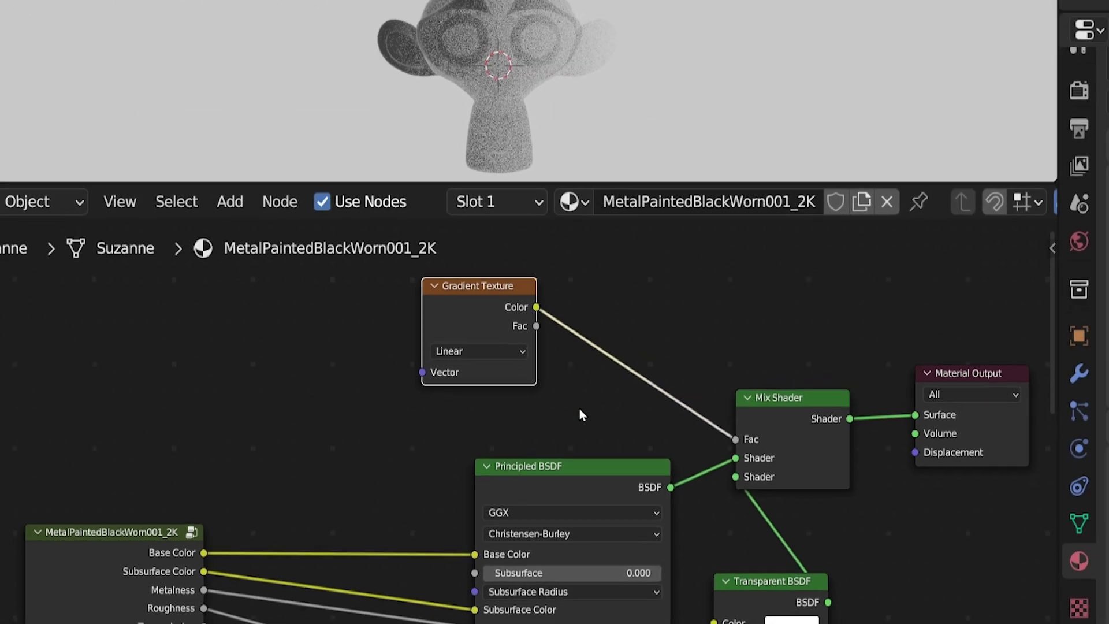
Step: Enlarge the 3D view, recentre Suzanne in front orthographic view (Numpad 1), and refocus the node graph
drag(570, 224, 575, 332)
shift+middle_drag(543, 220, 669, 218)
key(KP_1)
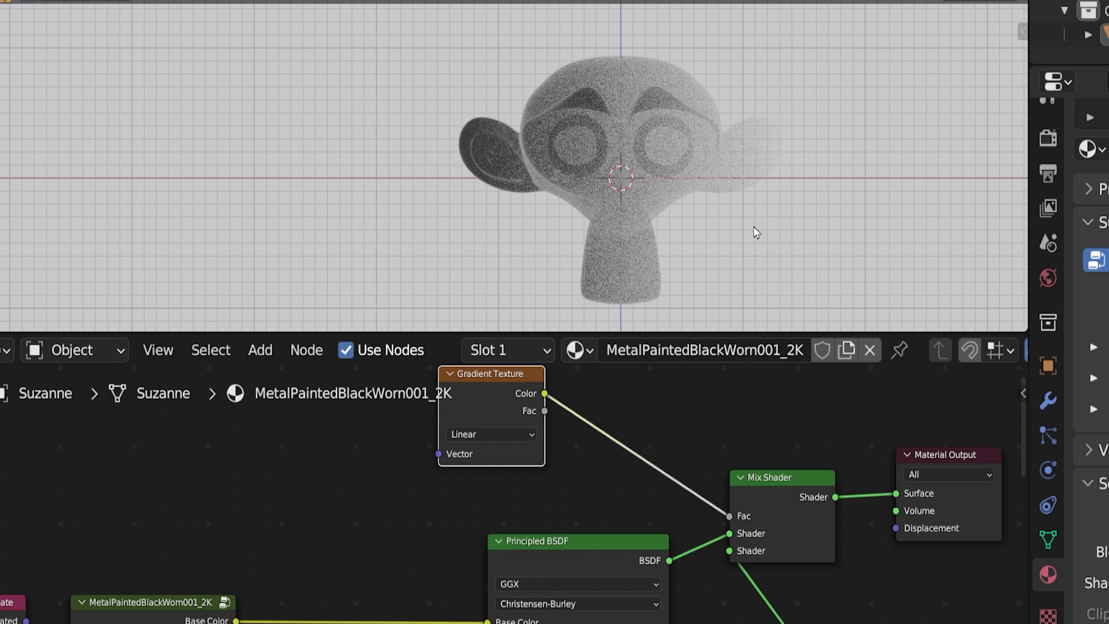
scroll(604, 439, down, 1)
scroll(602, 448, down, 1)
scroll(602, 439, up, 2)
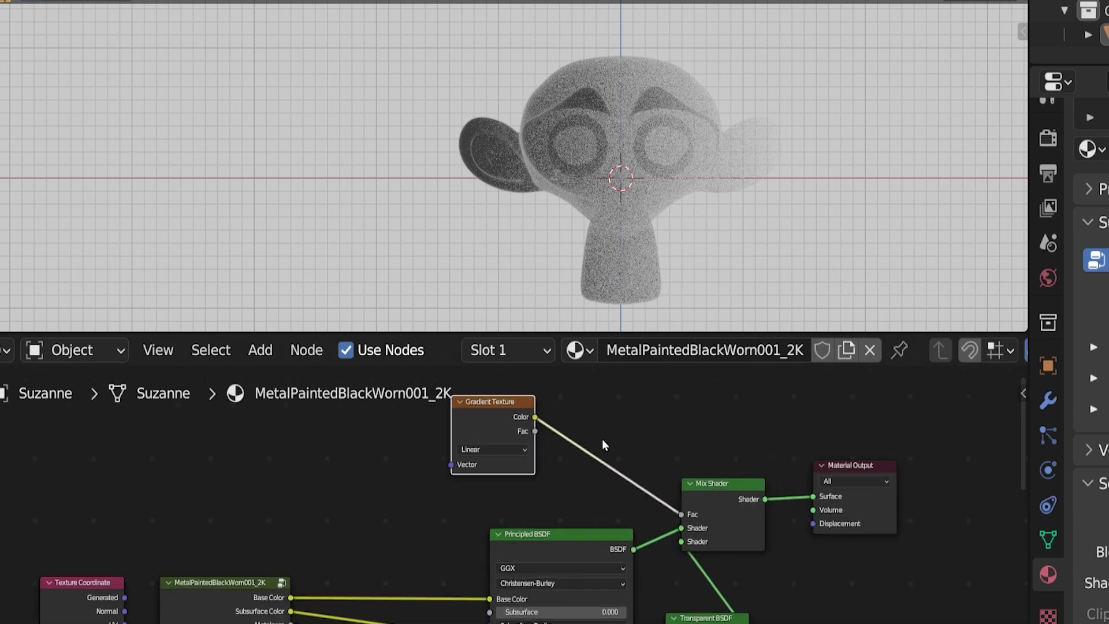
middle_drag(602, 421, 769, 503)
scroll(668, 458, up, 2)
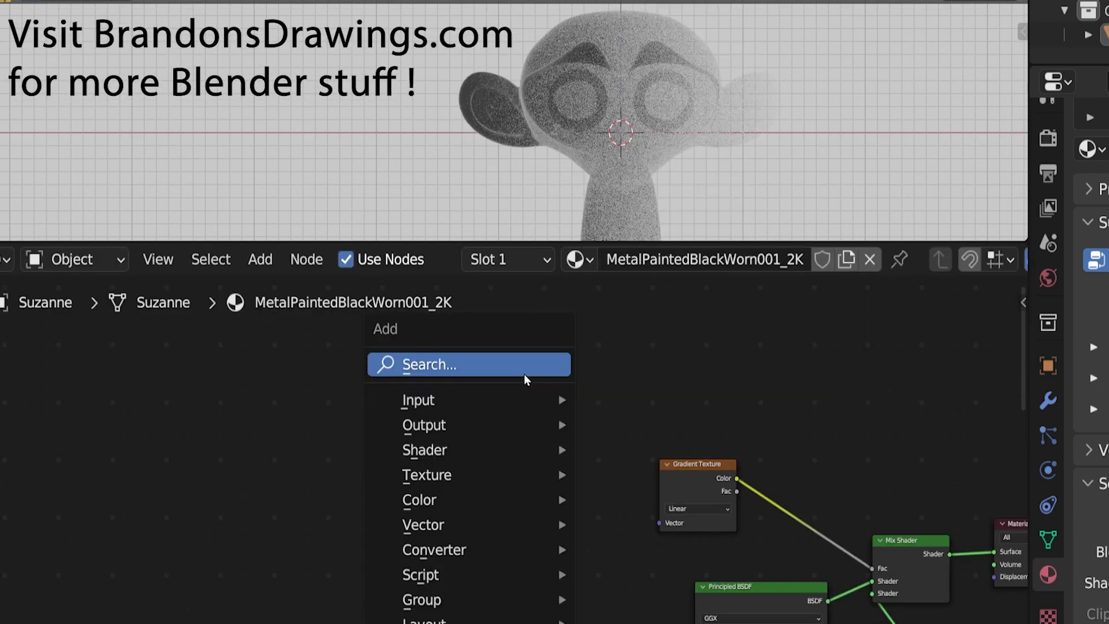
Step: Add a Mapping and a Texture Coordinate node by search, then delete both
click(526, 379)
text(mapp)
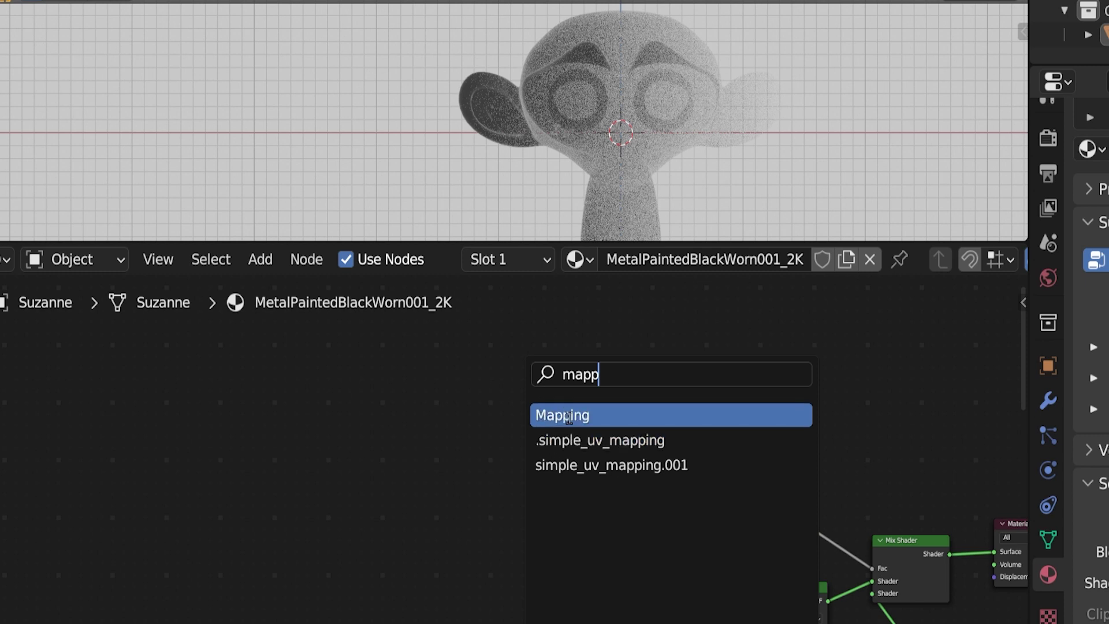
key(Return)
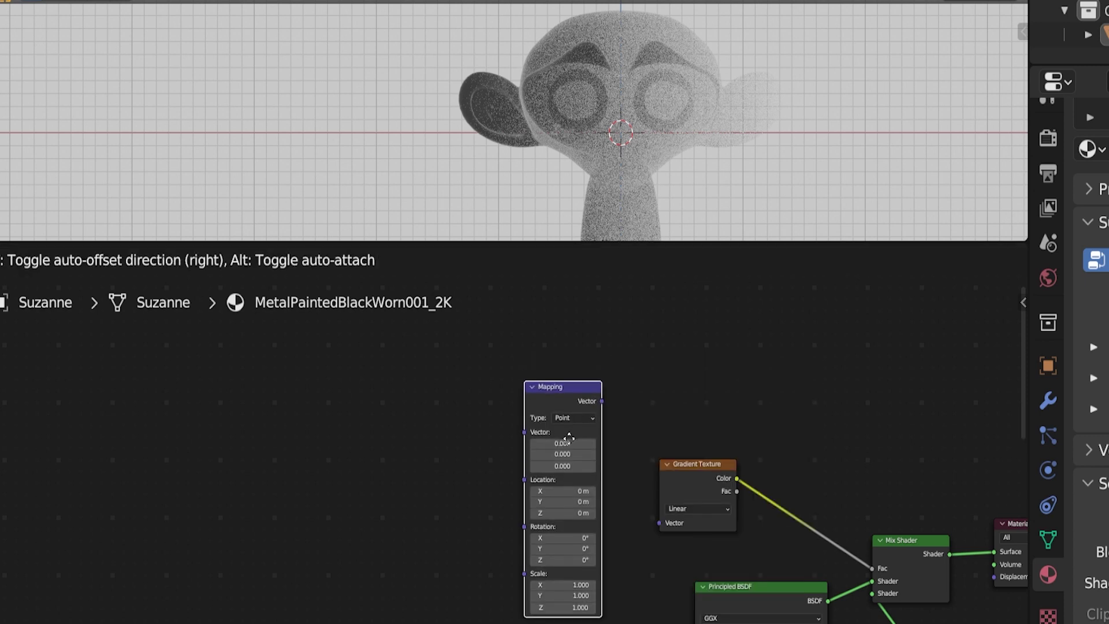
click(536, 387)
key(shift+a)
text(texture coo)
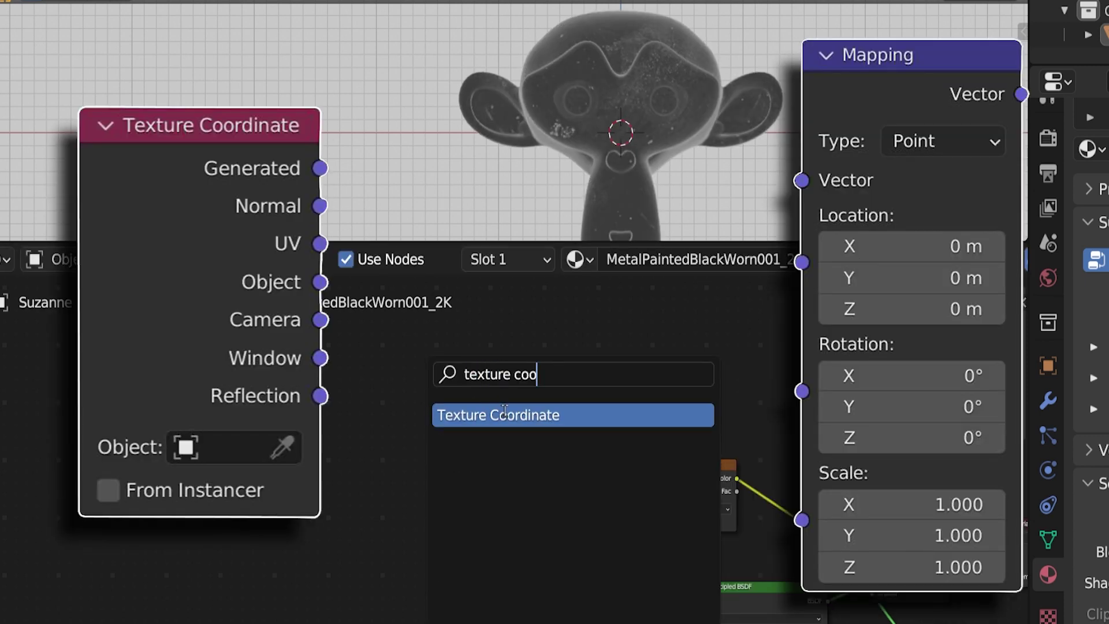
key(Return)
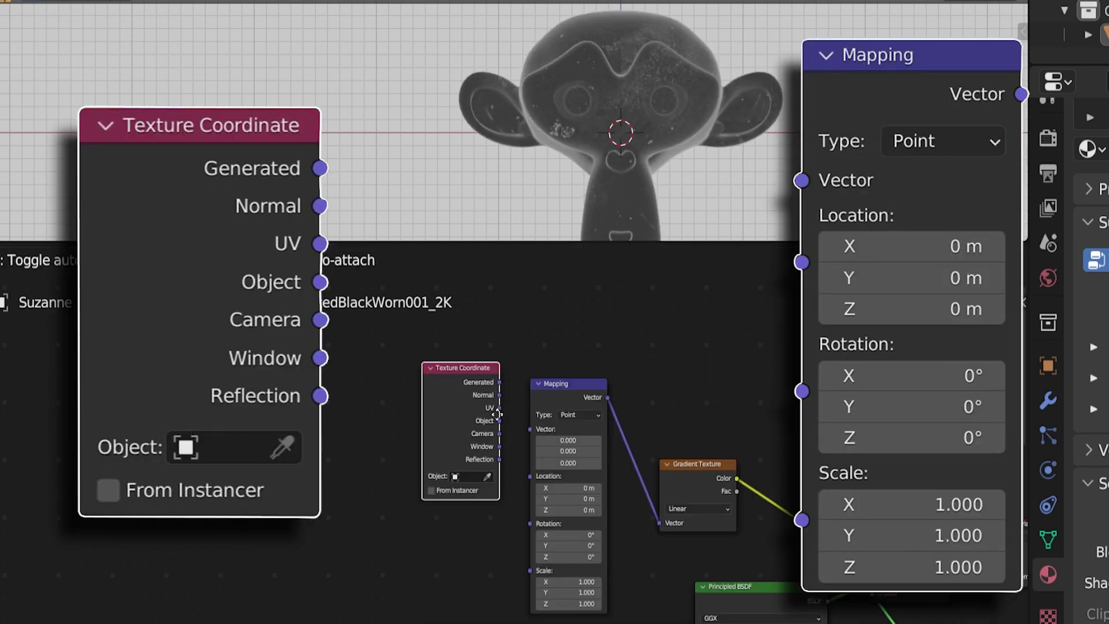
click(477, 435)
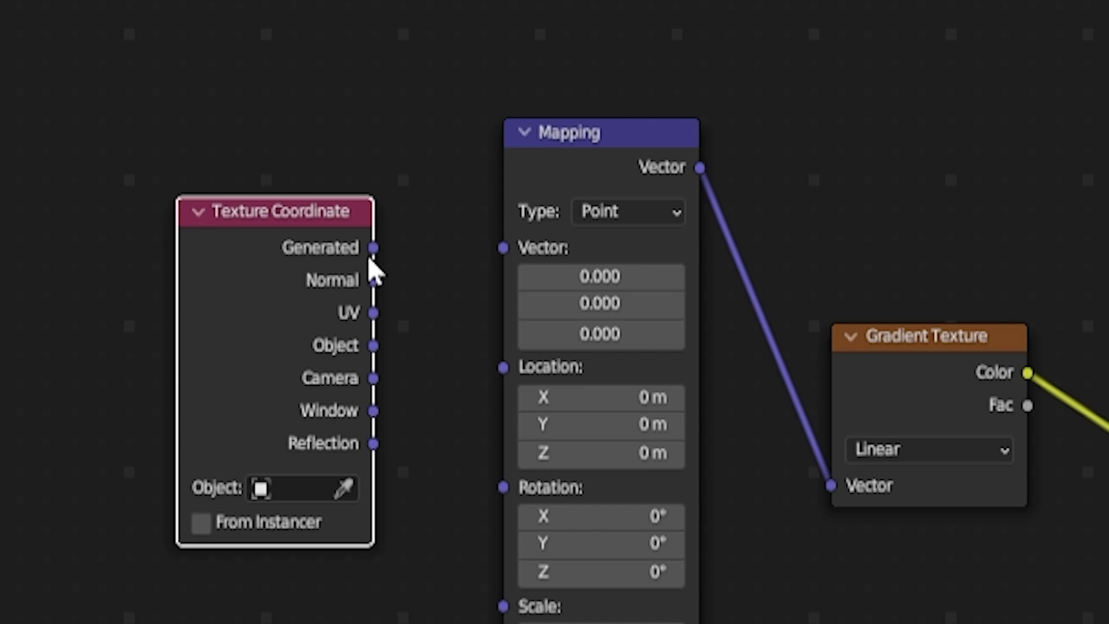
drag(69, 79, 646, 500)
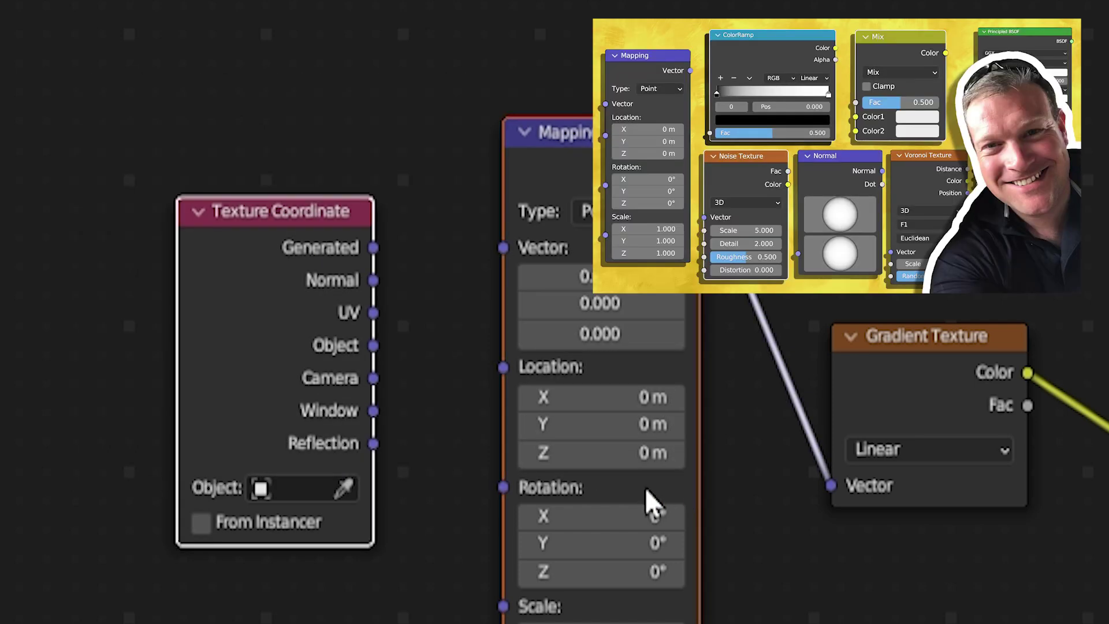
key(x)
Step: Use Ctrl+T on the Gradient Texture to add linked nodes, and feed Object coordinates into Mapping's Vector
click(903, 342)
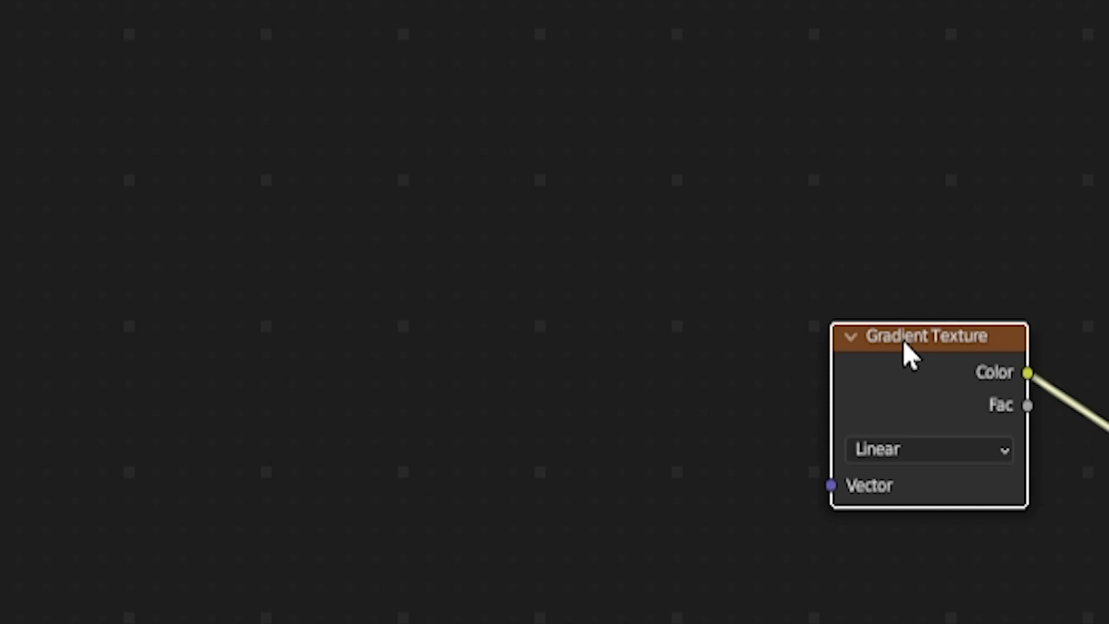
key(ctrl+t)
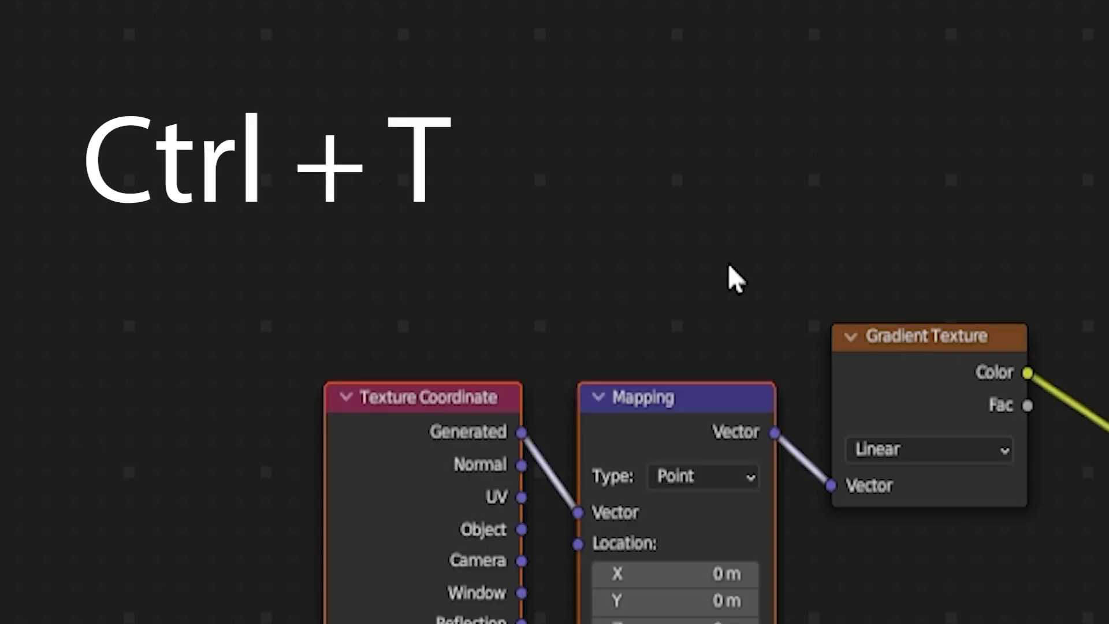
key(g)
click(616, 30)
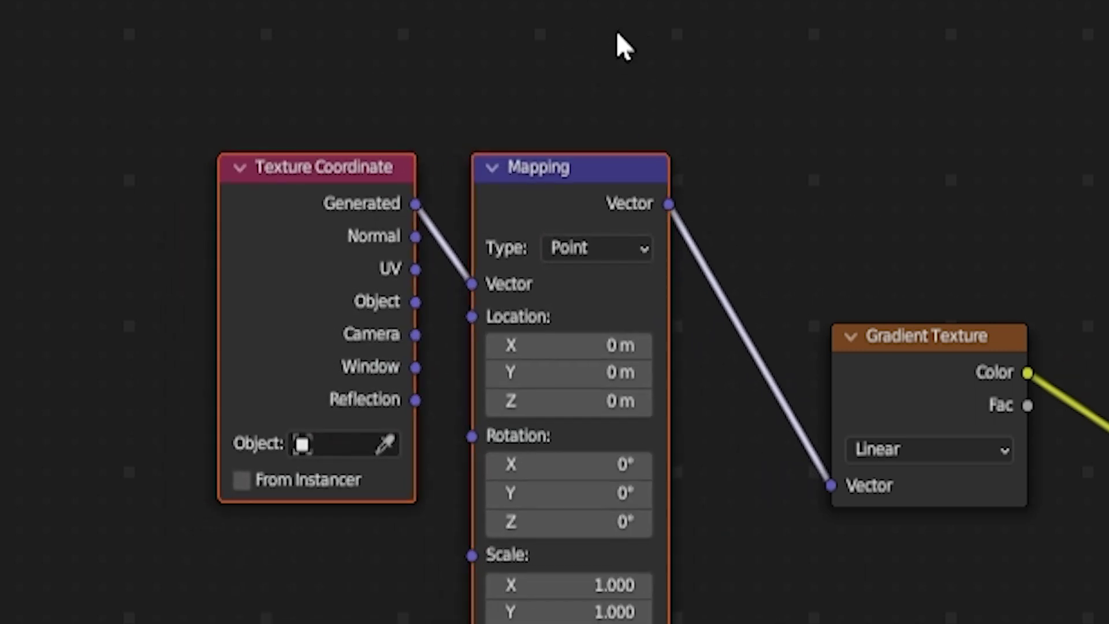
scroll(518, 259, up, 3)
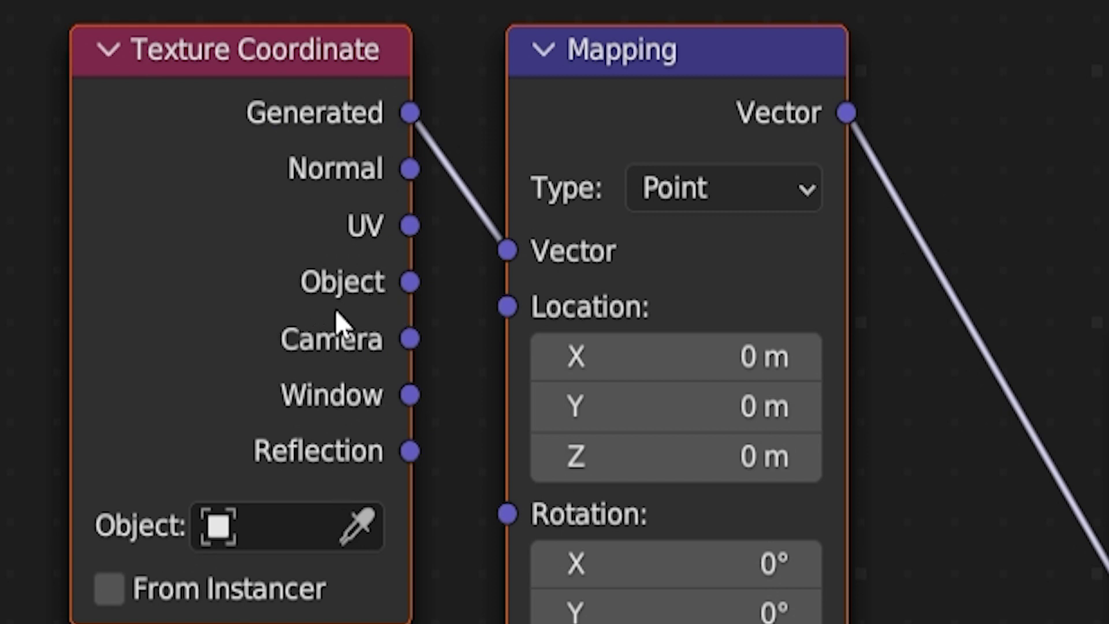
drag(409, 286, 514, 249)
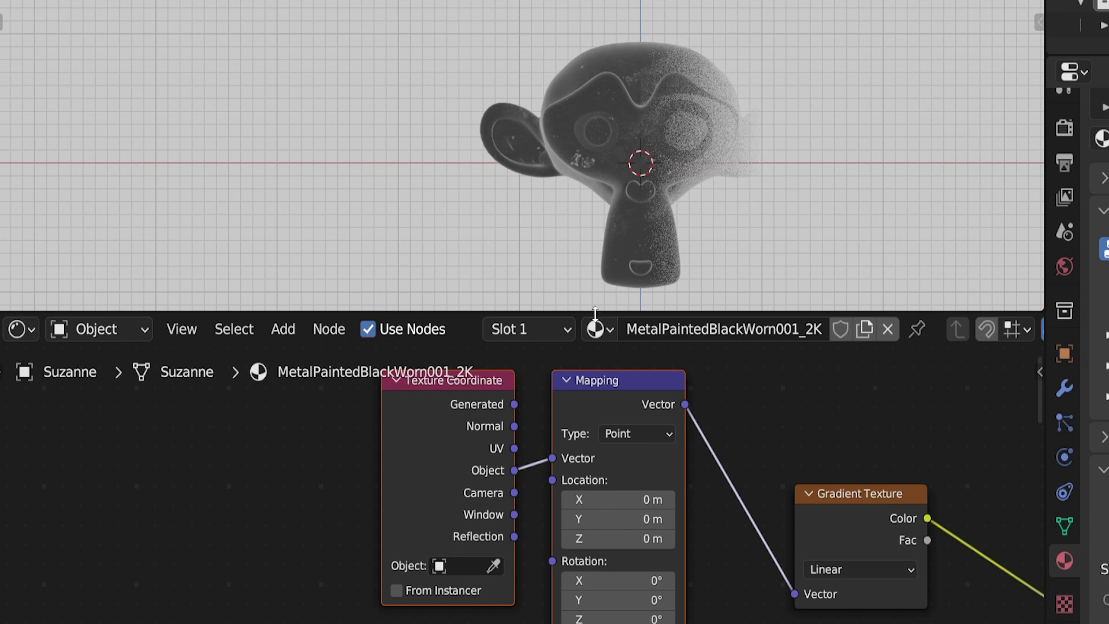
drag(640, 313, 662, 181)
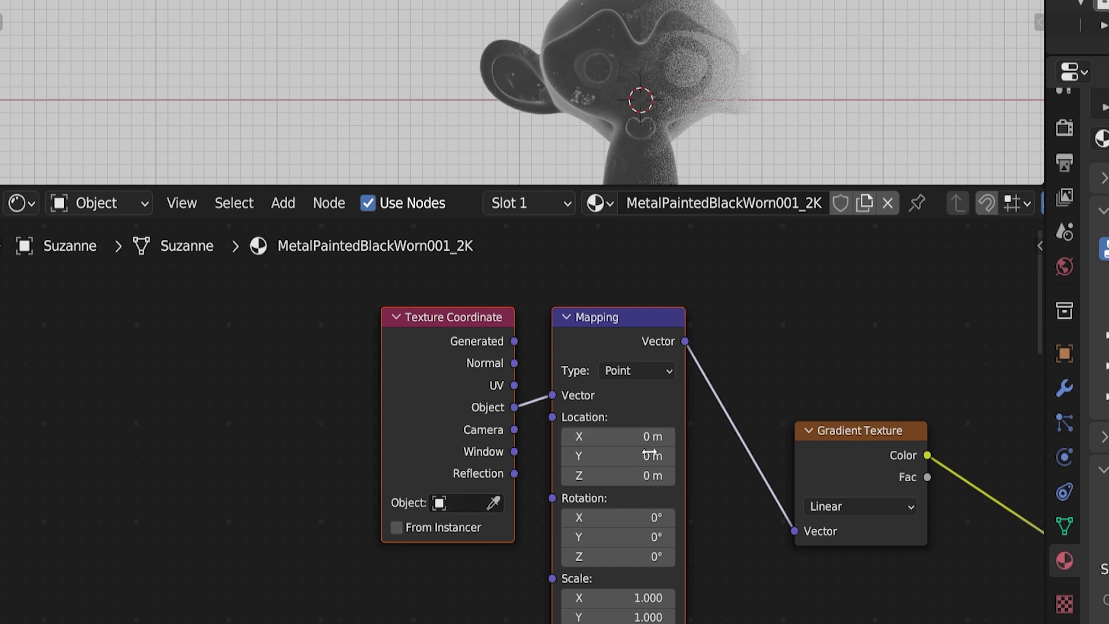
middle_drag(704, 476, 699, 414)
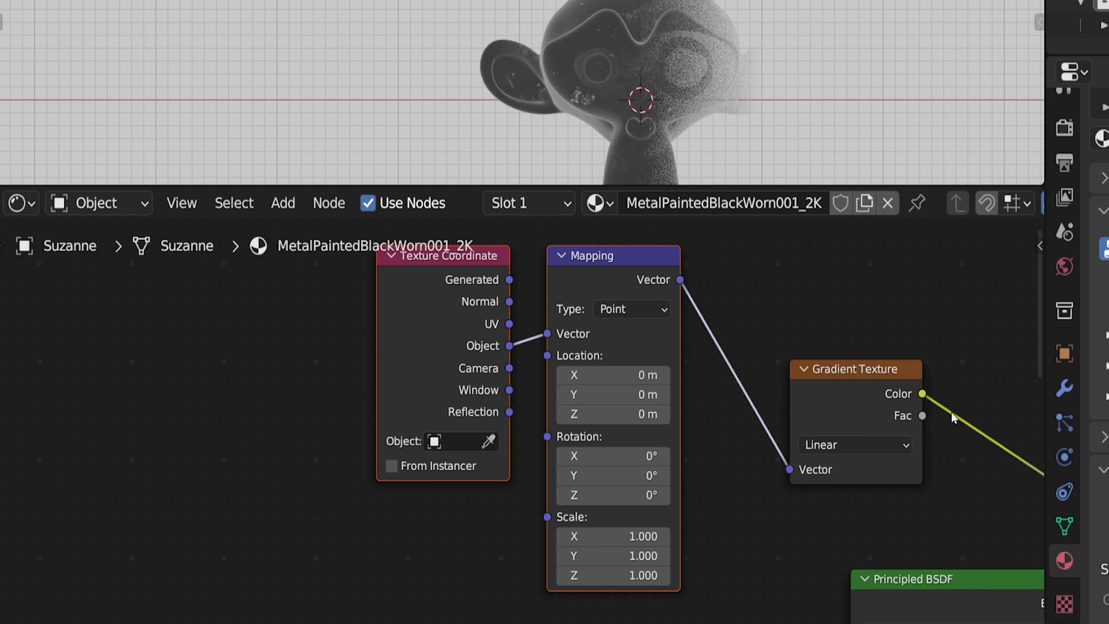
middle_drag(928, 503, 503, 406)
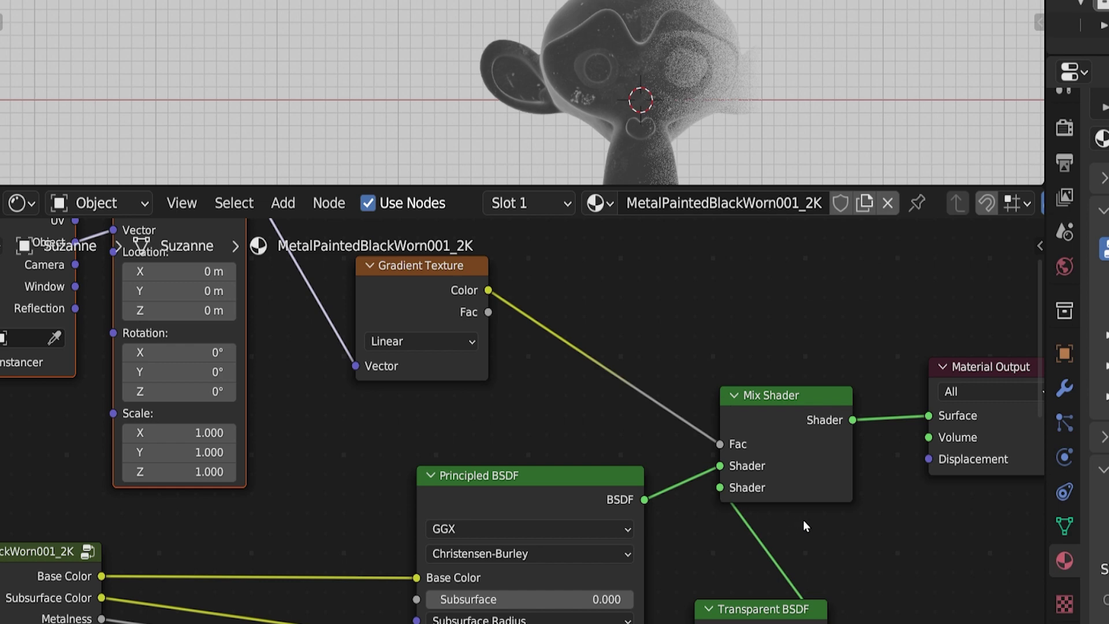
middle_drag(538, 389, 937, 479)
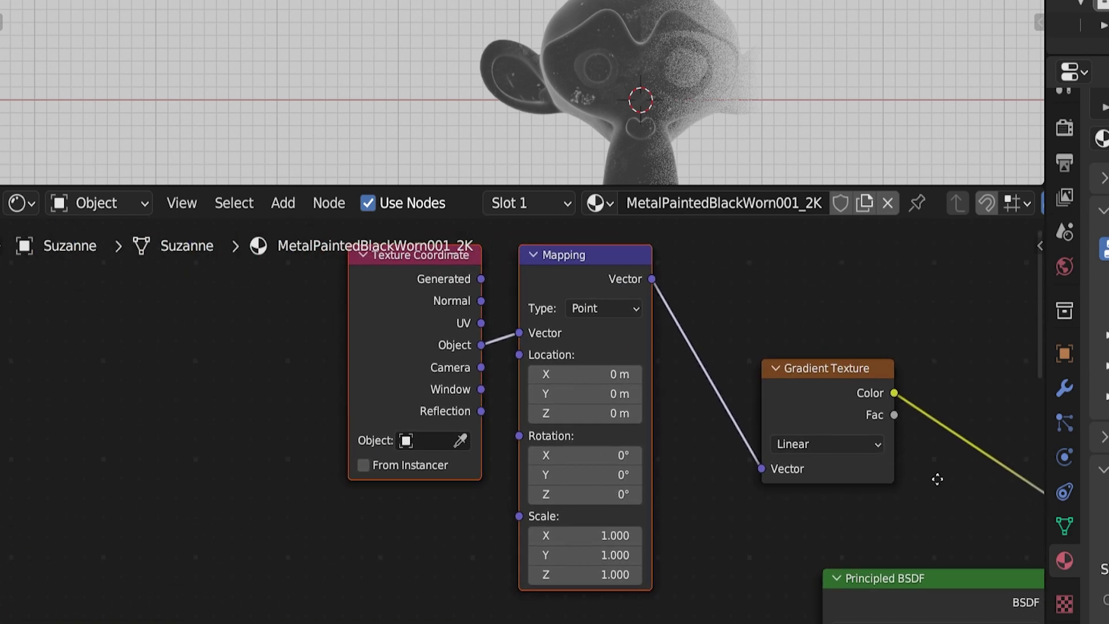
drag(645, 185, 646, 296)
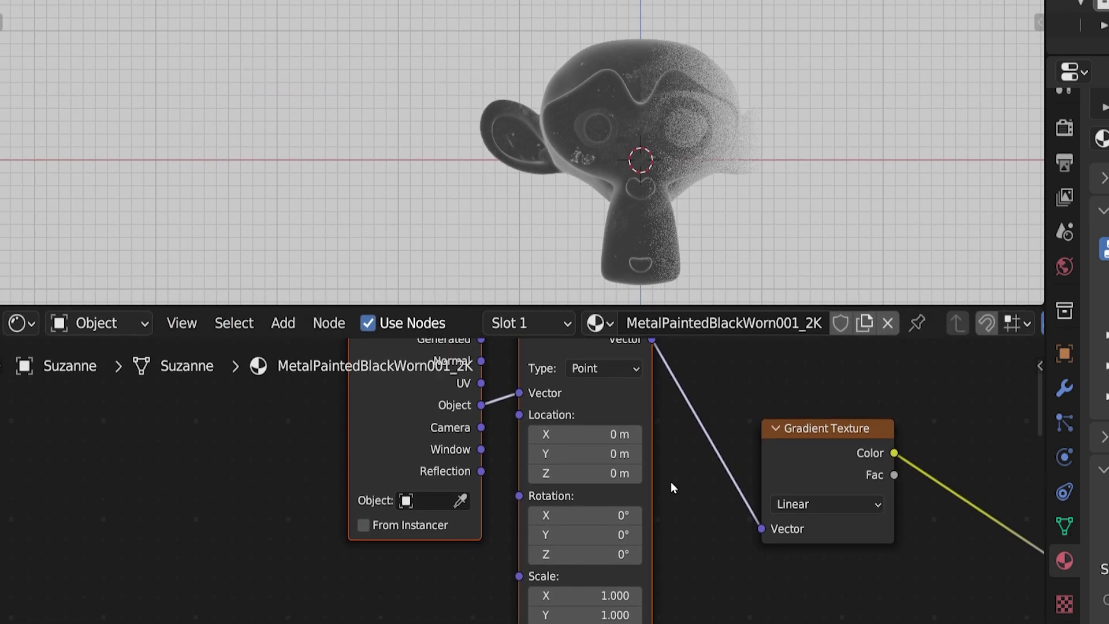
drag(601, 434, 621, 434)
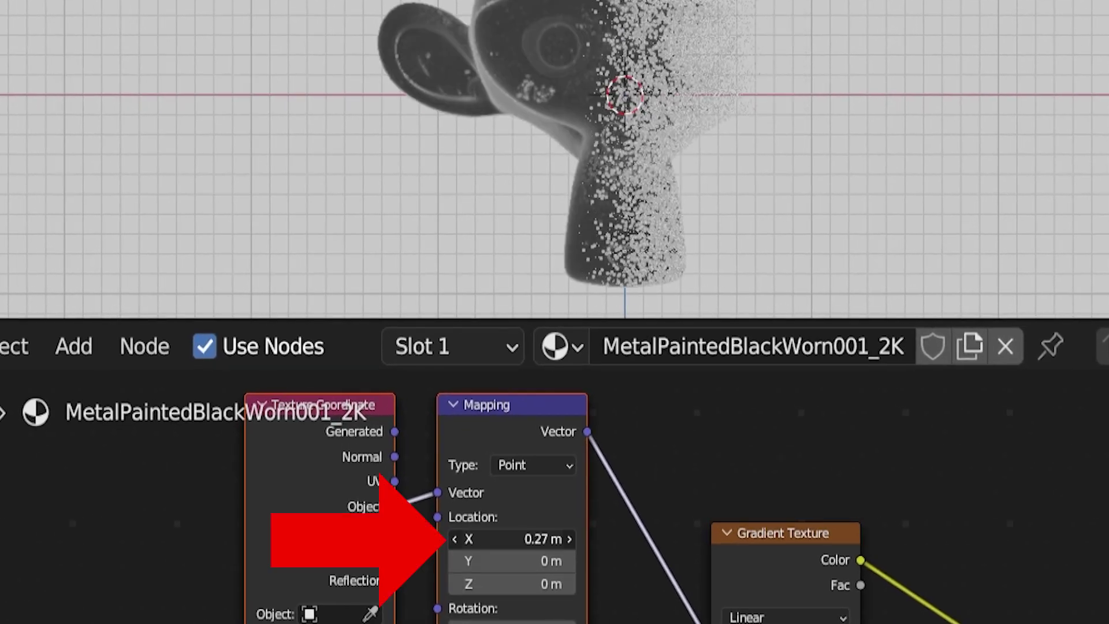
mouse_move(543, 539)
mouse_down()
mouse_move(479, 539)
mouse_move(540, 539)
mouse_up()
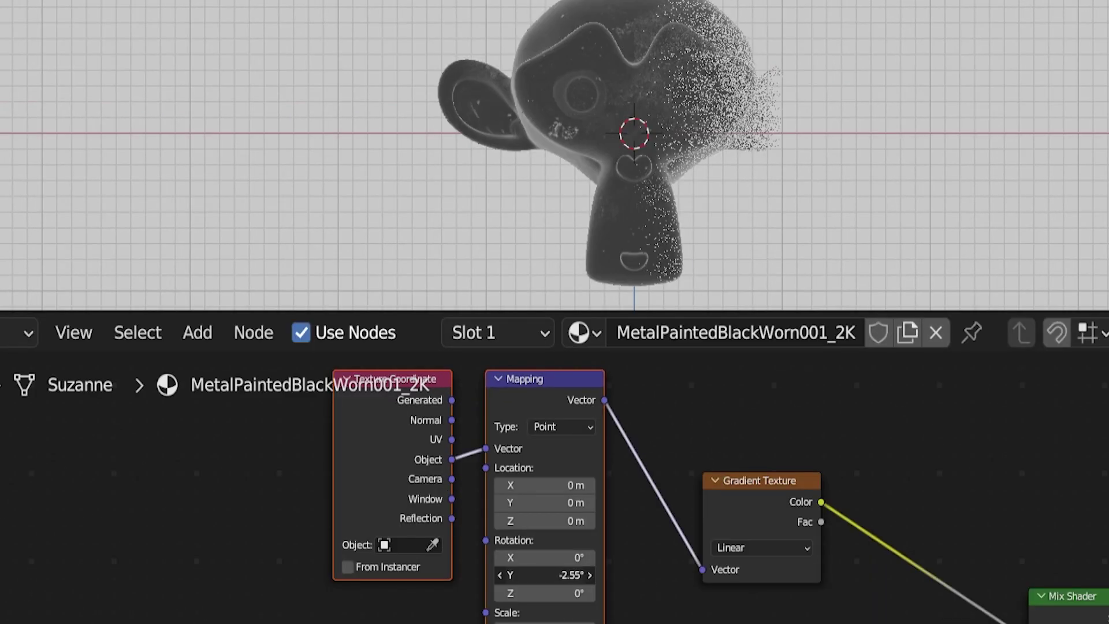
drag(546, 575, 624, 563)
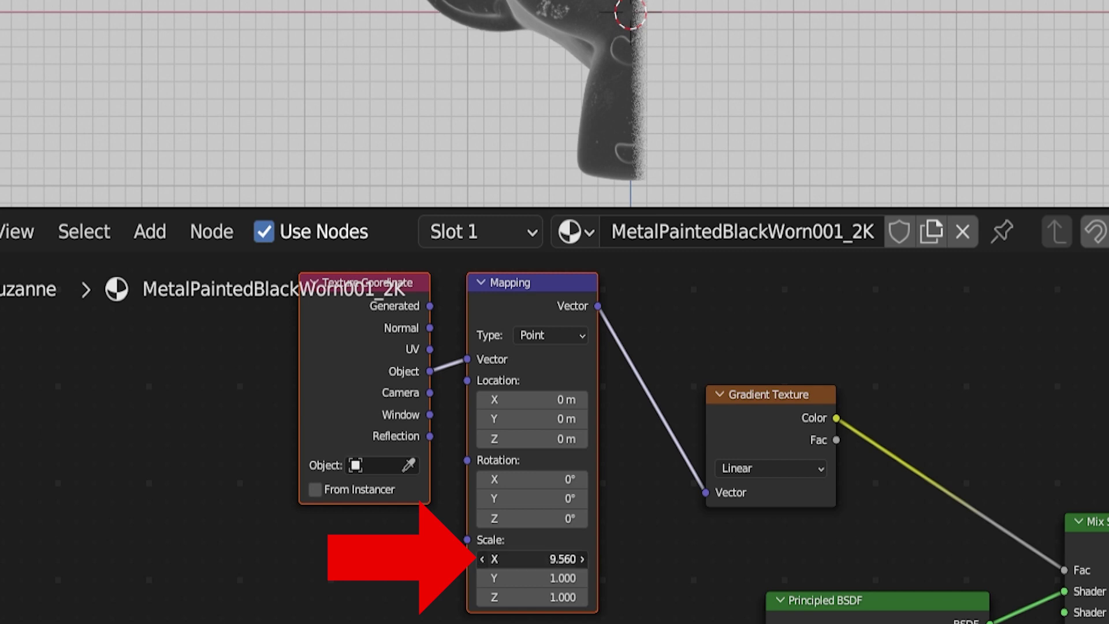
double_click(522, 564)
text(0)
key(Return)
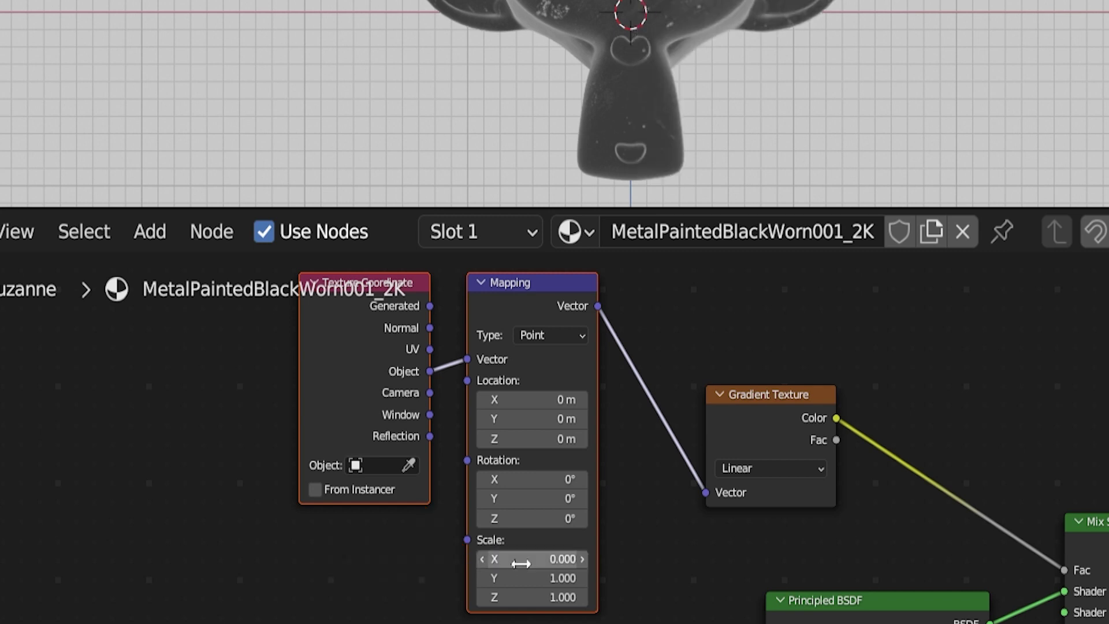
Step: Add a ColorRamp and insert it into the Gradient Texture-to-Mix Shader Fac link
key(ctrl+z)
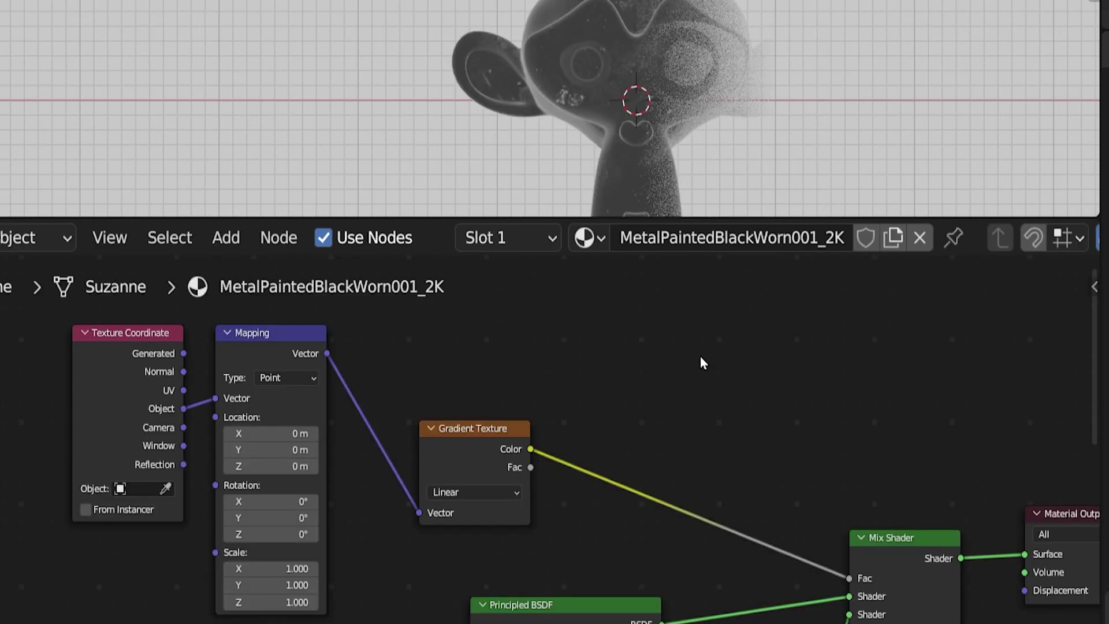
key(shift+a)
click(700, 356)
text(color)
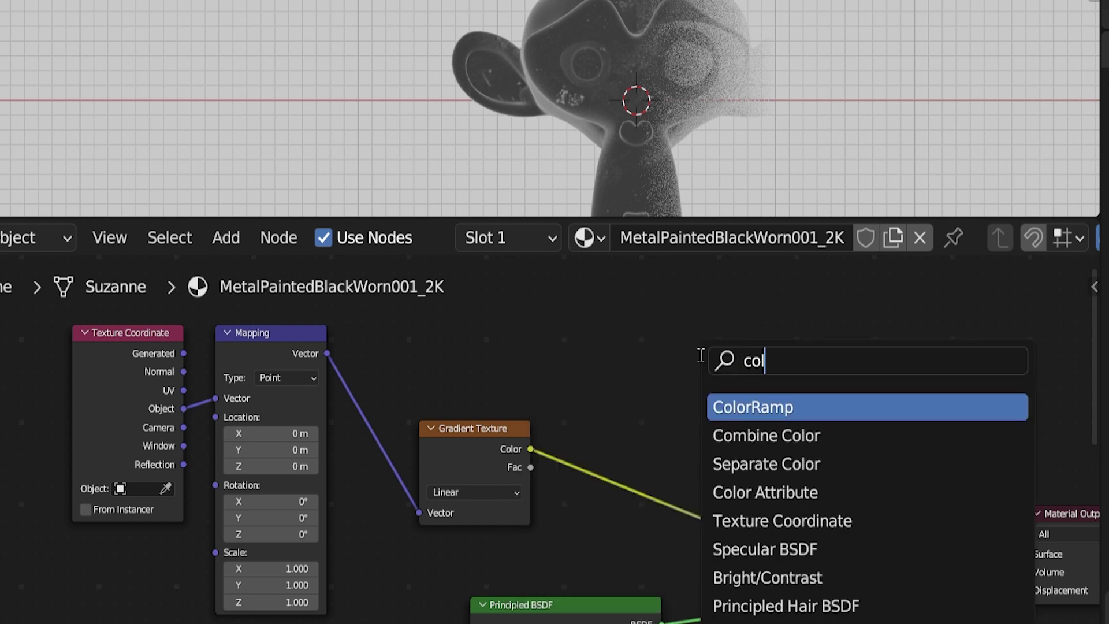
click(822, 407)
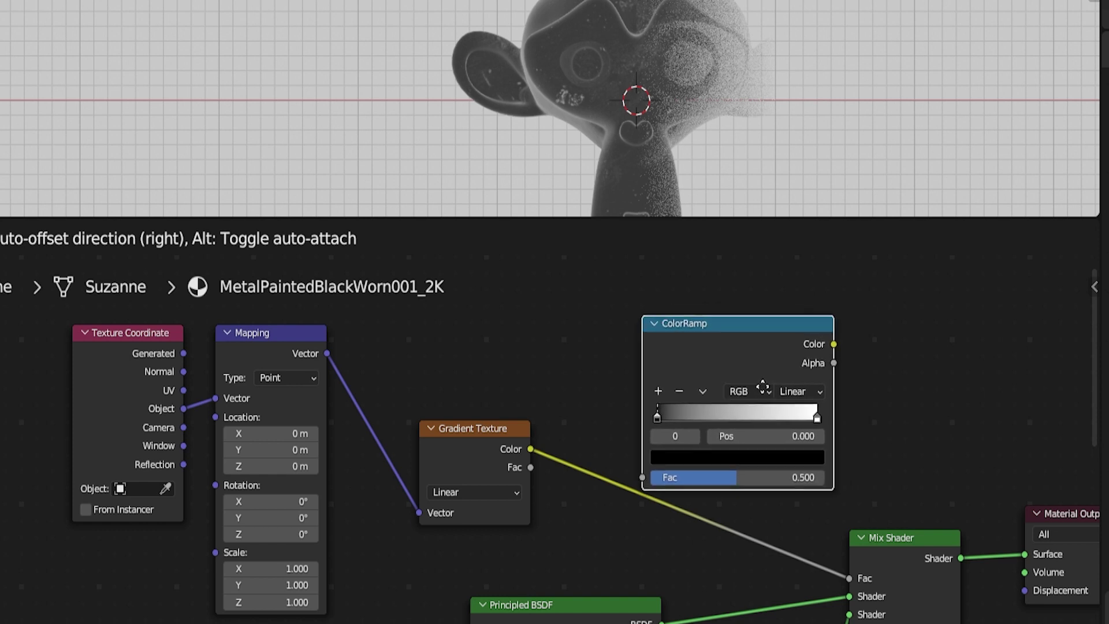
click(723, 438)
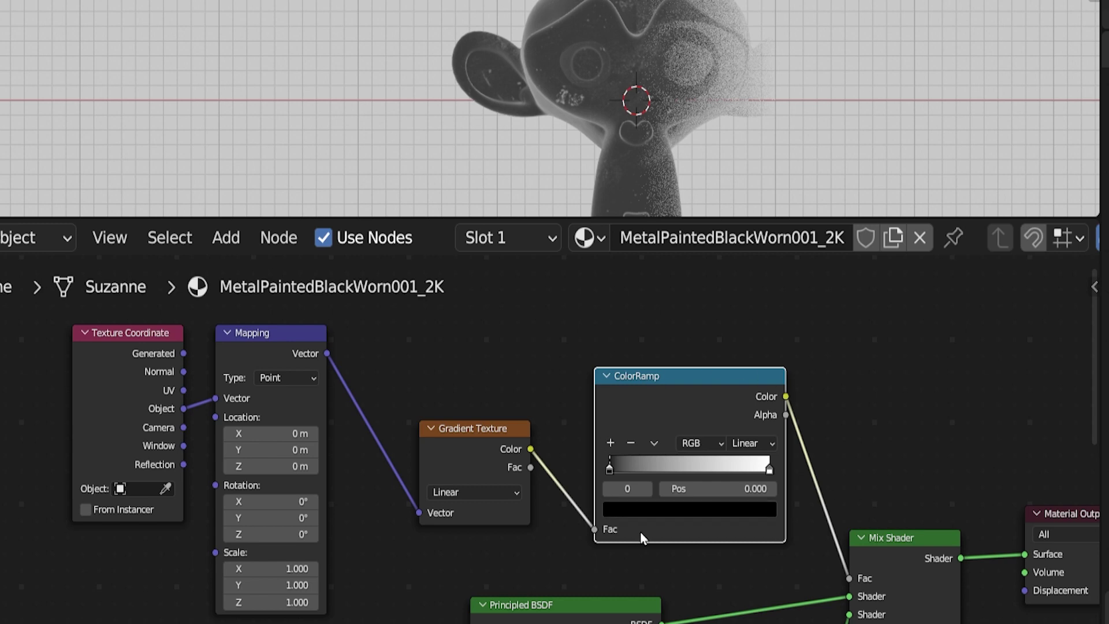
Step: Move the ColorRamp's black stop to 0.067 and its white stop to 0.102
scroll(664, 500, up, 3)
middle_drag(901, 569, 680, 582)
scroll(782, 569, up, 1)
scroll(782, 570, down, 1)
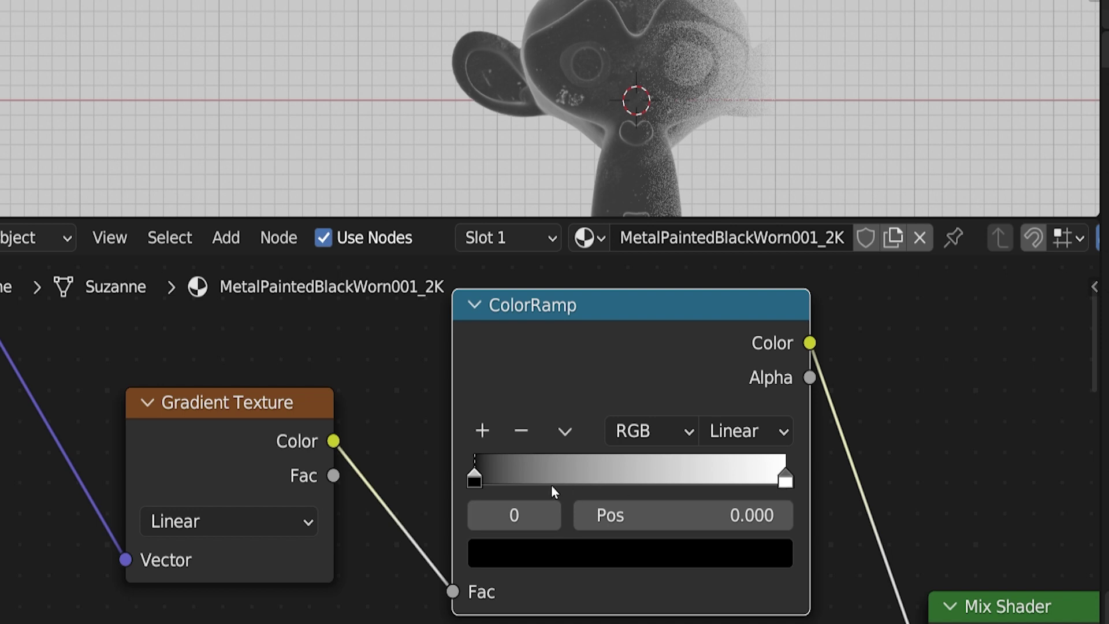
drag(479, 479, 499, 478)
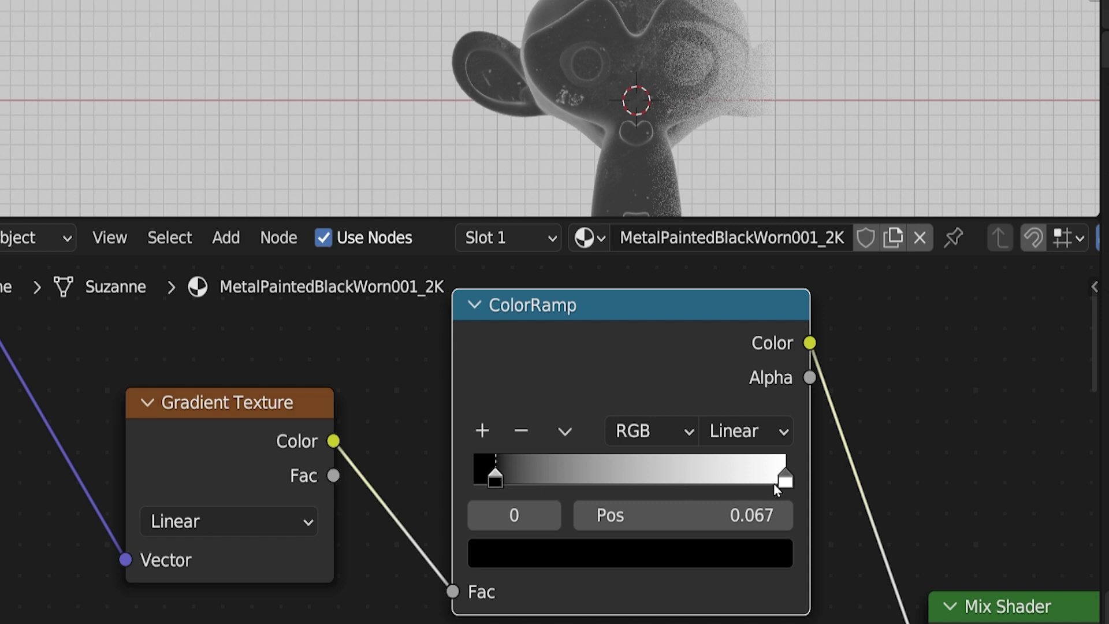
drag(774, 483, 508, 483)
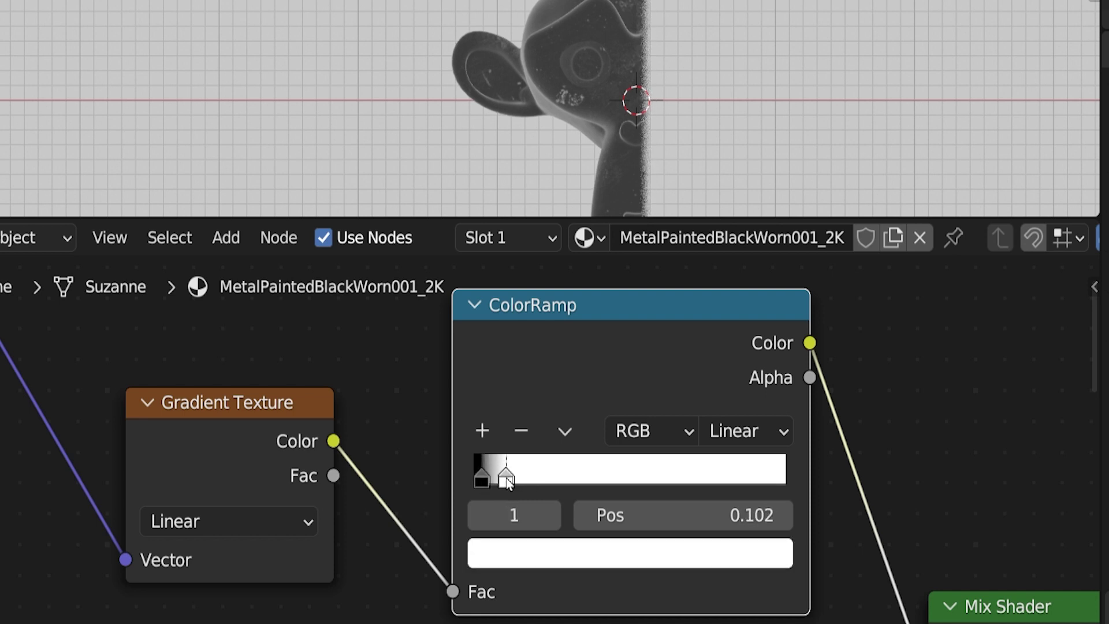
scroll(513, 484, down, 4)
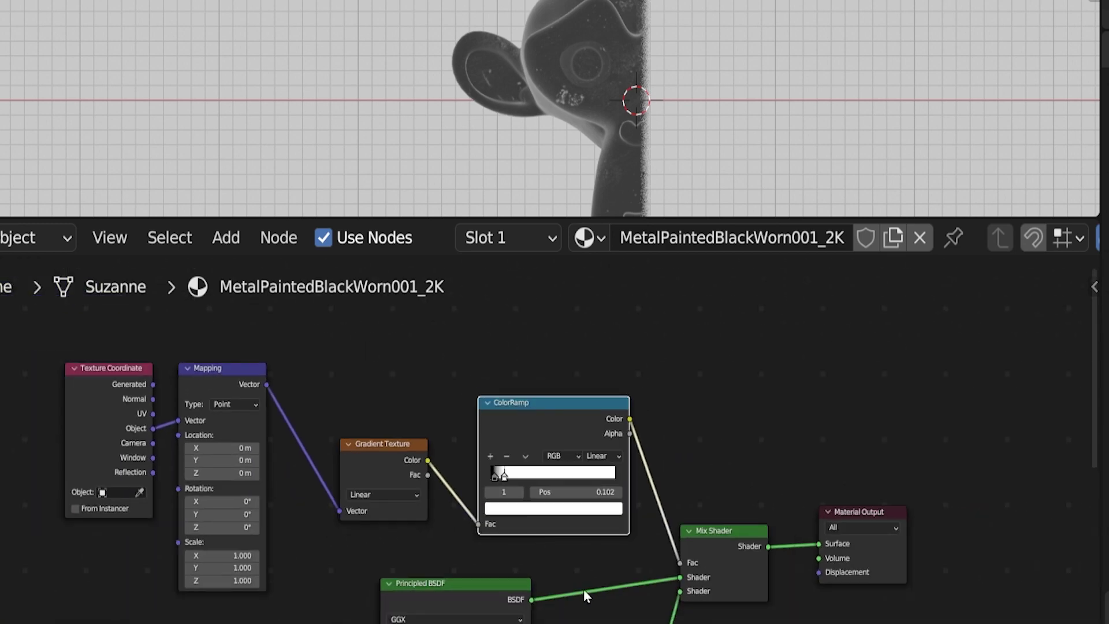
Step: Add a second ColorRamp and connect its Color to the Principled BSDF Emission input
middle_drag(583, 592, 759, 292)
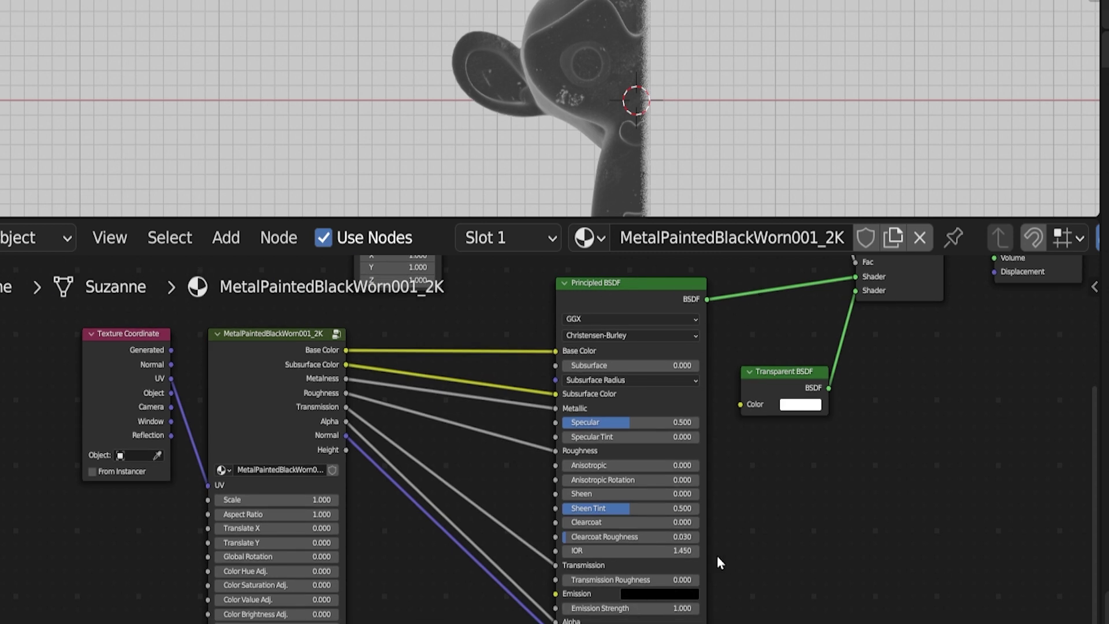
ctrl+middle_drag(469, 524, 624, 454)
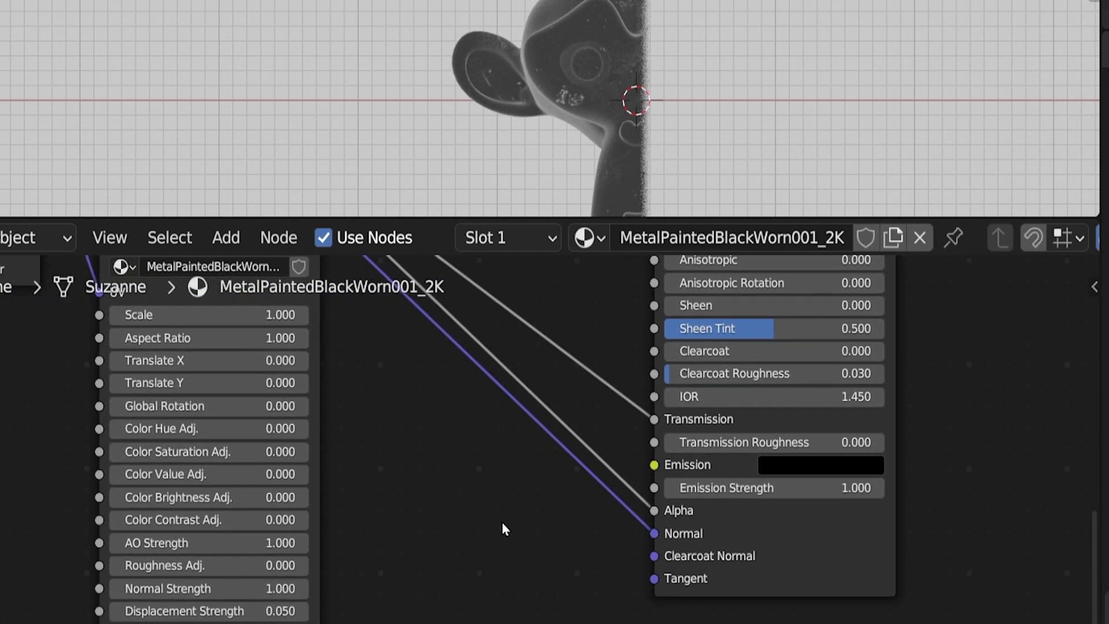
key(shift+a)
click(442, 386)
text(c)
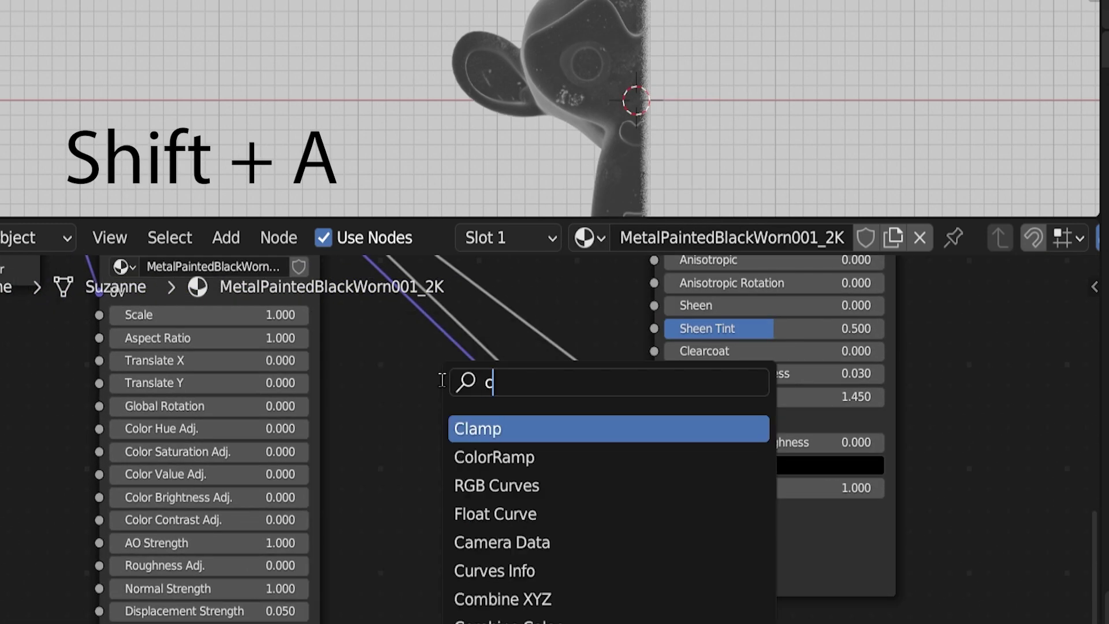
text(olor)
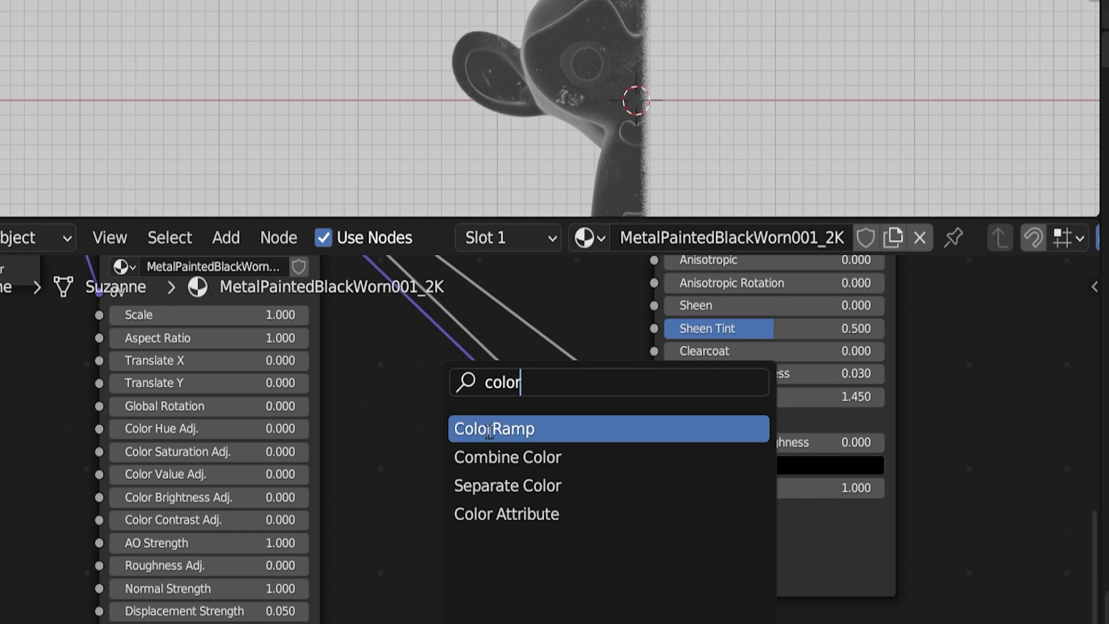
click(489, 429)
click(522, 561)
drag(592, 534, 631, 511)
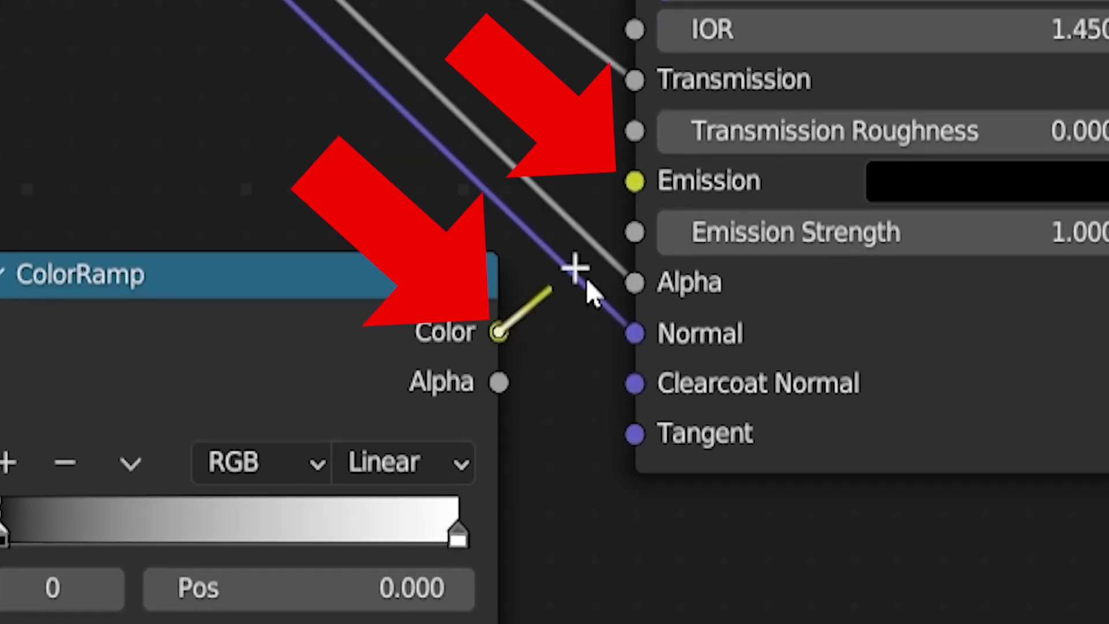
drag(586, 277, 627, 186)
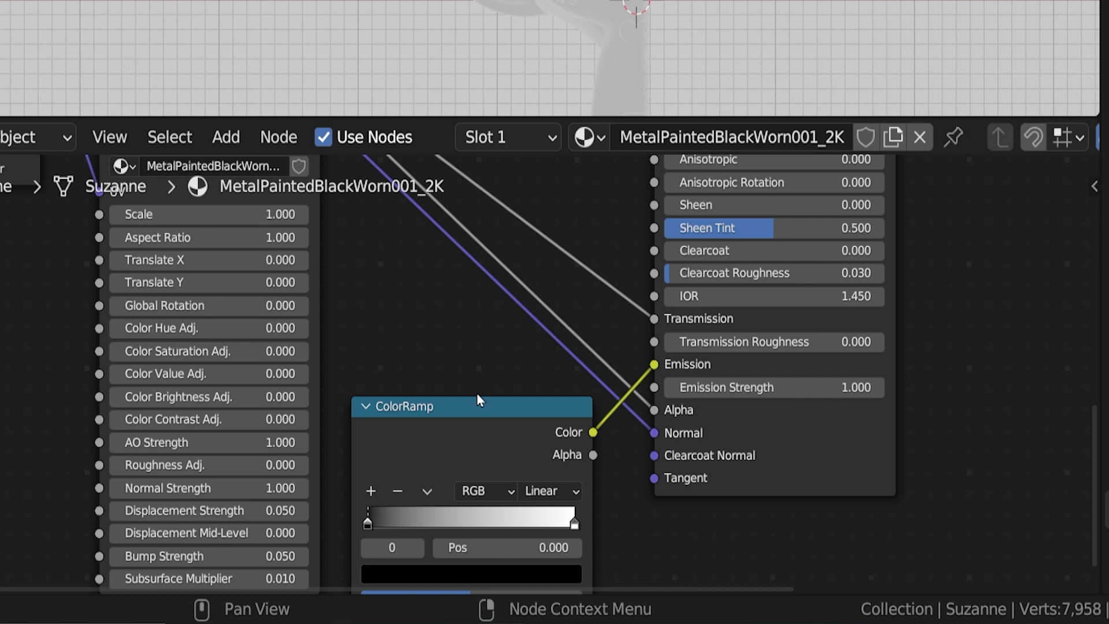
Step: Link the Gradient Texture's Color into the new emission ColorRamp
scroll(484, 331, down, 6)
shift+middle_drag(469, 280, 495, 502)
scroll(494, 491, up, 3)
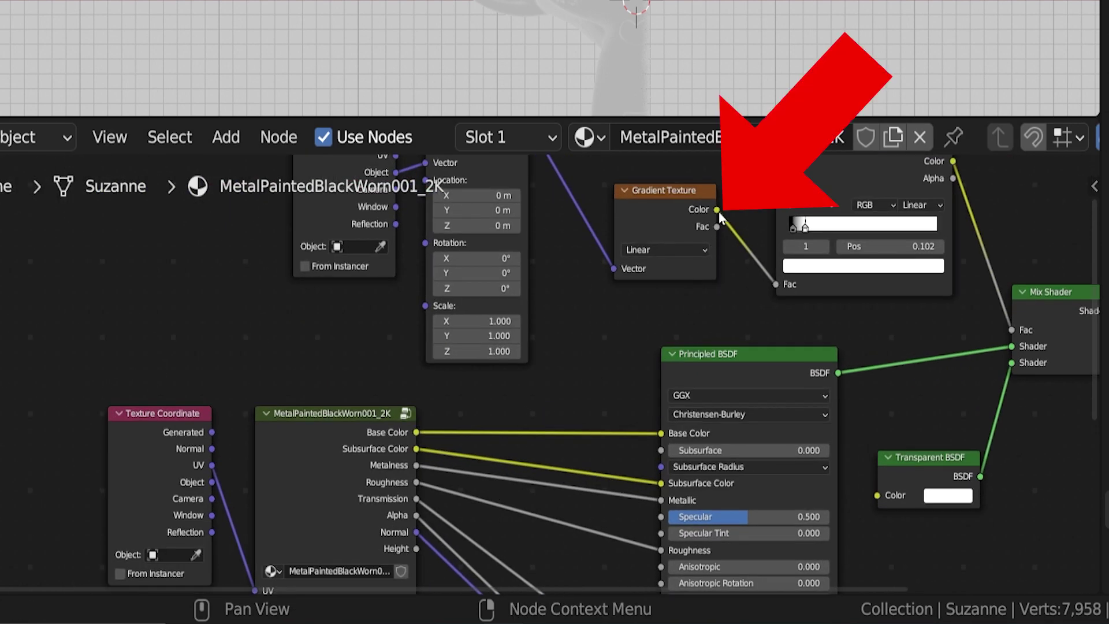
drag(718, 213, 438, 507)
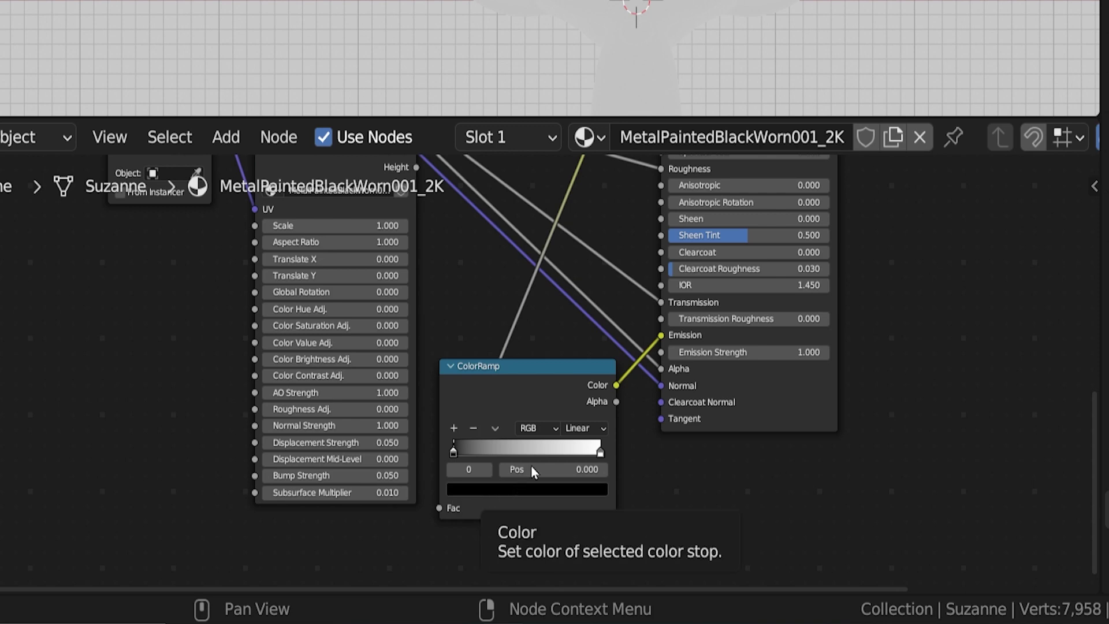
Step: Set the emission ColorRamp stops to 0.067 and 0.263, and Emission Strength to 30
click(557, 370)
scroll(553, 380, up, 2)
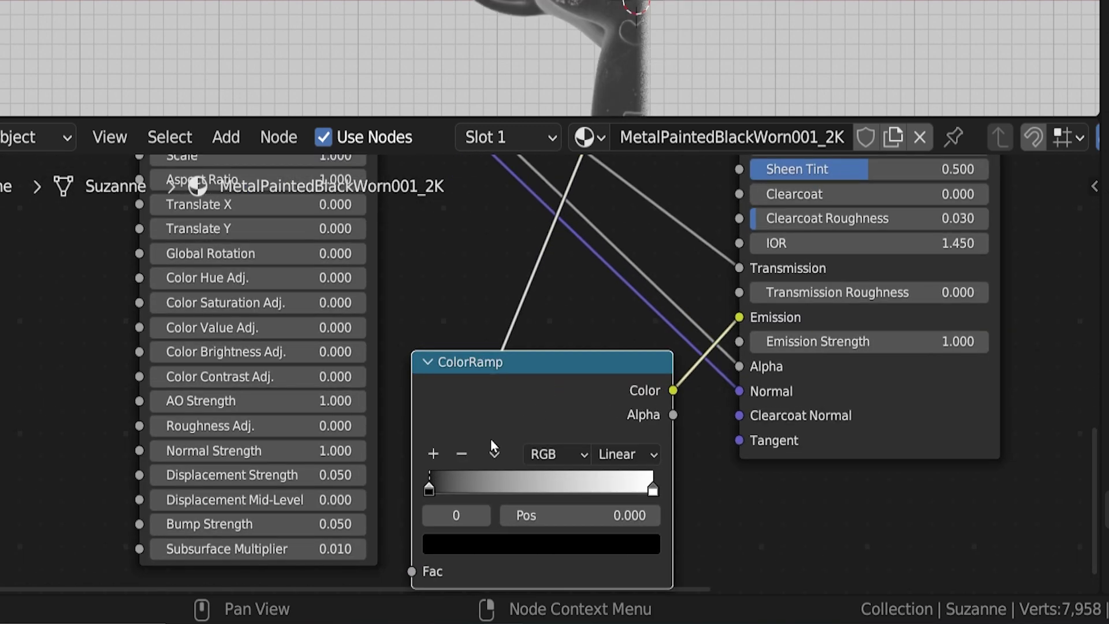
drag(428, 490, 457, 490)
drag(643, 489, 477, 495)
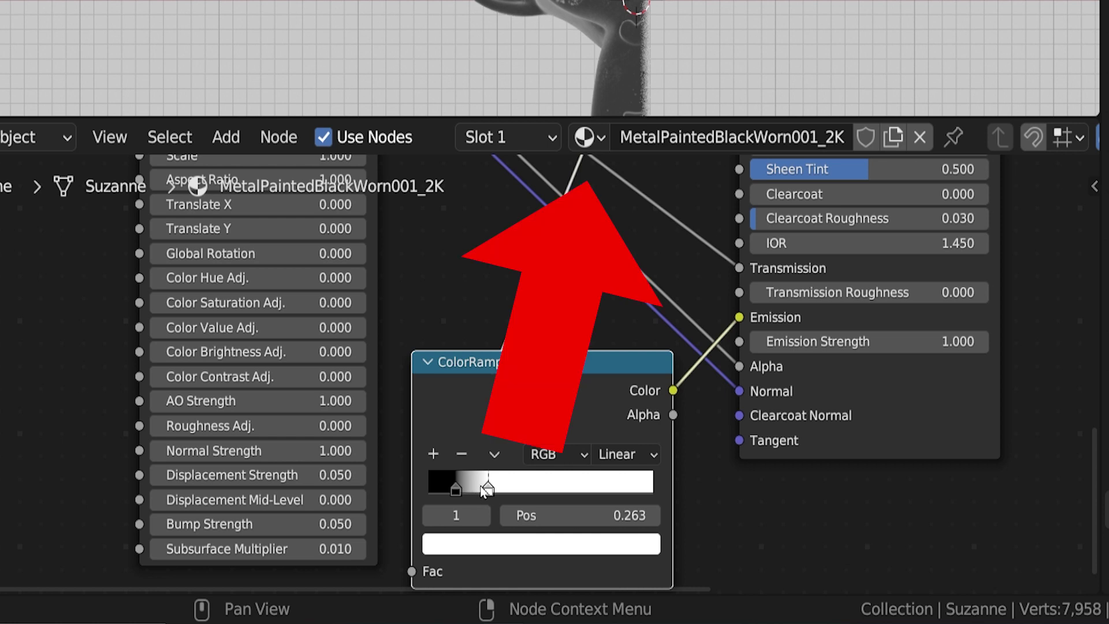
drag(448, 487, 436, 487)
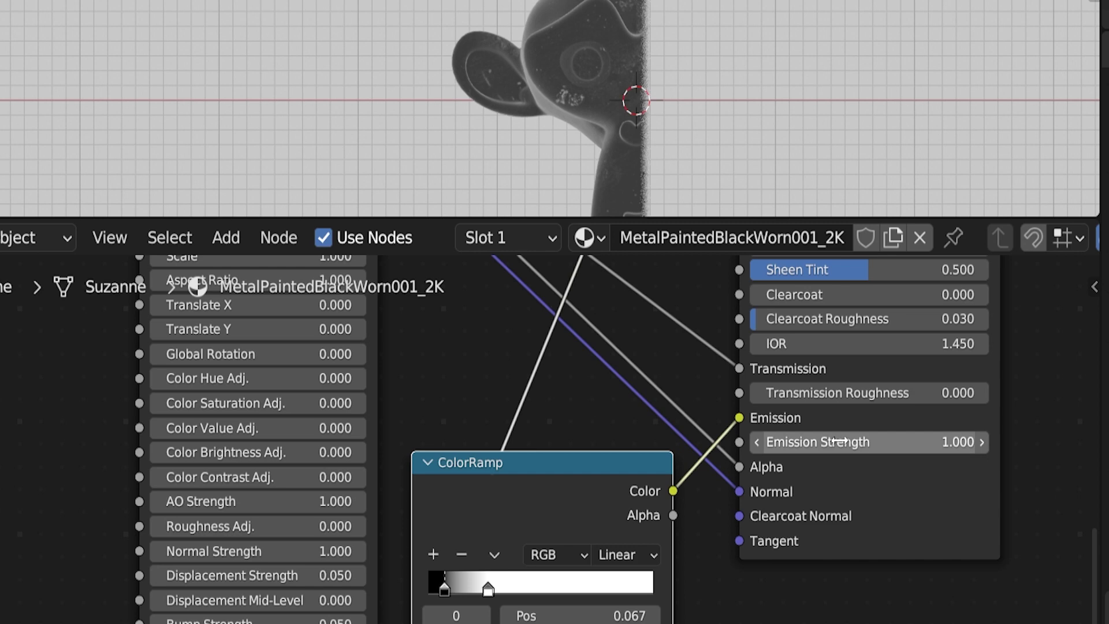
click(841, 442)
text(30)
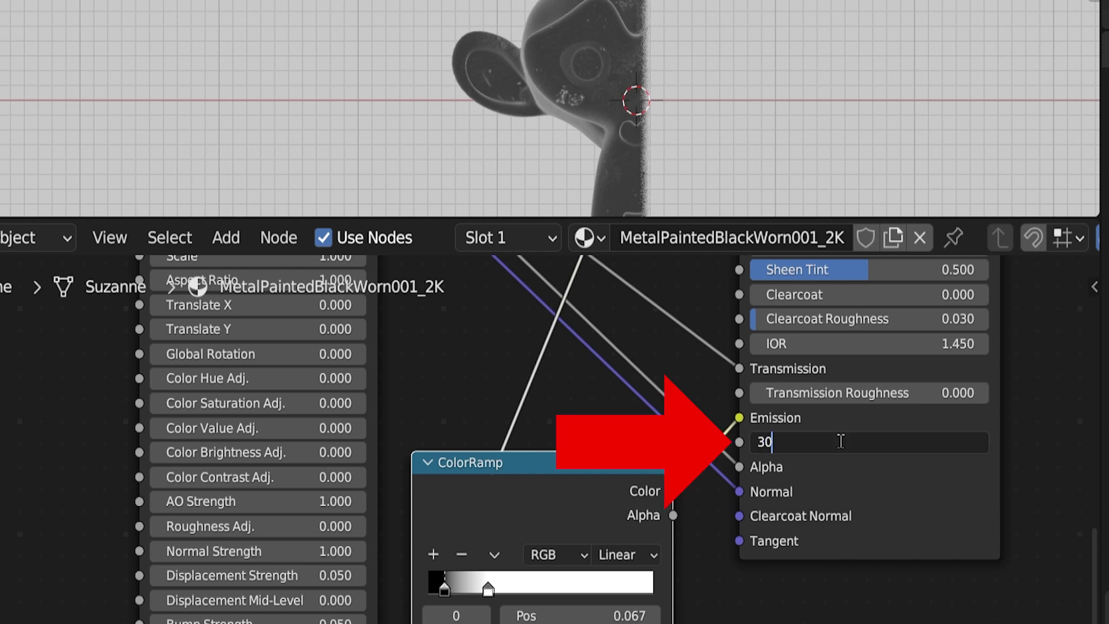
key(Return)
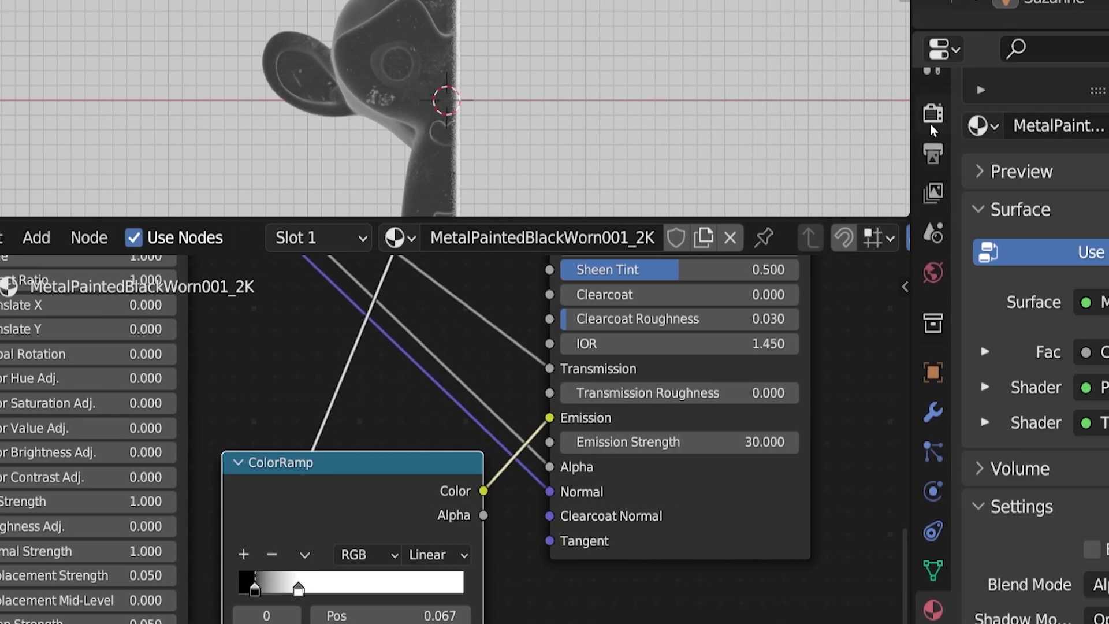
click(800, 117)
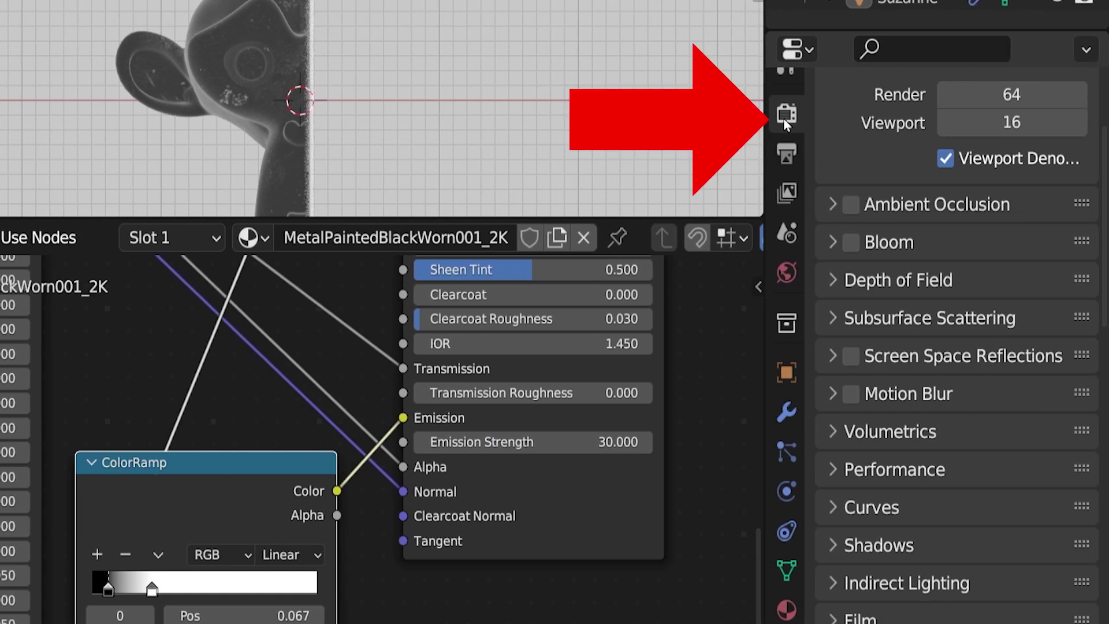
Step: Turn on the Bloom and Screen Space Reflections checkboxes in Render Properties
click(849, 245)
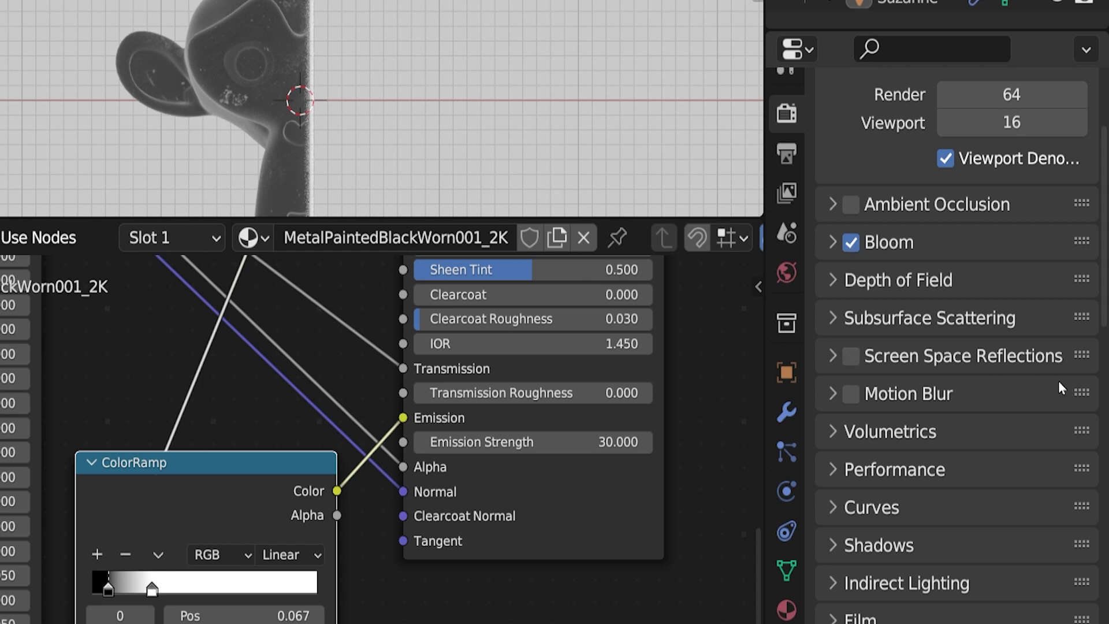
click(850, 358)
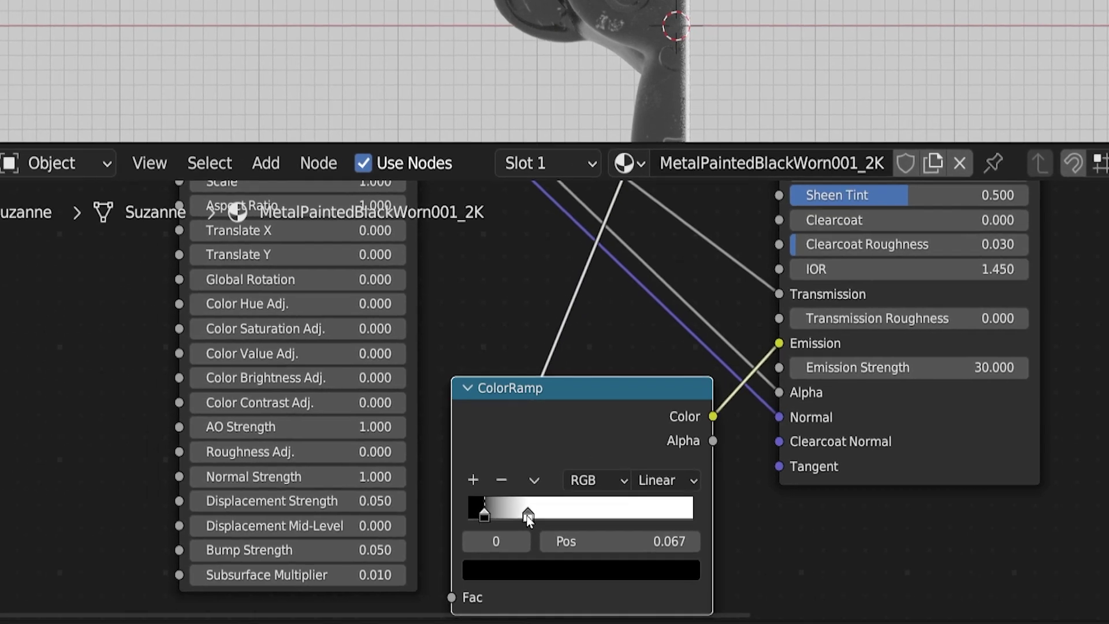
Step: Make the emission ColorRamp's white stop bright green
click(152, 589)
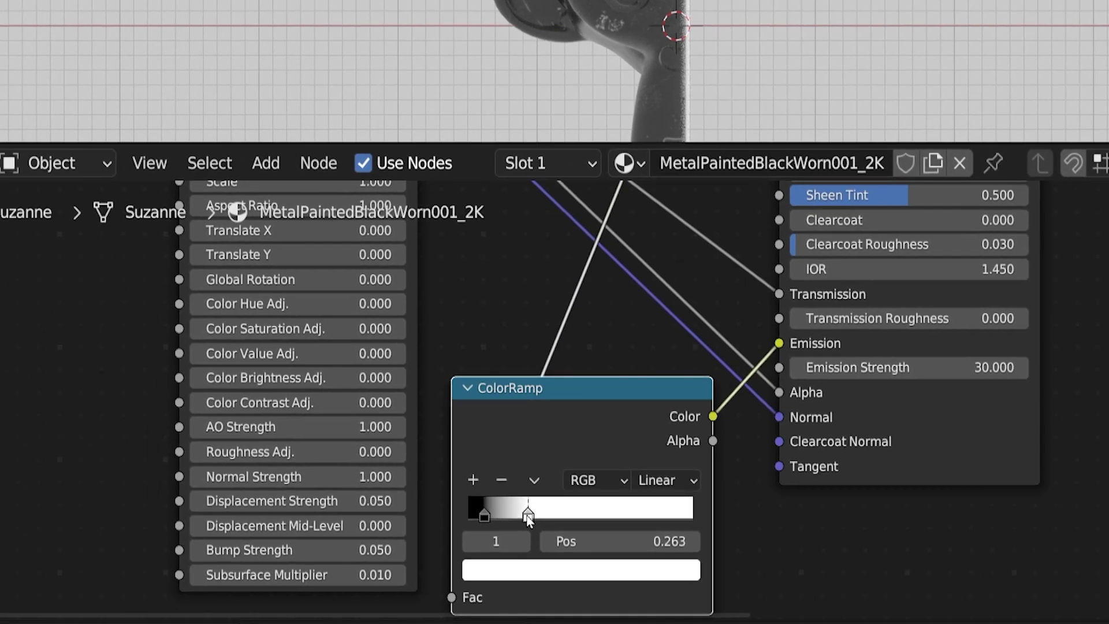
drag(527, 518, 476, 515)
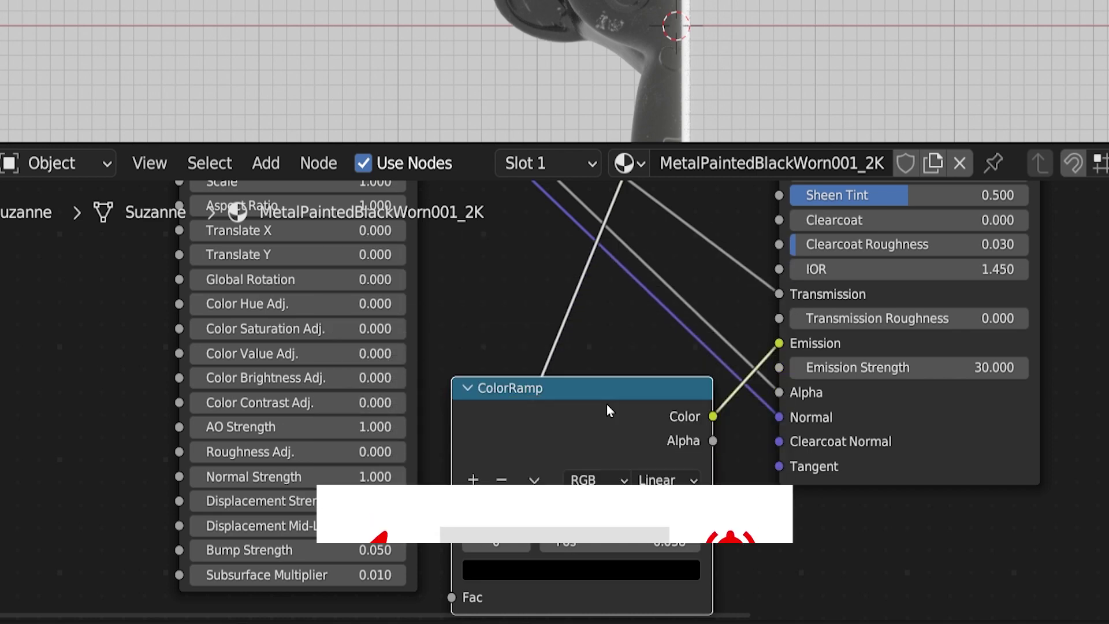
middle_drag(601, 428, 636, 324)
scroll(636, 327, up, 1)
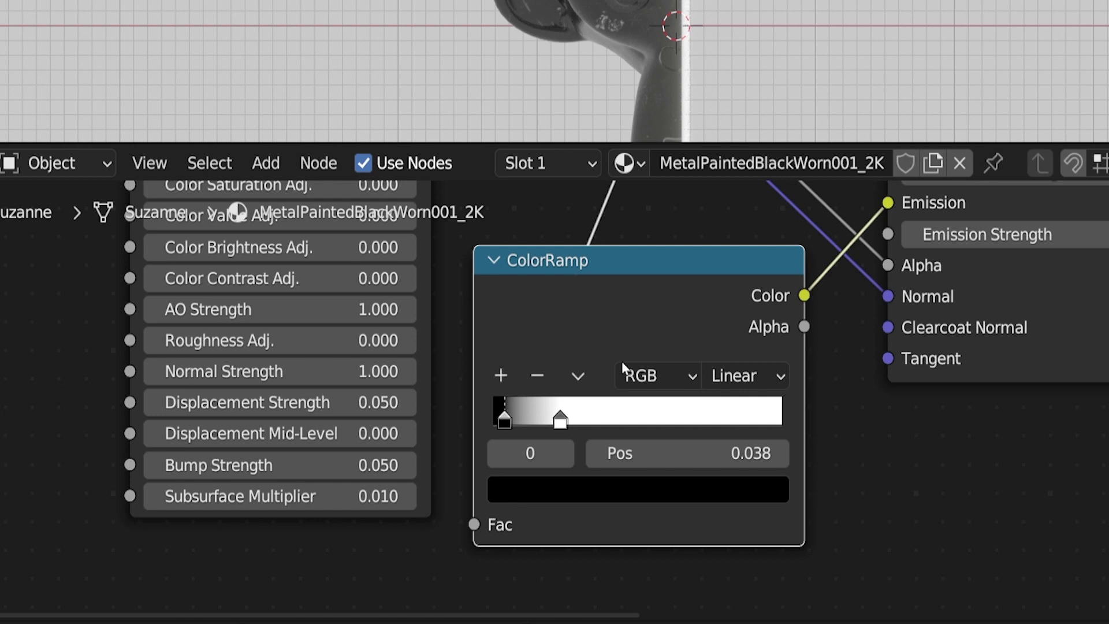
click(561, 421)
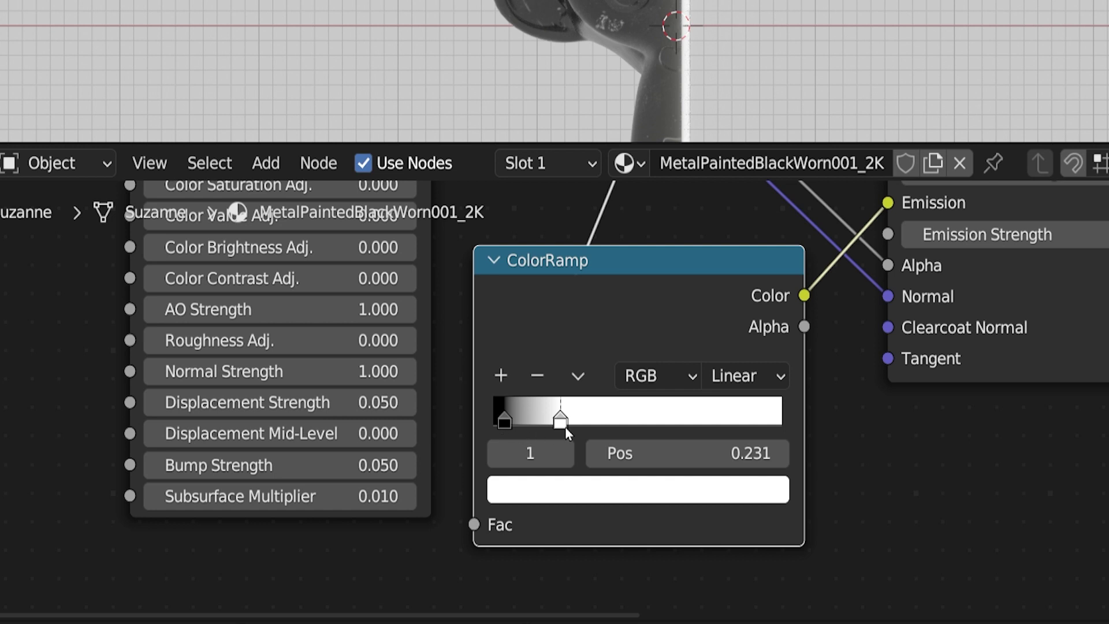
click(584, 492)
mouse_move(608, 237)
mouse_down()
mouse_move(604, 186)
mouse_move(521, 180)
mouse_move(534, 140)
mouse_move(633, 90)
mouse_move(697, 180)
mouse_move(556, 128)
mouse_move(517, 130)
mouse_up()
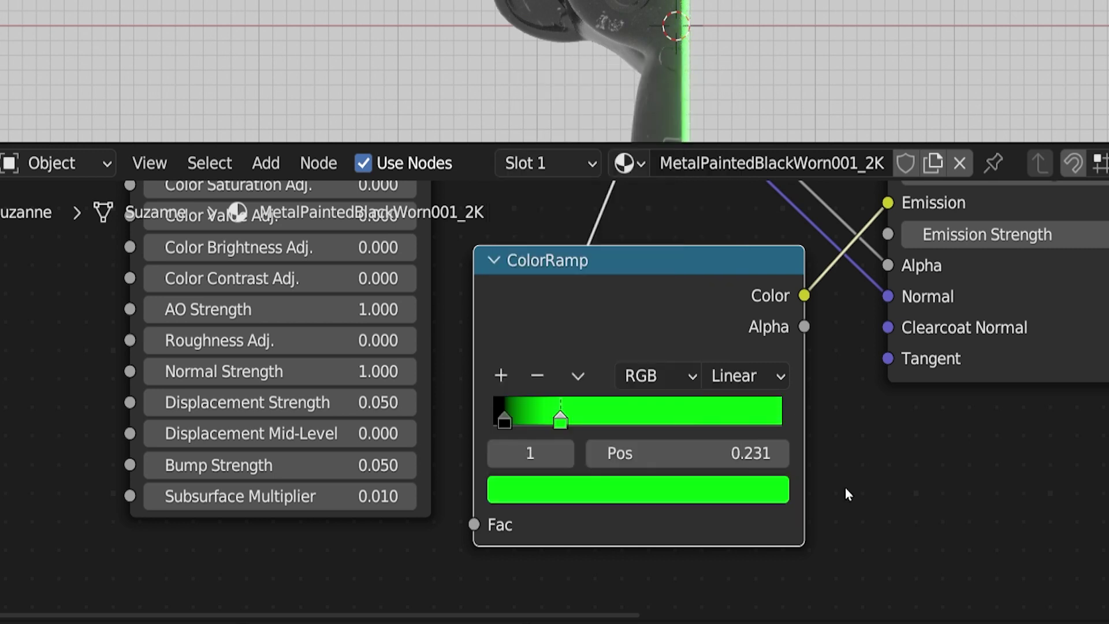
Step: Set the Emission Strength to 40
click(847, 493)
middle_drag(1048, 366, 951, 412)
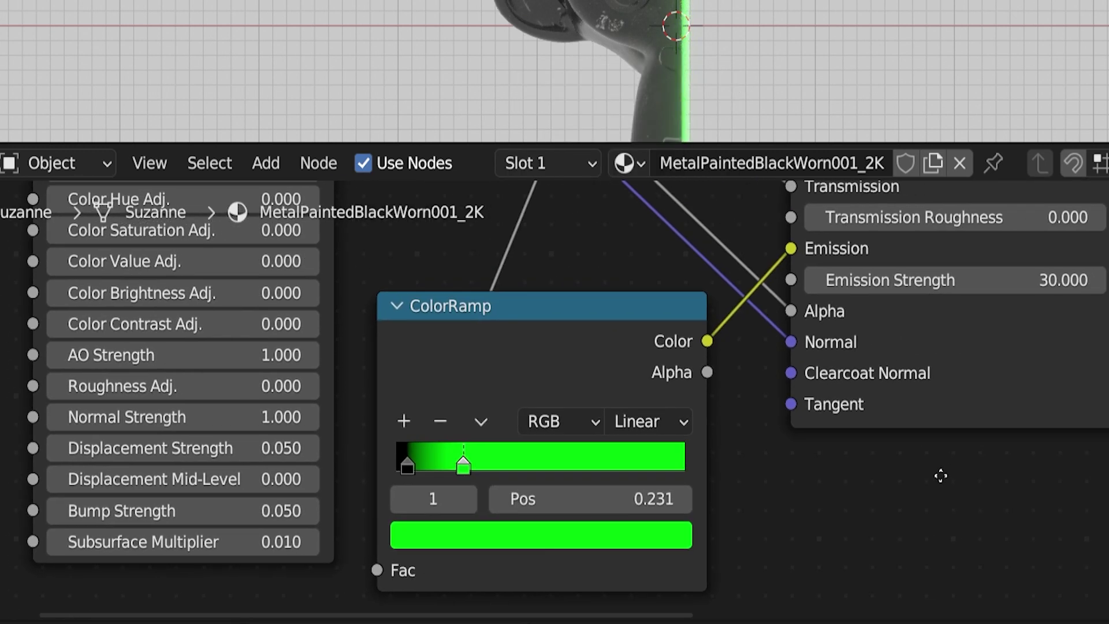
click(981, 282)
text(40)
key(Return)
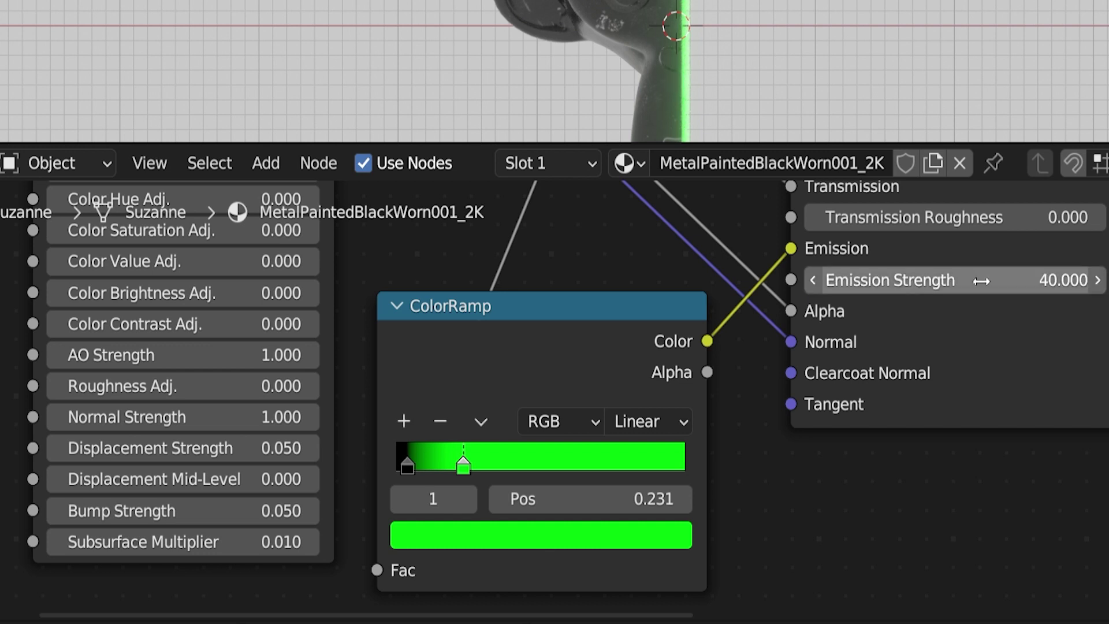
scroll(976, 308, down, 6)
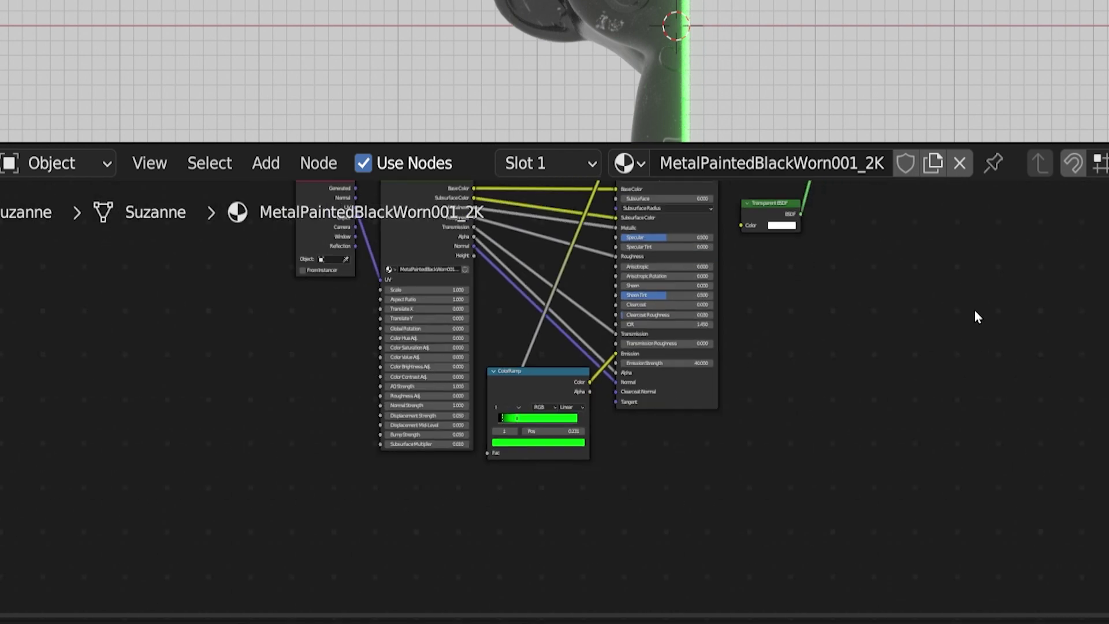
Step: Set the Mapping node's Location X to 0.12 m to shift the gradient
middle_drag(782, 280, 871, 540)
scroll(866, 498, up, 3)
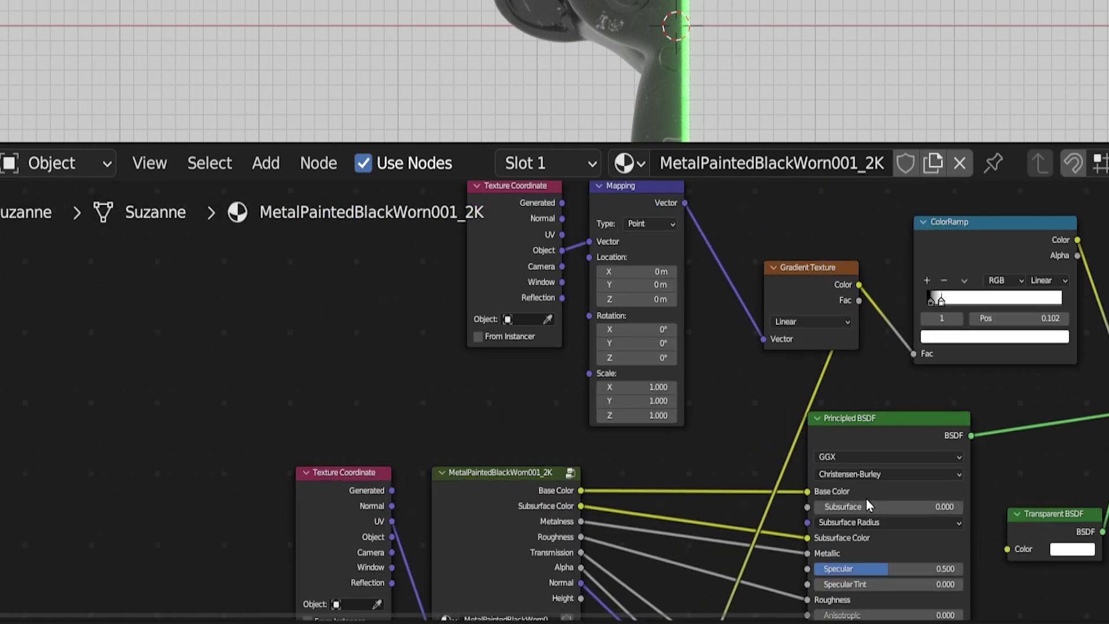
middle_drag(793, 491, 792, 504)
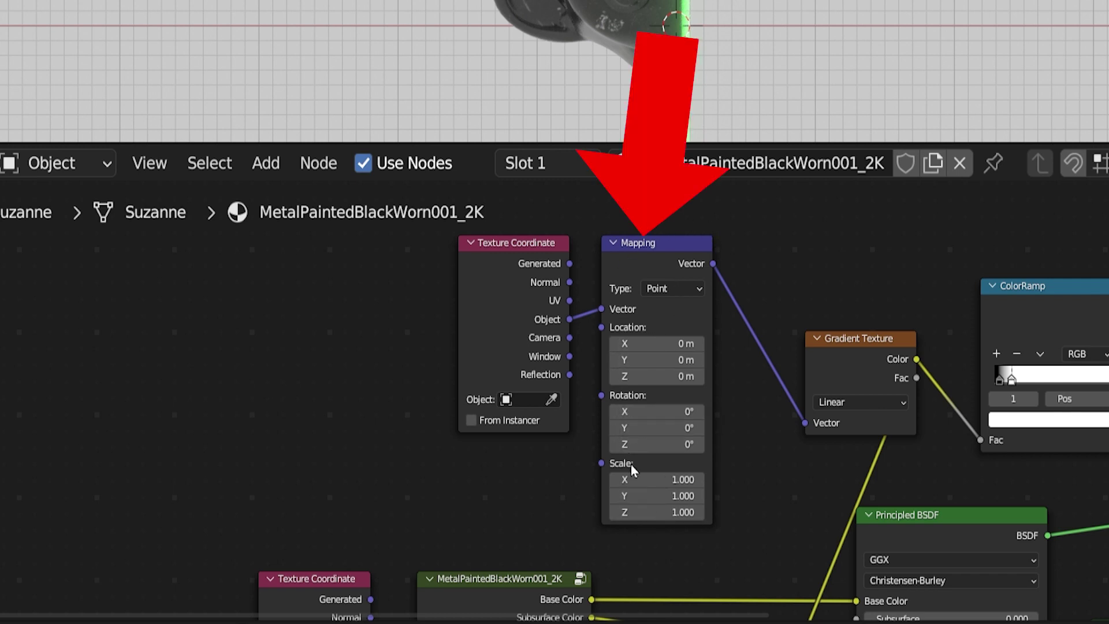
mouse_move(676, 343)
mouse_down()
mouse_move(711, 343)
mouse_move(655, 343)
mouse_up()
click(654, 343)
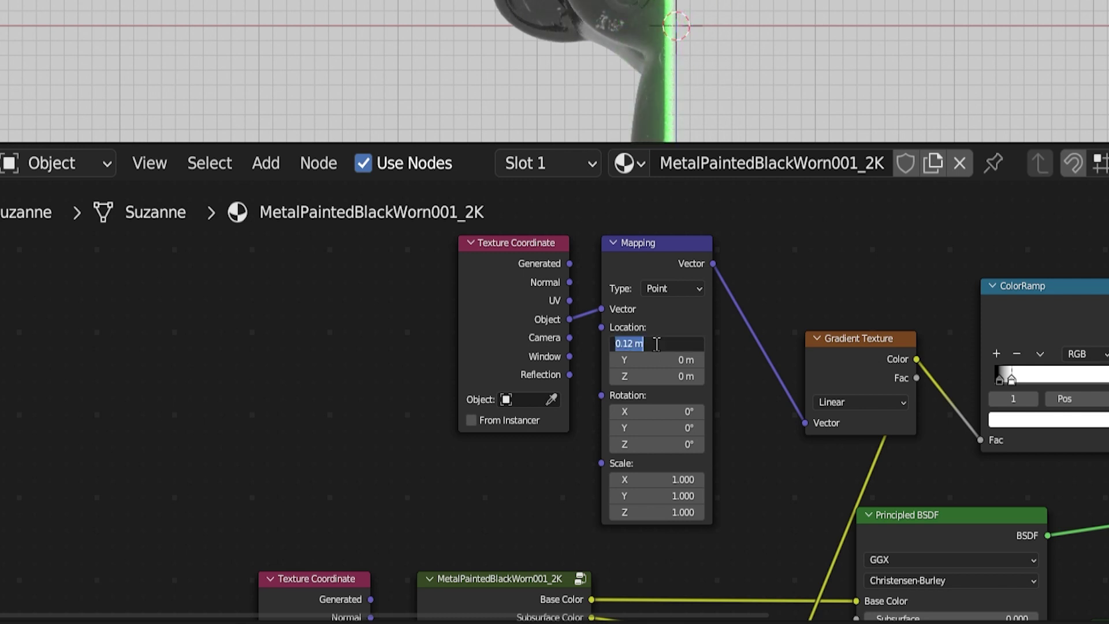
click(745, 373)
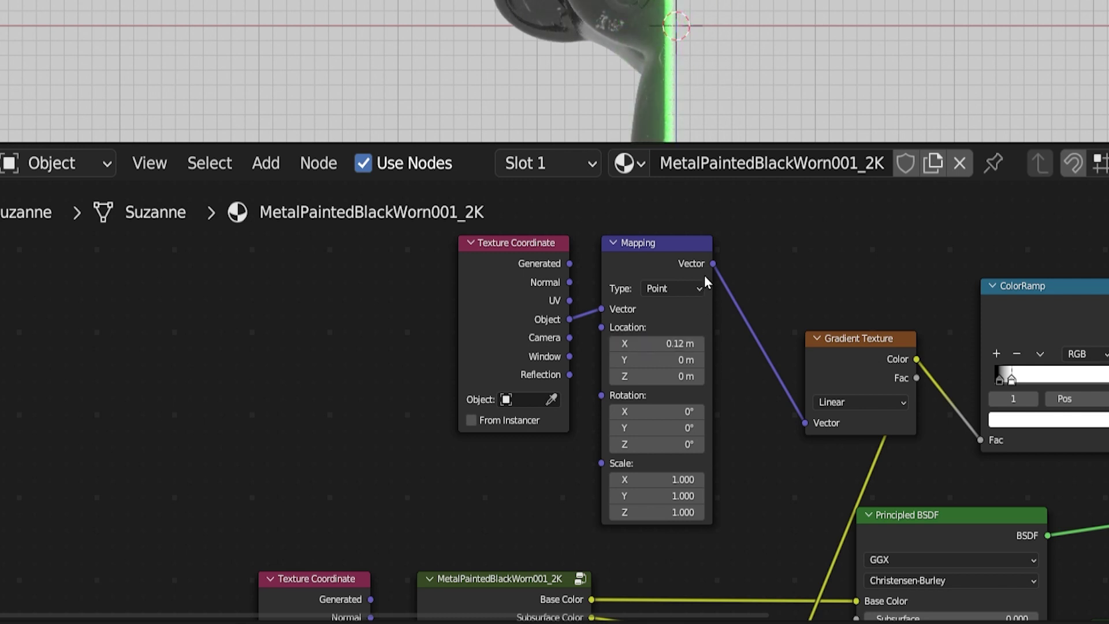
Step: Inspect the Gradient Texture, dissolve ColorRamp and green emission ColorRamp nodes
click(855, 368)
middle_drag(855, 367, 595, 338)
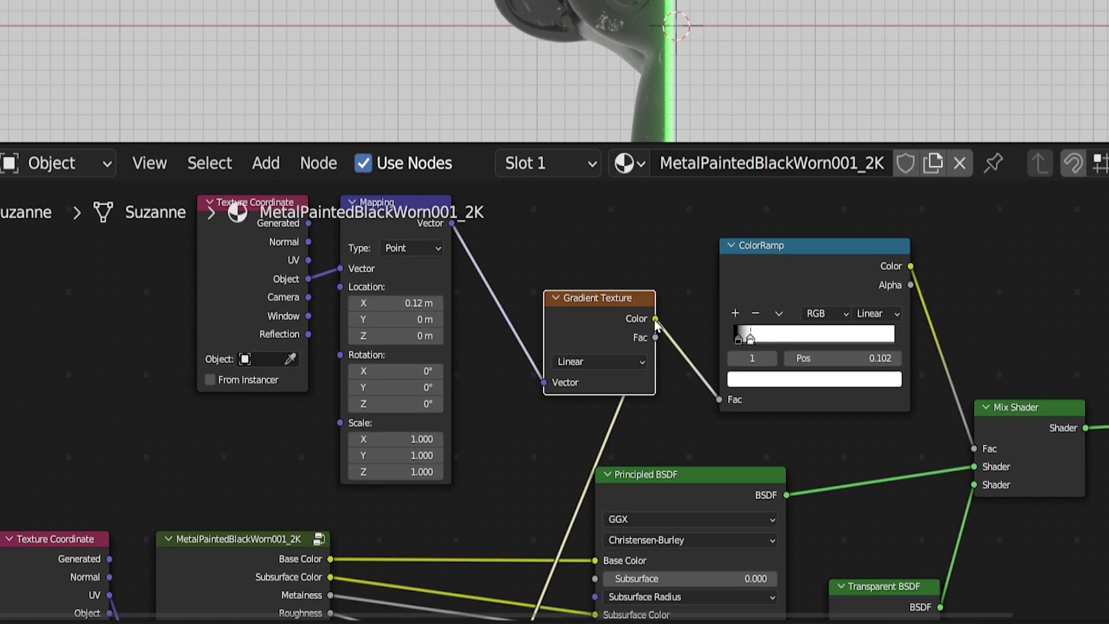
click(783, 285)
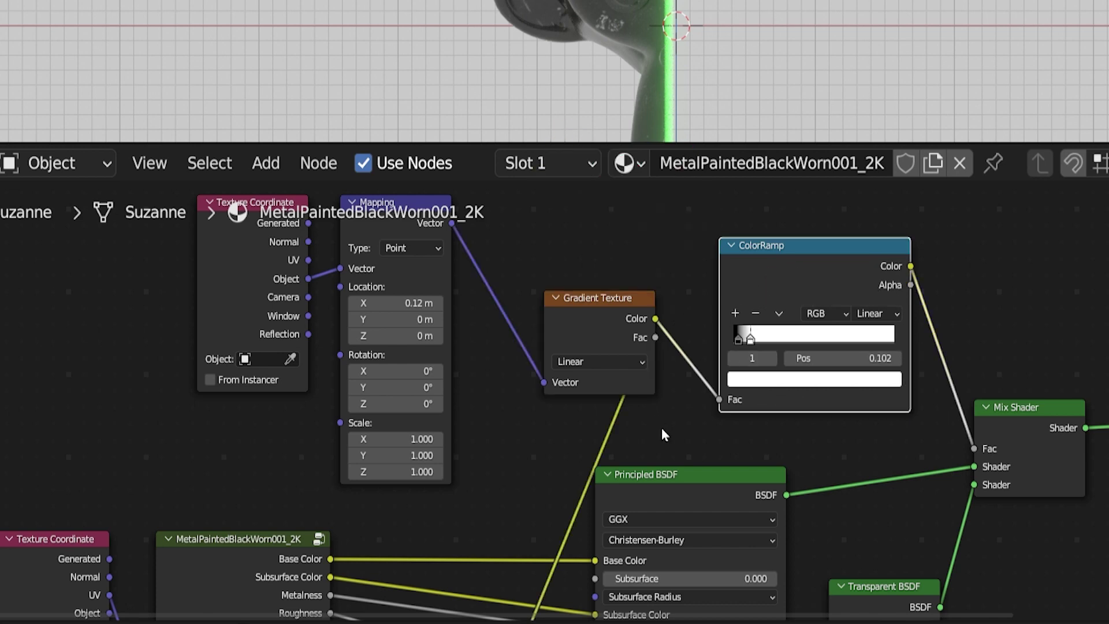
middle_drag(663, 435, 732, 290)
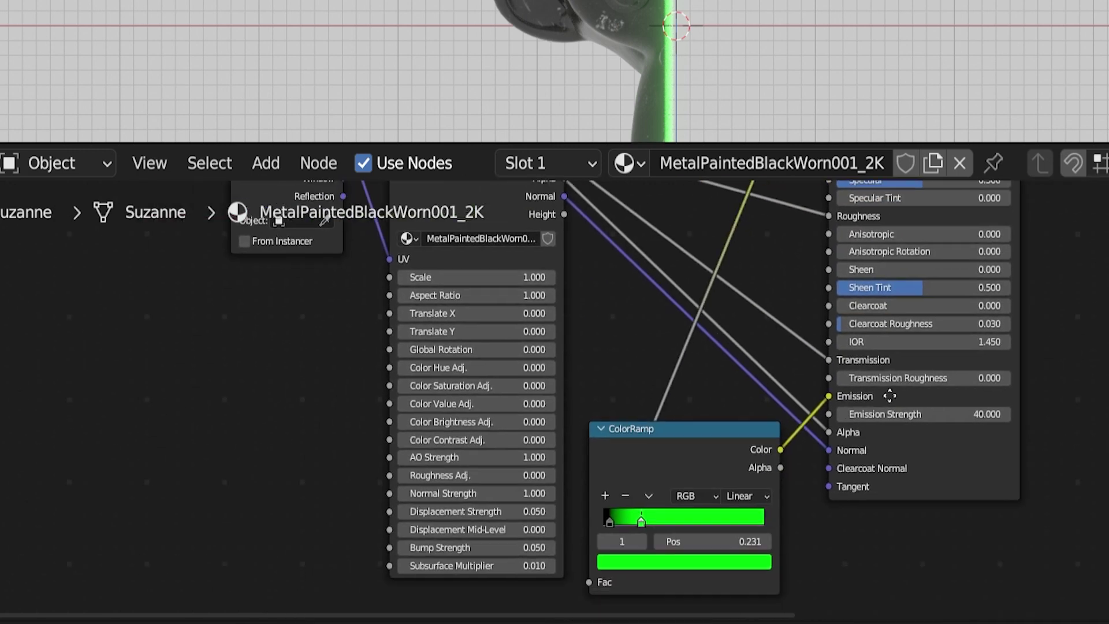
middle_drag(721, 453, 763, 322)
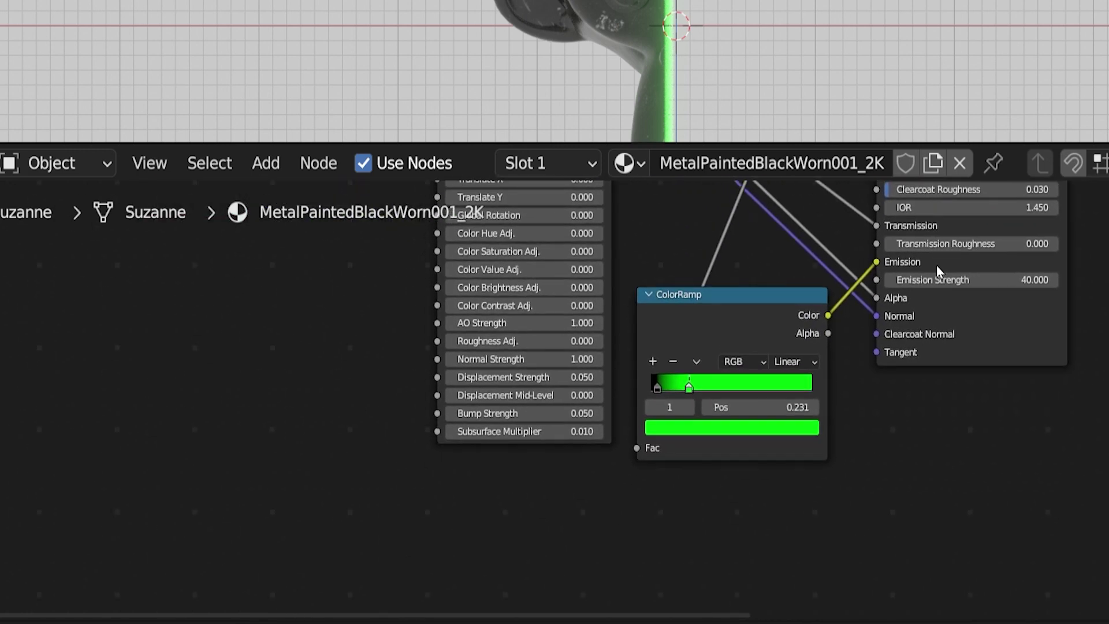
click(763, 321)
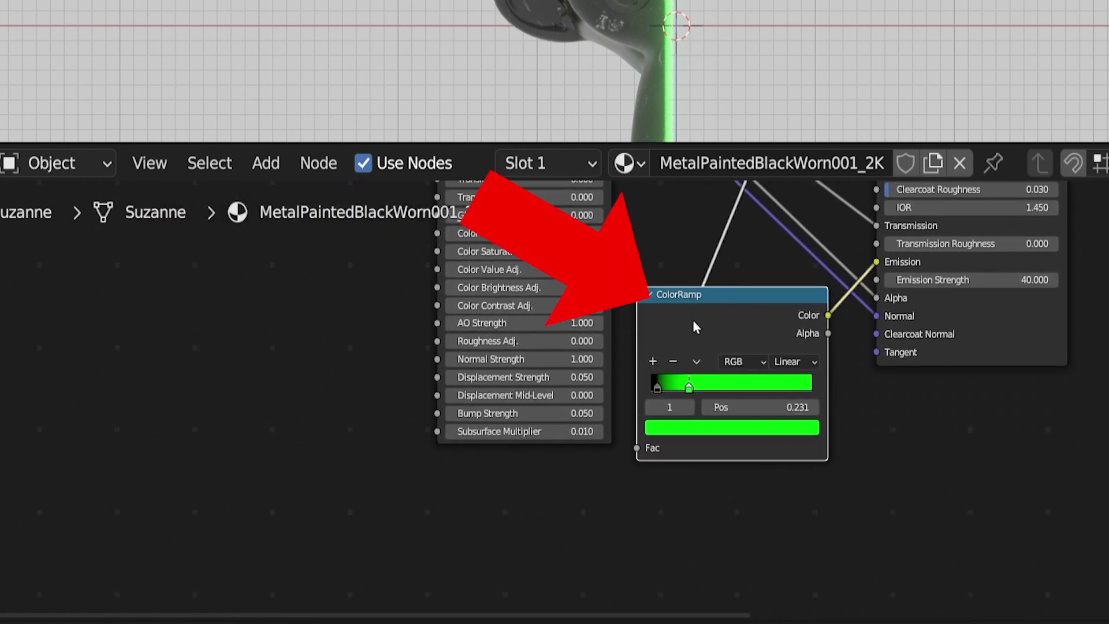
middle_drag(751, 404, 750, 422)
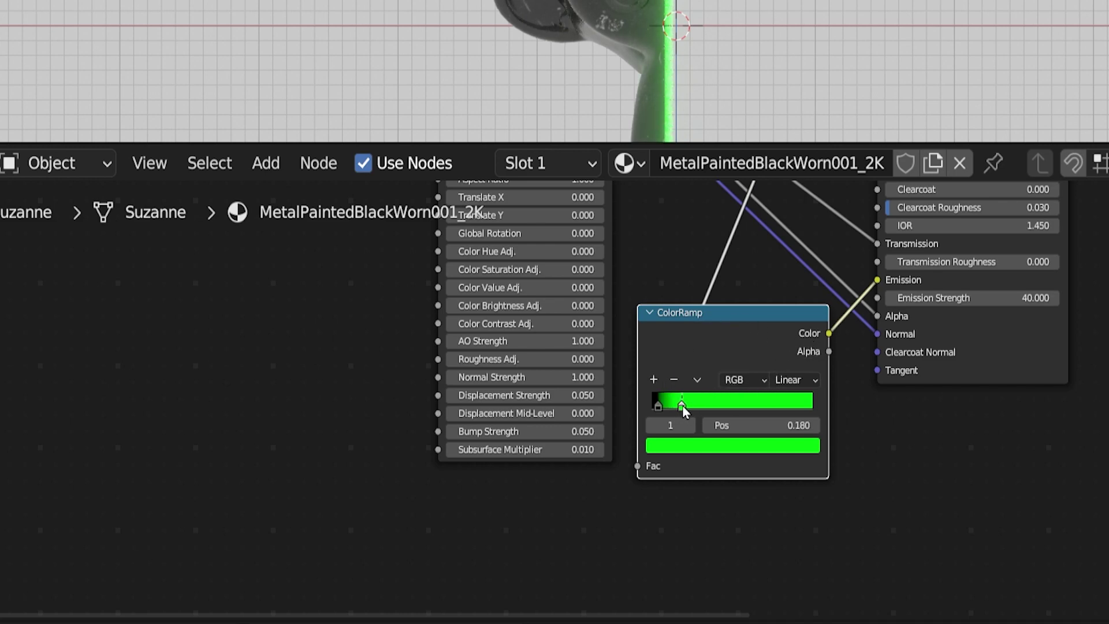
scroll(936, 223, down, 2)
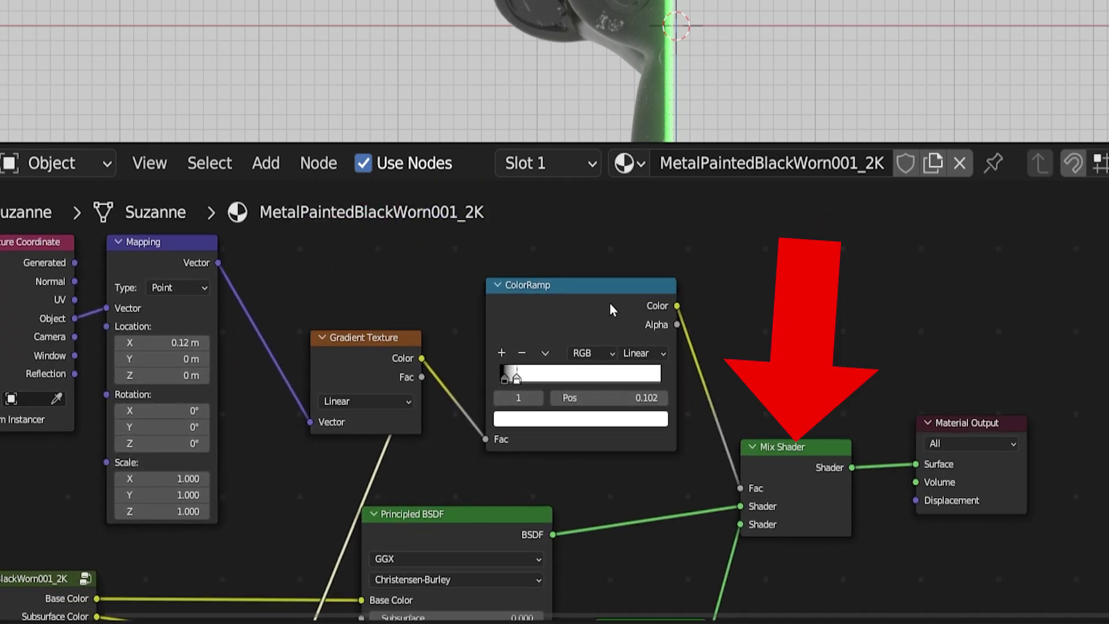
Step: Review the Mix Shader, Principled BSDF and Transparent BSDF nodes
click(607, 283)
click(776, 442)
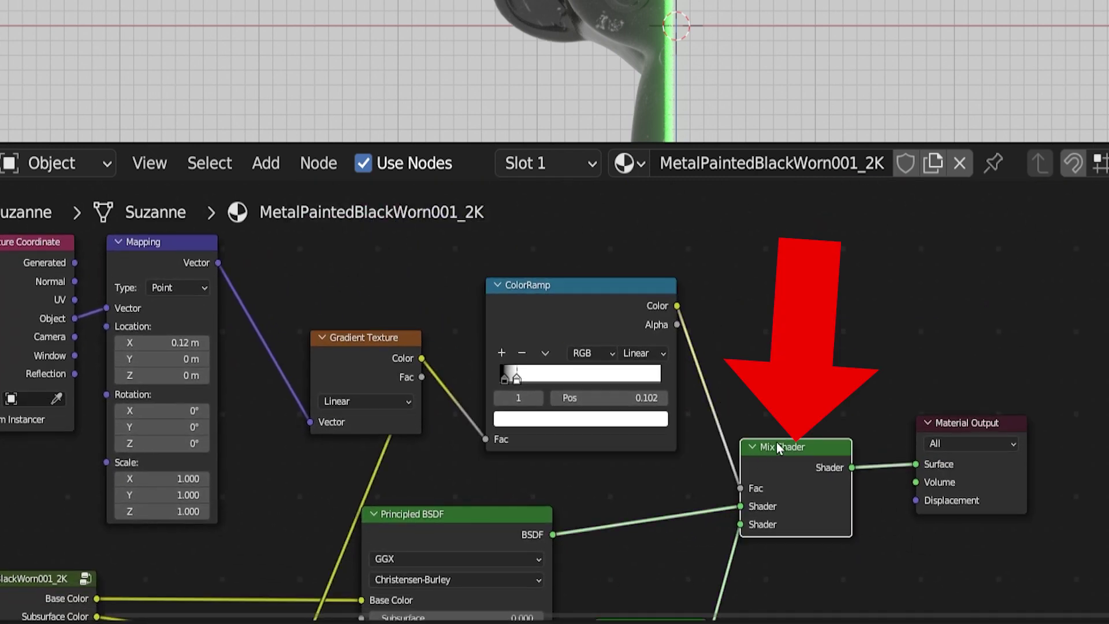
middle_drag(833, 518, 857, 317)
click(540, 310)
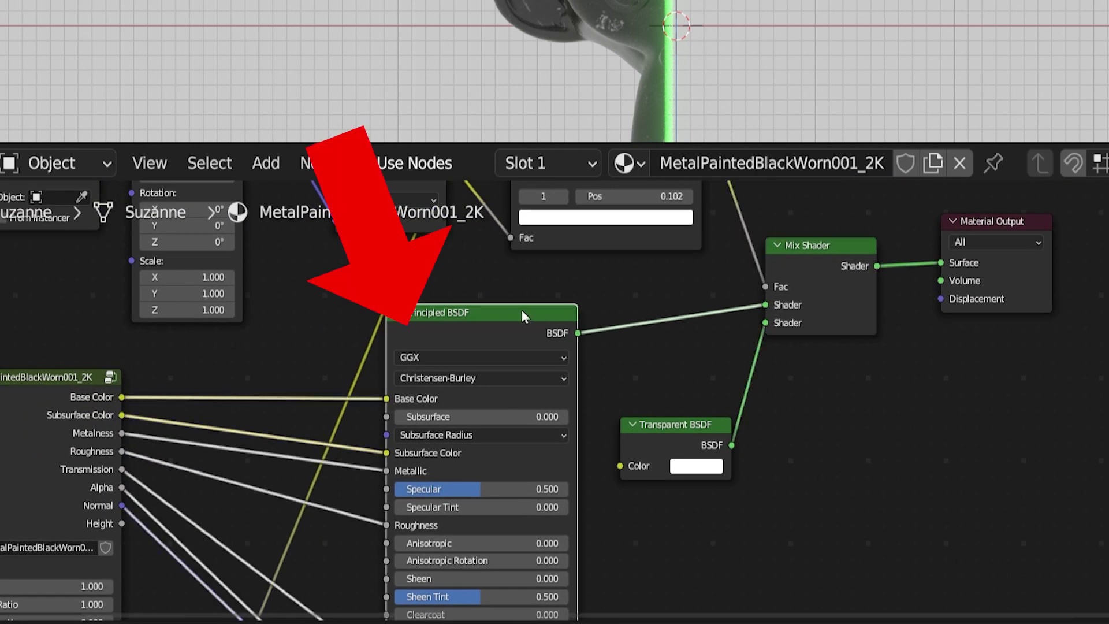
click(685, 426)
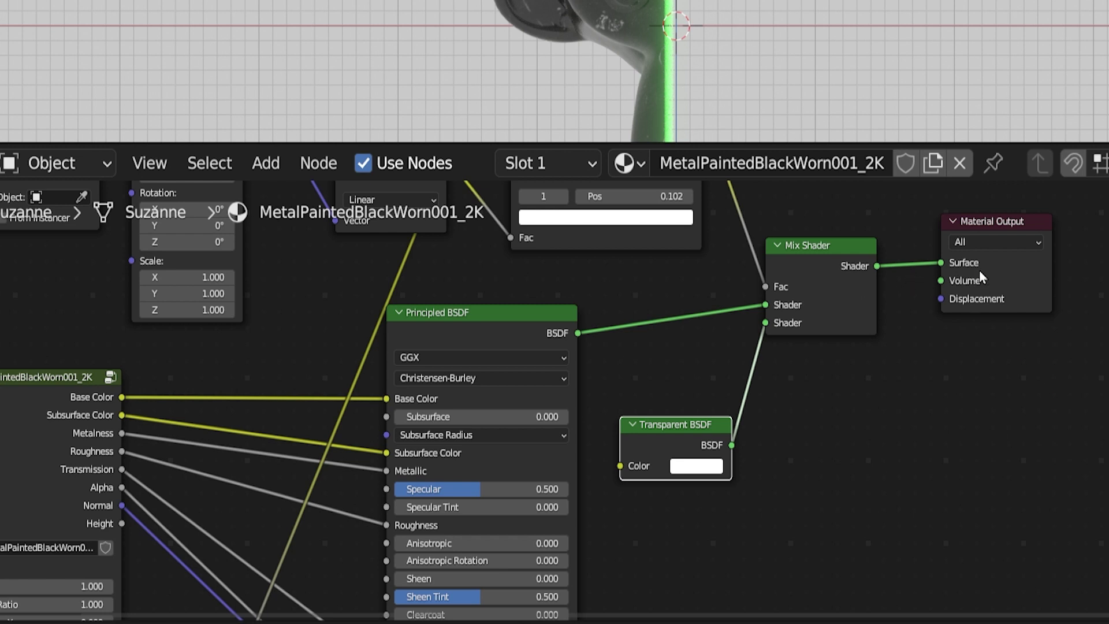
scroll(973, 280, down, 2)
scroll(972, 277, down, 1)
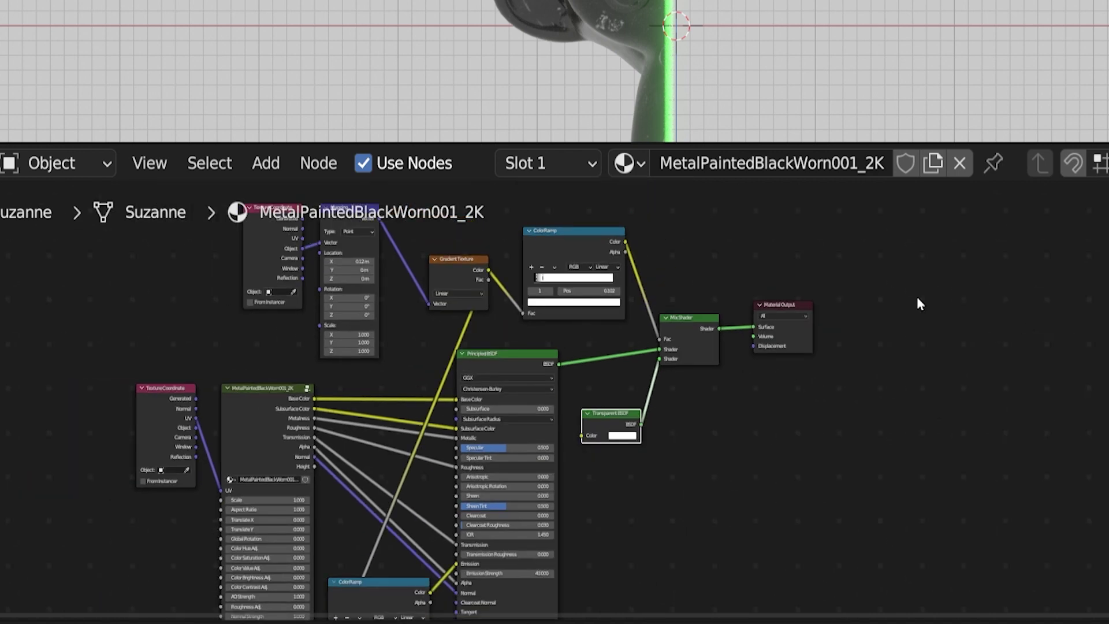
Step: Enlarge the node editor and move the Texture Coordinate node left to make room
middle_drag(685, 328, 937, 384)
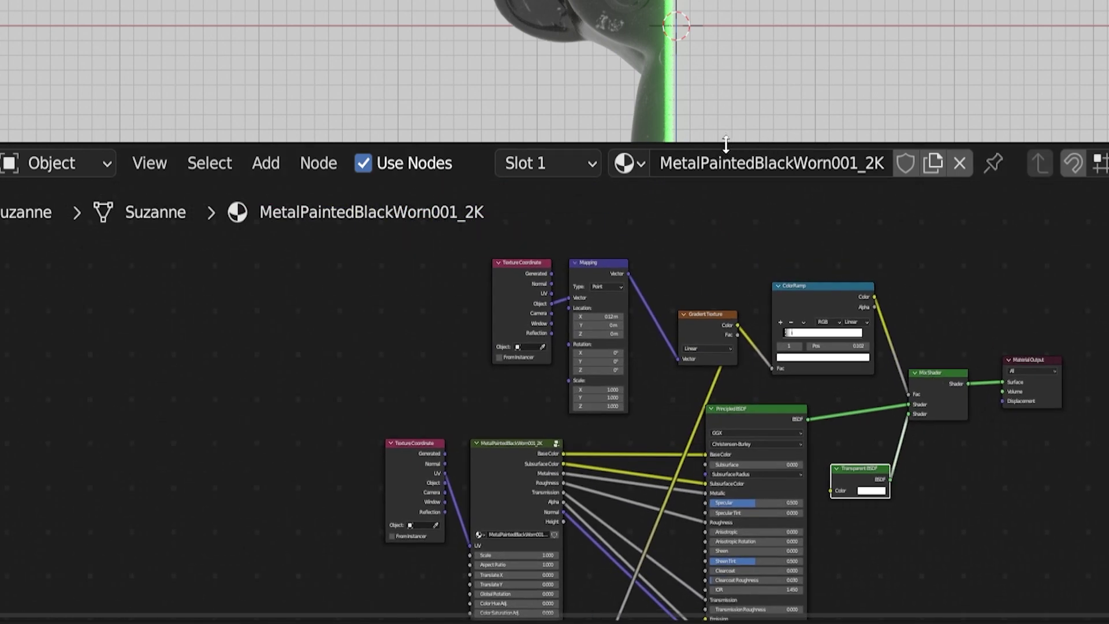
drag(726, 144, 726, 264)
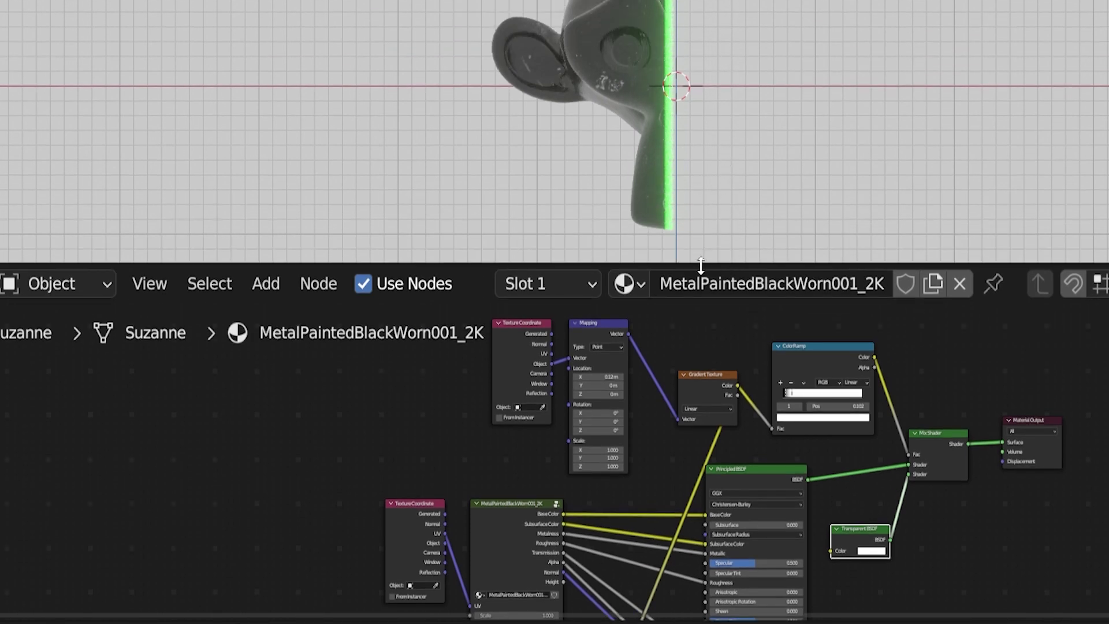
drag(700, 263, 701, 133)
scroll(565, 279, up, 2)
scroll(564, 275, up, 3)
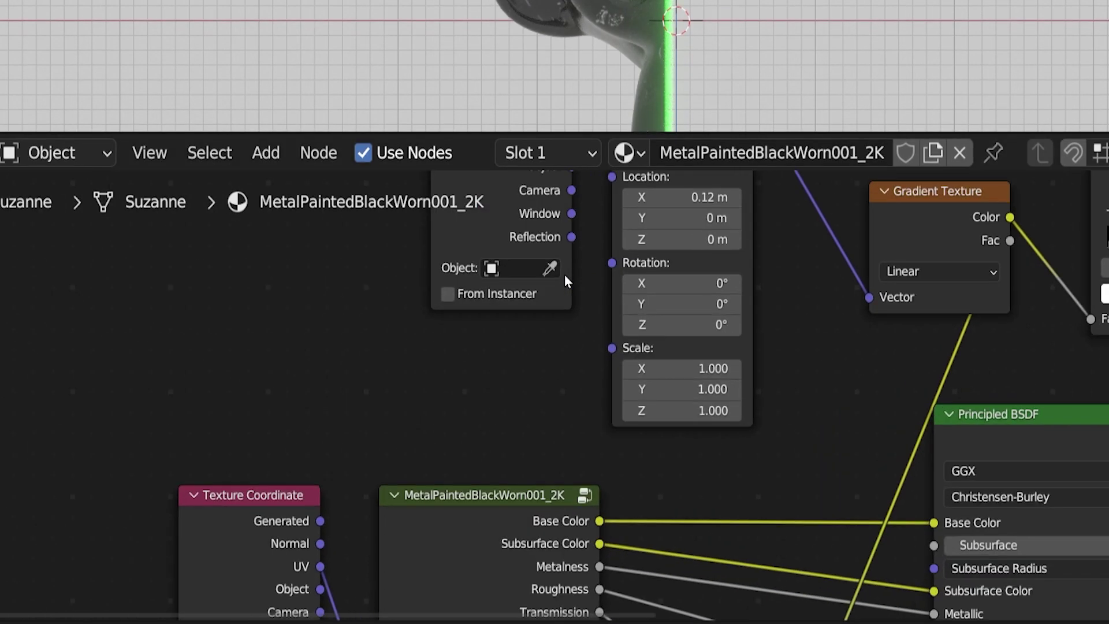
middle_drag(564, 275, 571, 418)
click(514, 248)
drag(514, 249, 203, 262)
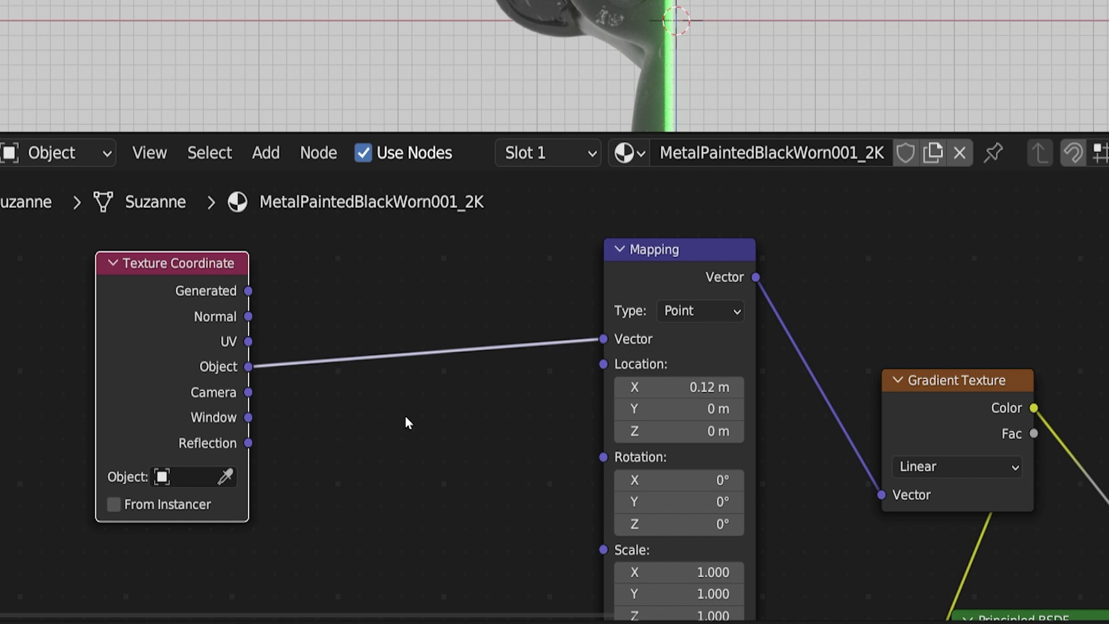
Step: Add a Noise Texture node onto the Object-to-Mapping link
key(shift+a)
click(444, 266)
text(noise)
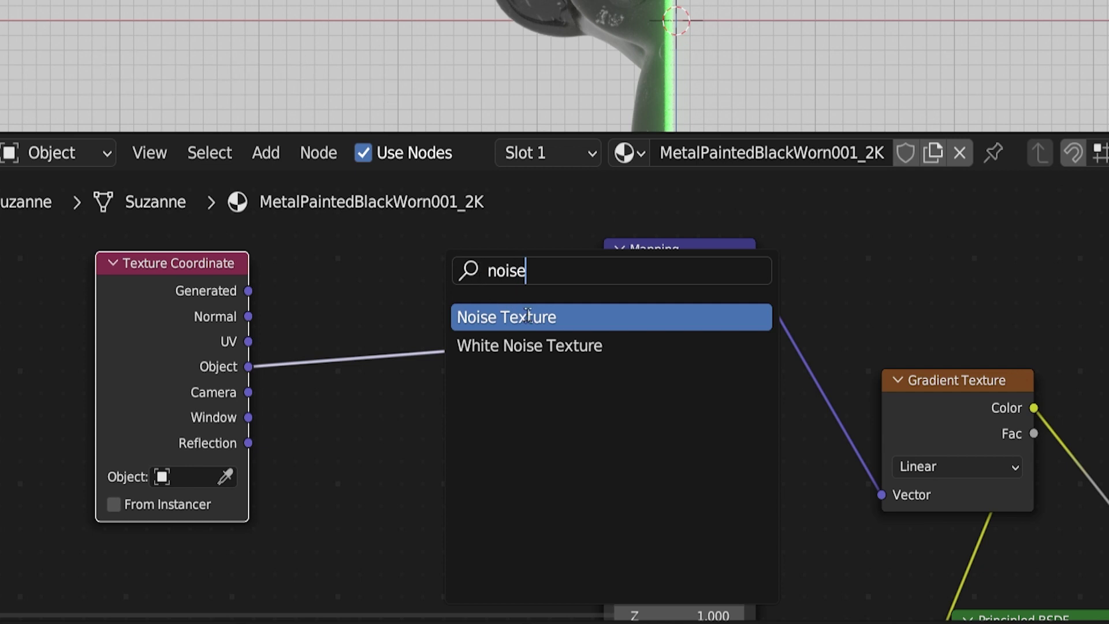
click(523, 316)
click(432, 322)
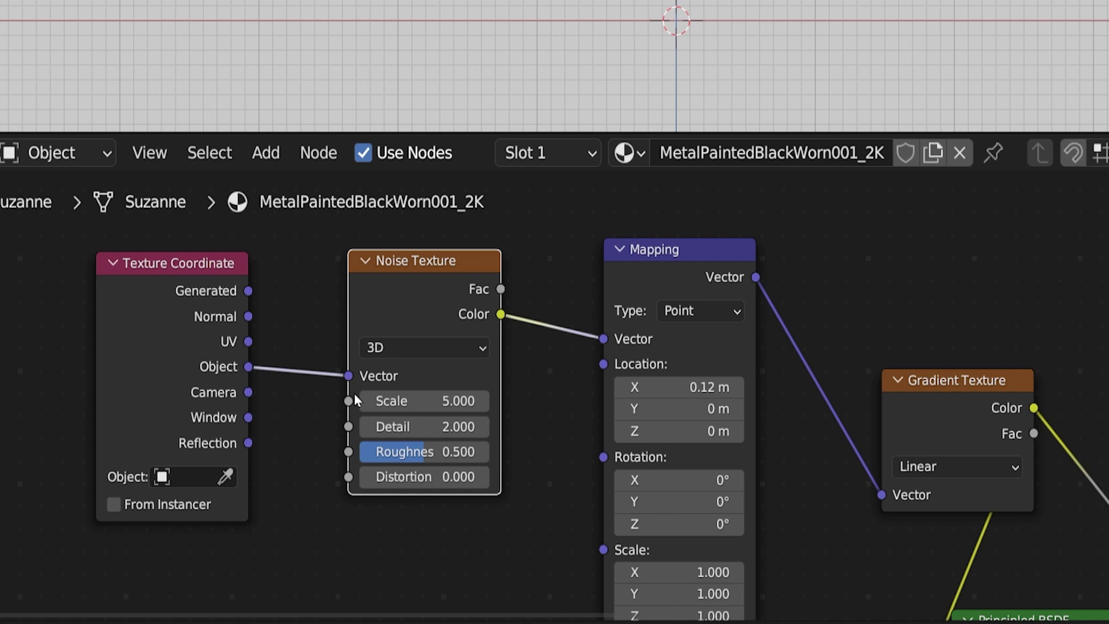
Step: Add a Mix node onto the noise-to-Mapping link
key(shift+a)
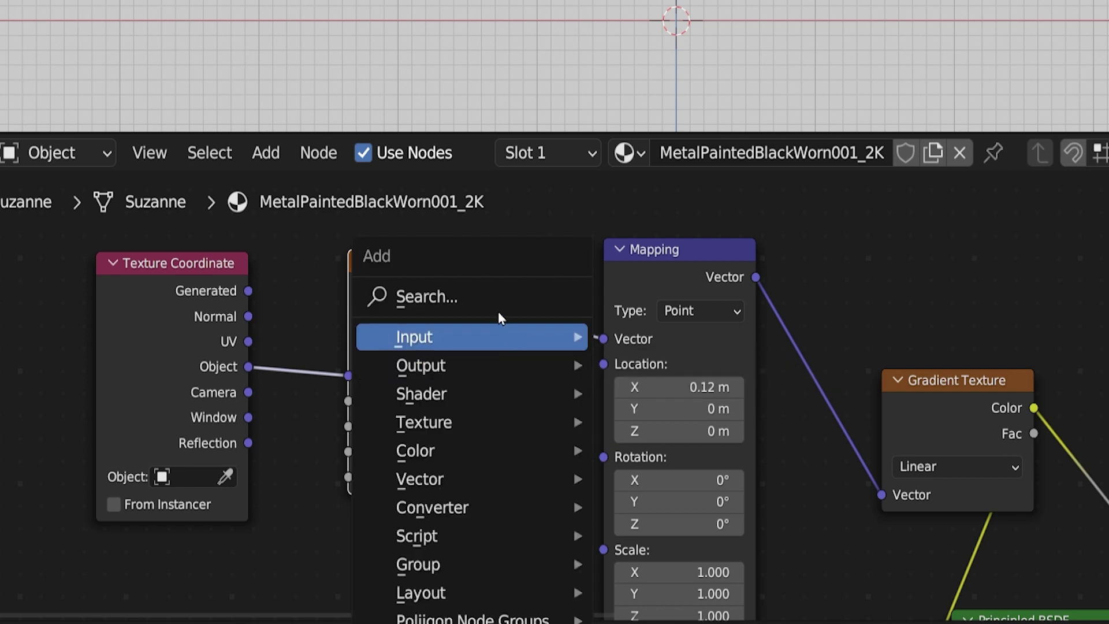
click(488, 292)
text(mix)
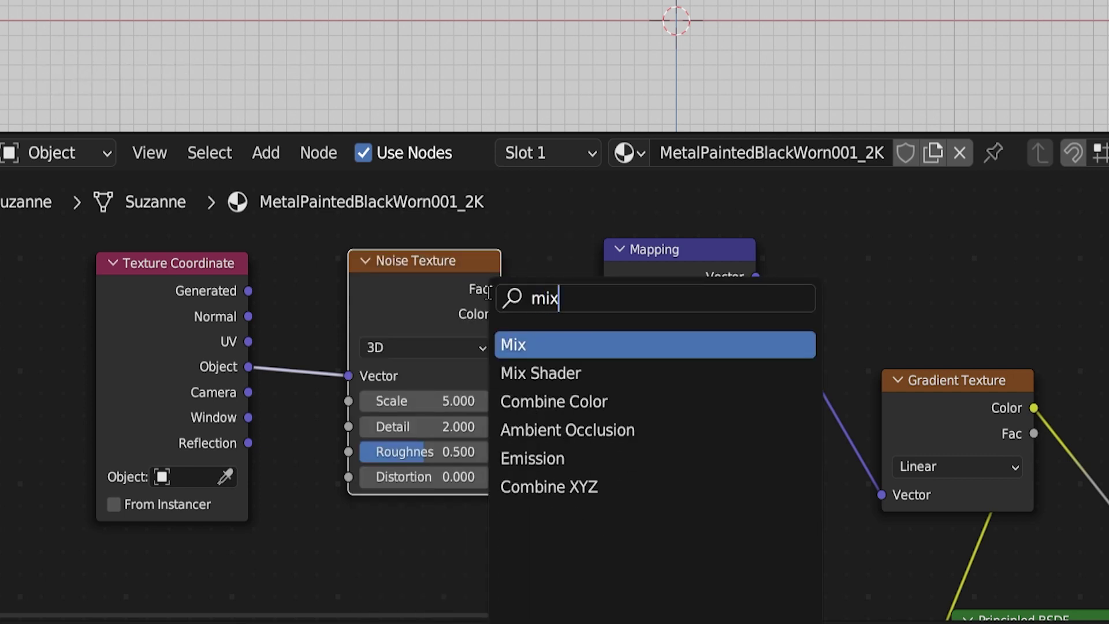
click(609, 344)
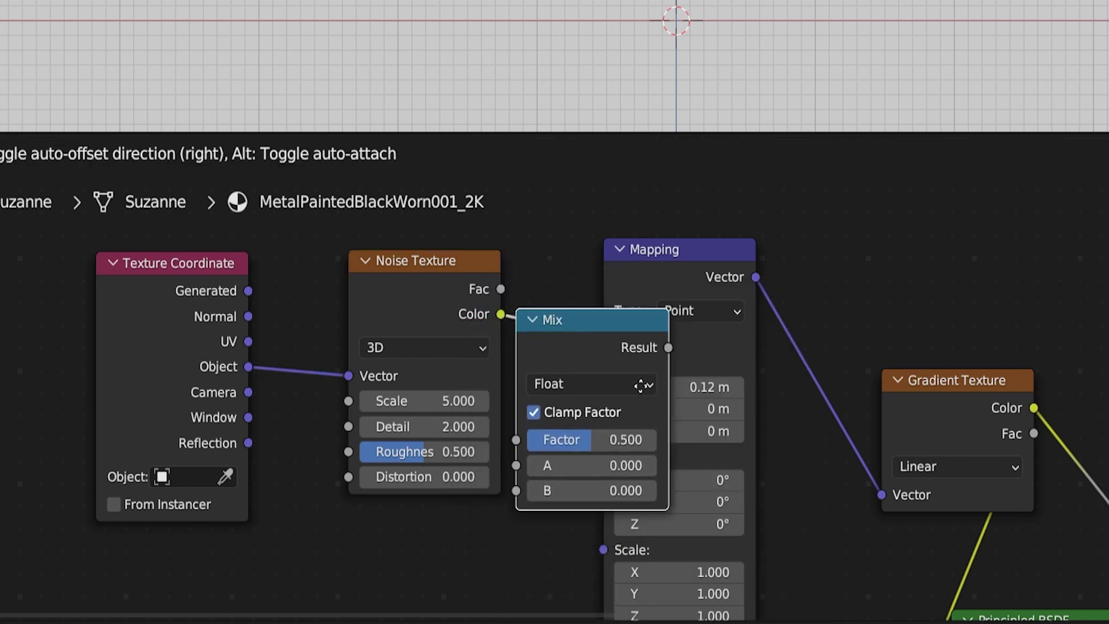
click(646, 337)
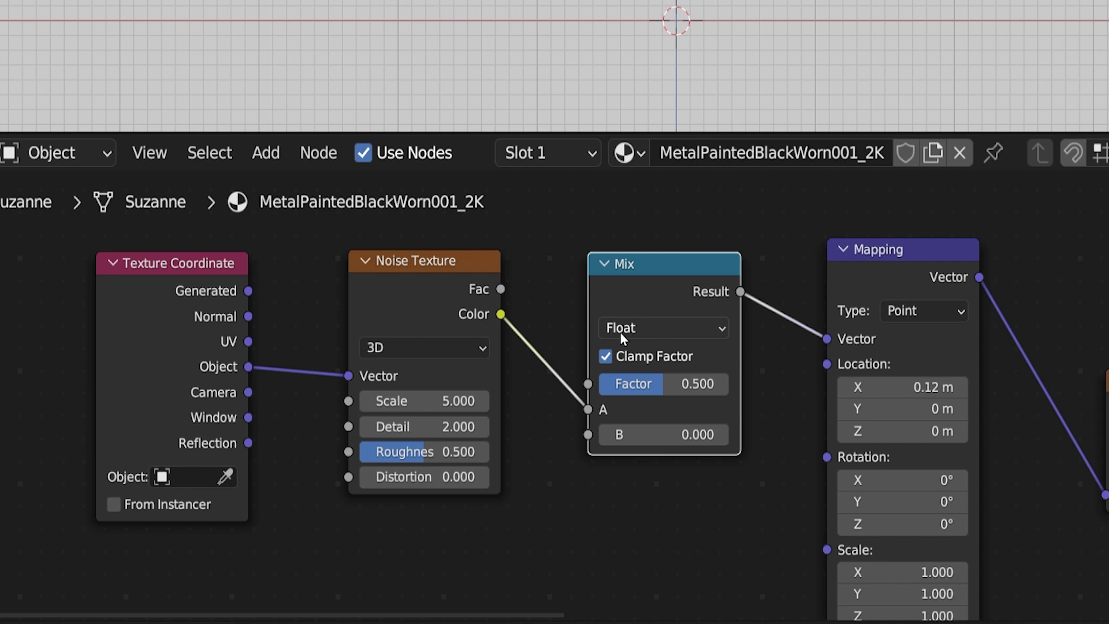
Step: Switch the Mix node to Color, link Result to Mapping Vector and Noise Color to A
click(676, 330)
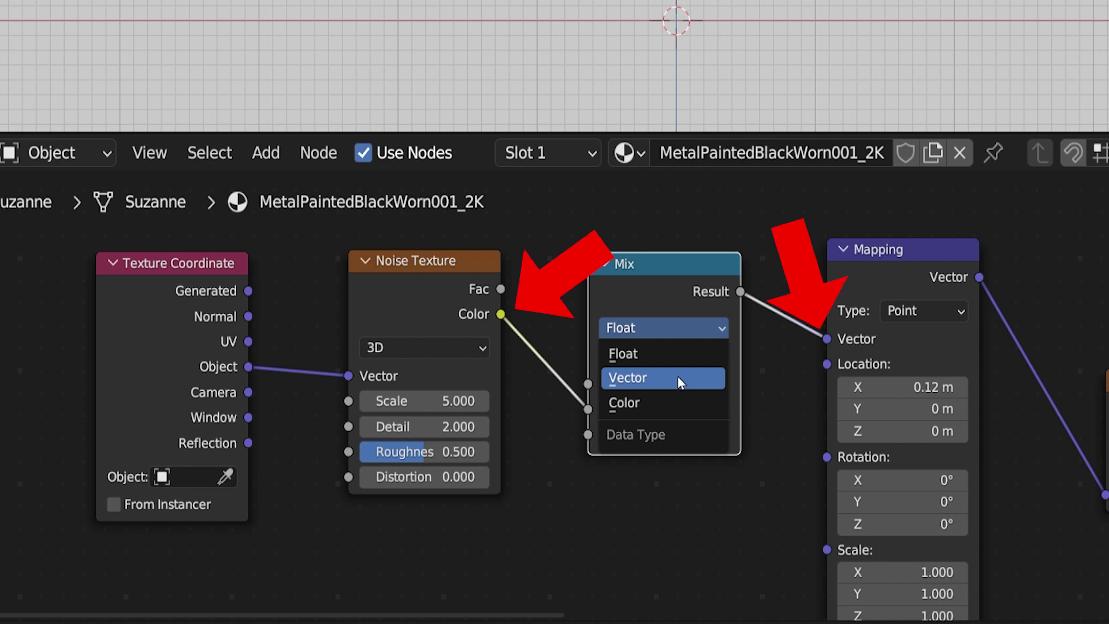
click(664, 403)
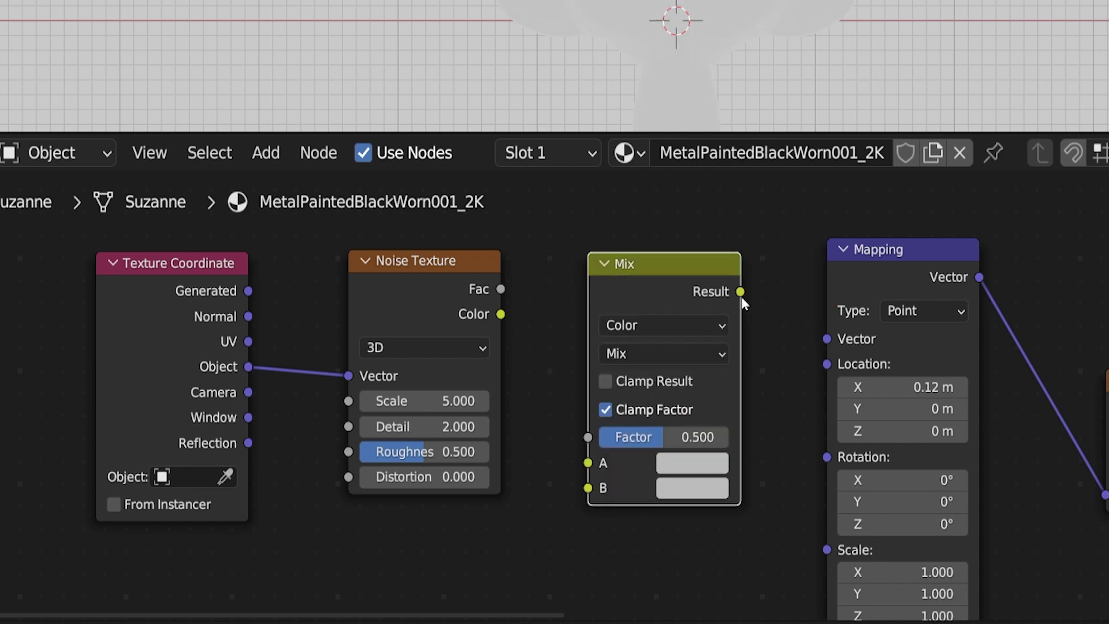
drag(741, 295, 825, 341)
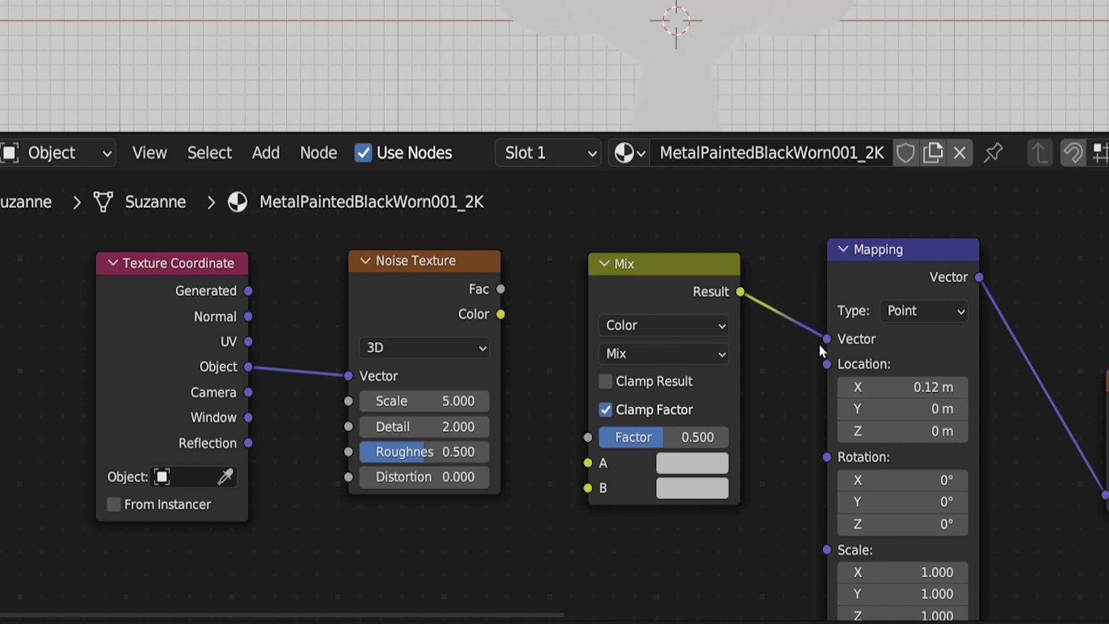
drag(501, 314, 584, 468)
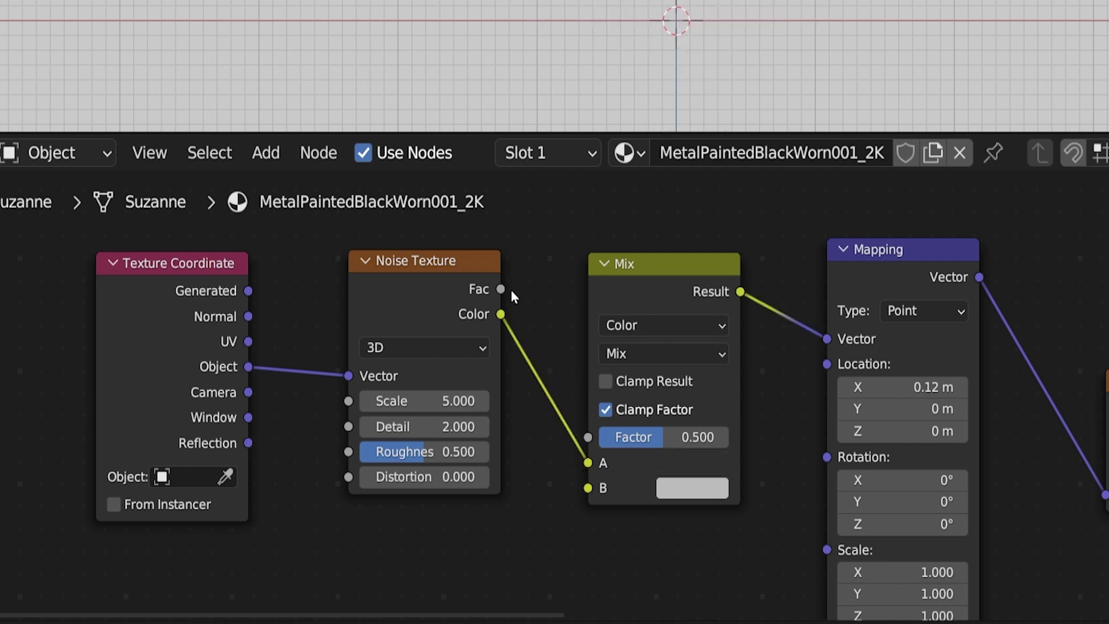
Step: Link Texture Coordinate Object into Mix B and settle the Factor at 0.632
drag(248, 366, 587, 488)
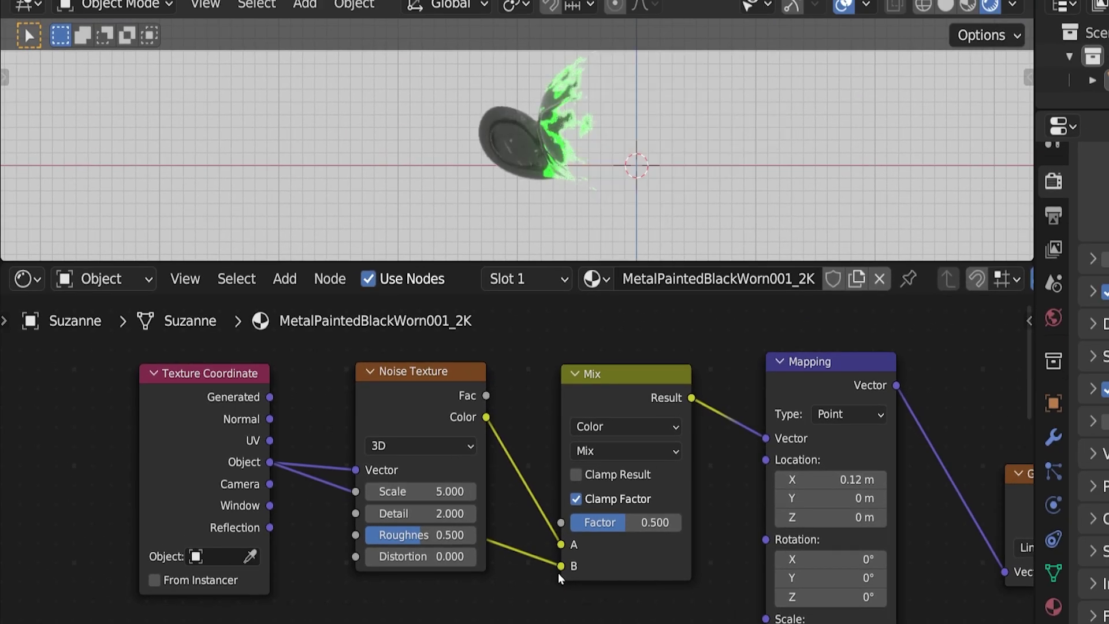
drag(625, 522, 683, 522)
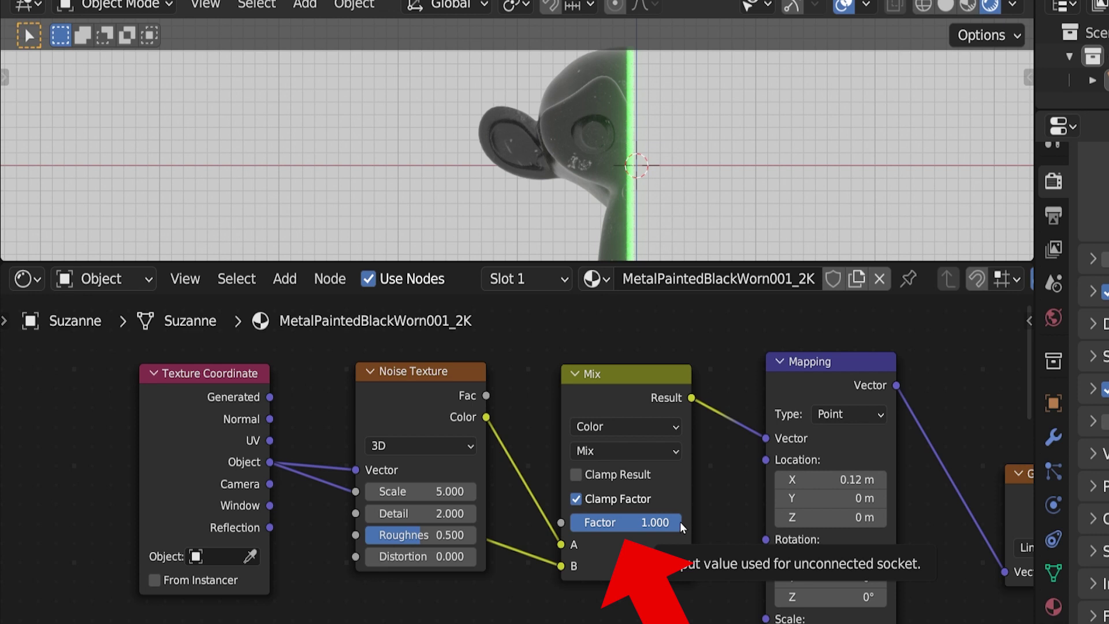
drag(680, 523, 642, 521)
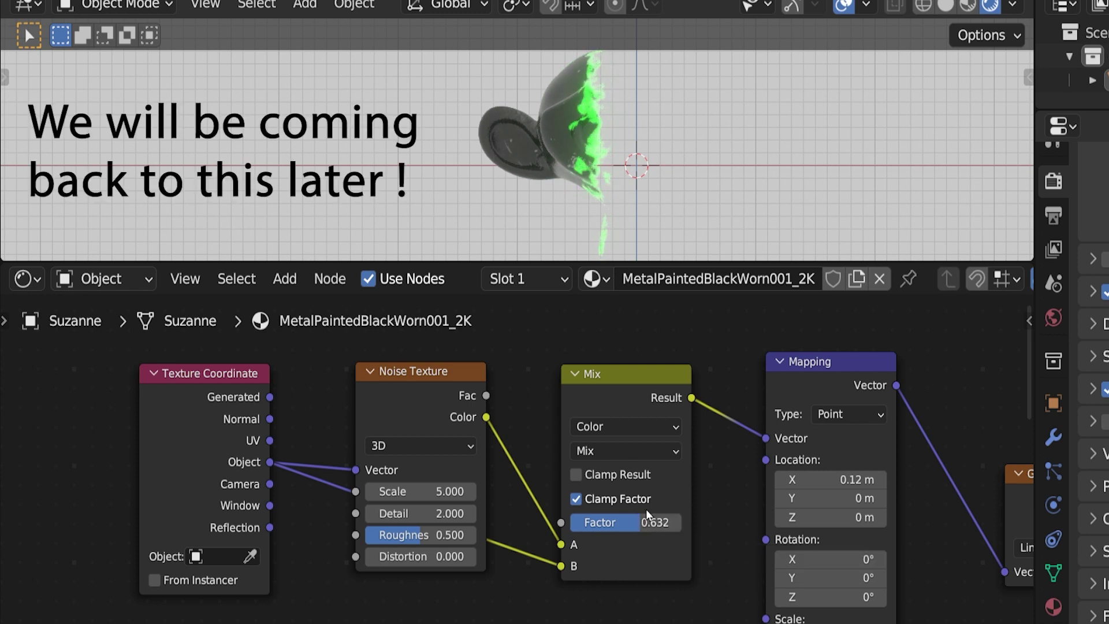
drag(651, 265, 652, 306)
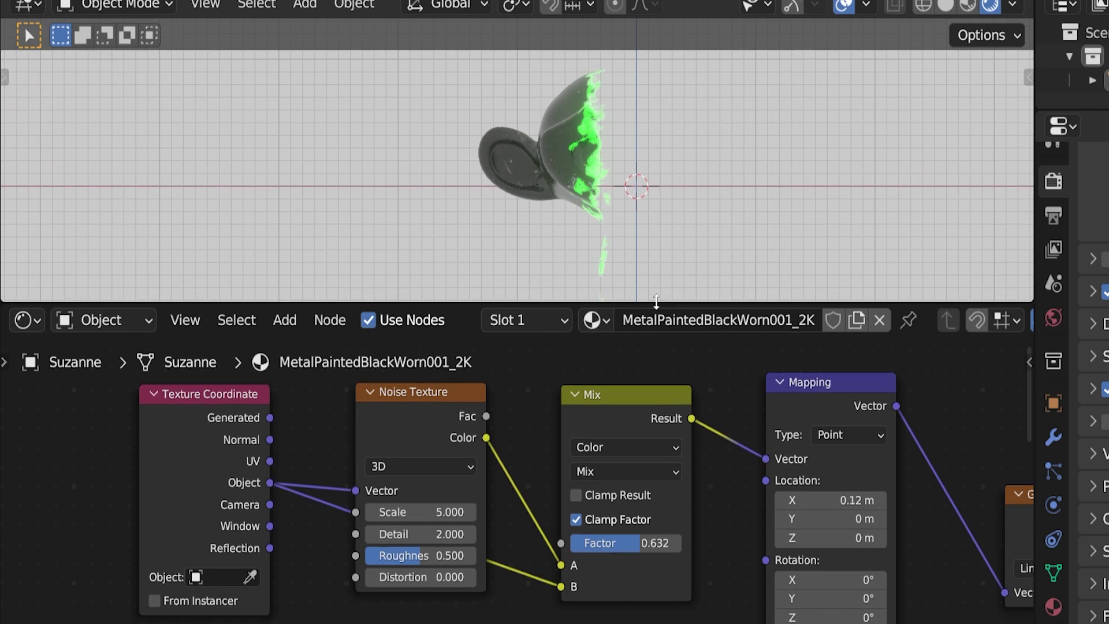
middle_drag(956, 453, 347, 431)
Step: Nudge the ColorRamp white stop left and tweak the noise Scale and Roughness
drag(610, 514, 607, 518)
middle_drag(286, 475, 1013, 511)
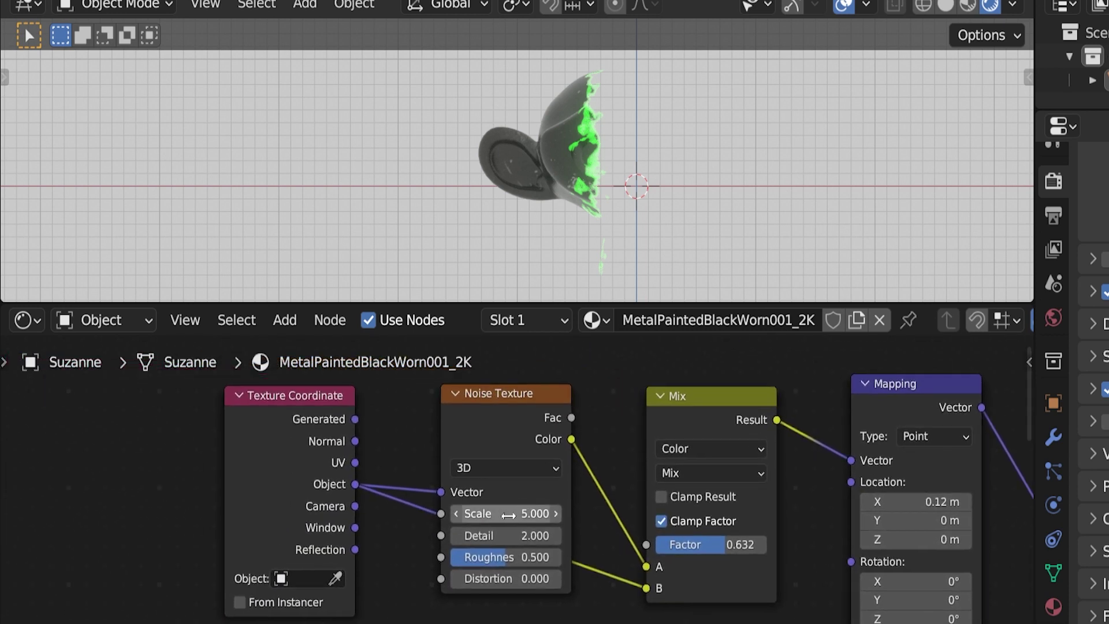
drag(506, 514, 686, 535)
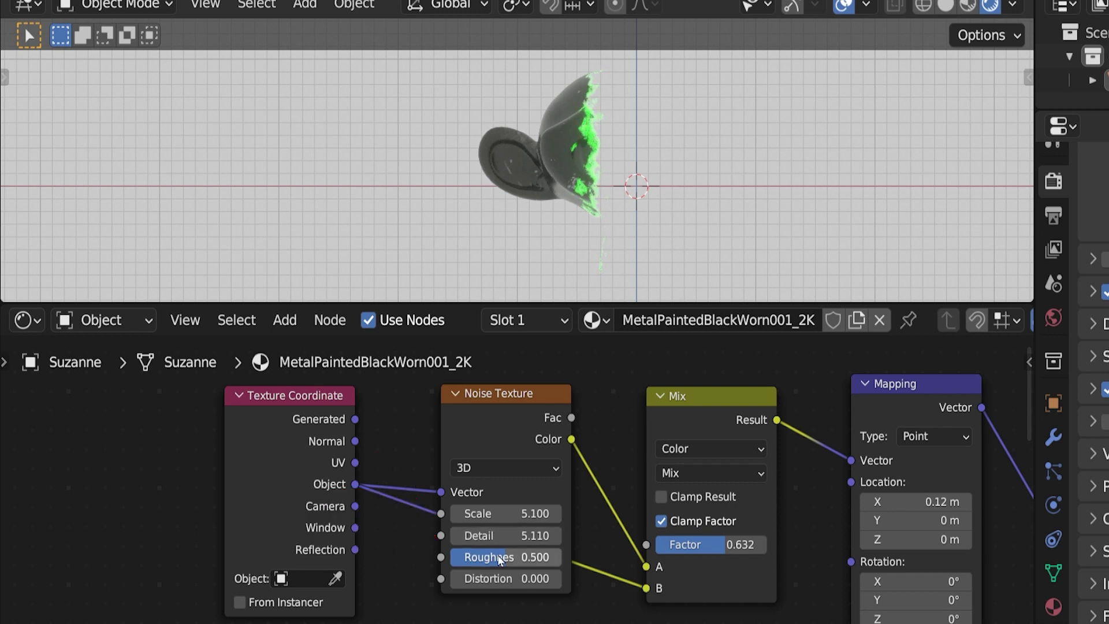
drag(507, 560, 507, 563)
Step: Reset the Noise Texture node to its defaults with Node > Reset Node
click(511, 409)
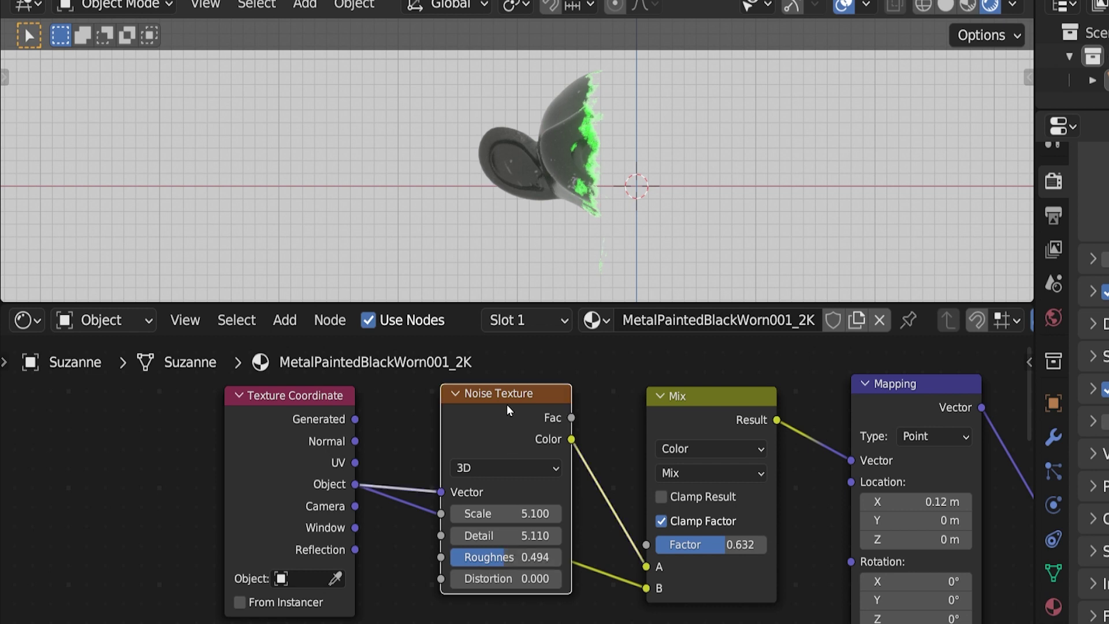
click(329, 320)
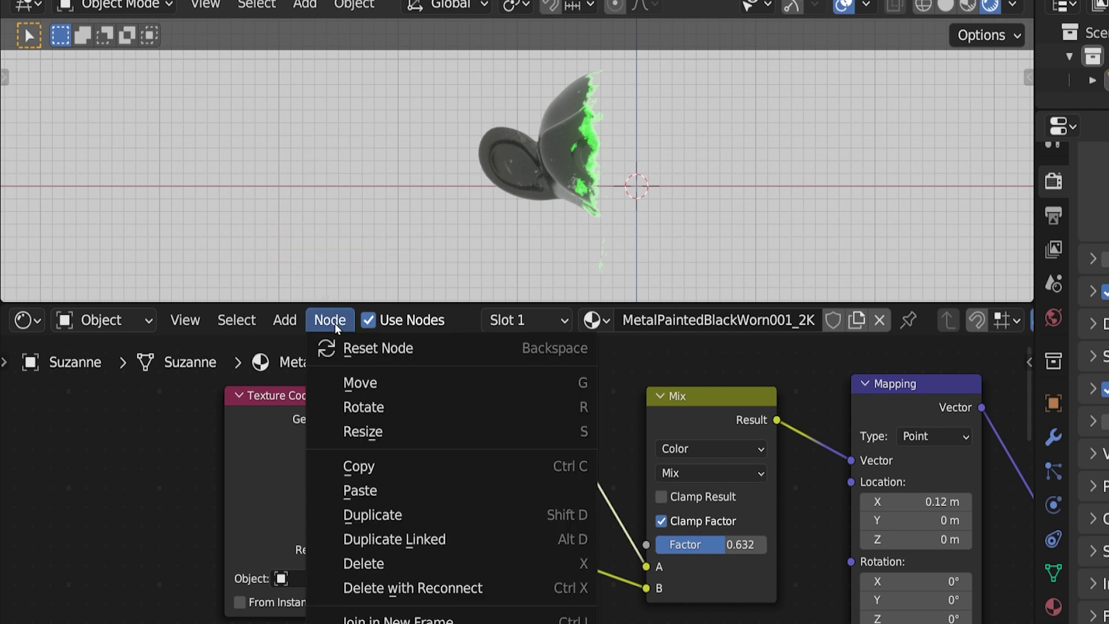
click(414, 350)
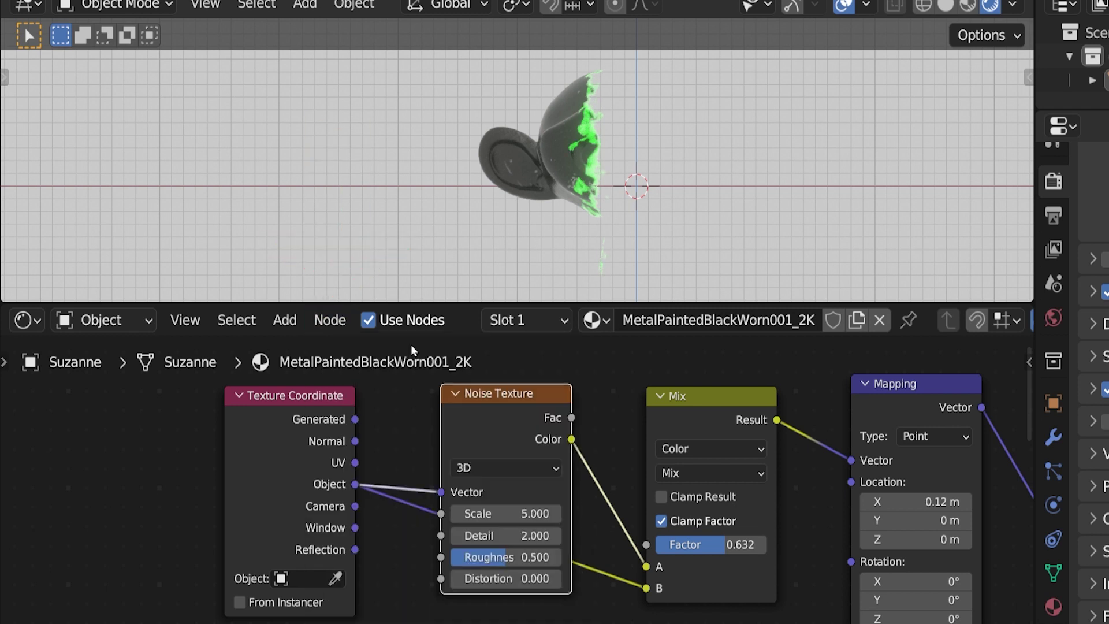
Step: Raise noise Scale to about 5.39 and adjust Mapping Location X and Rotation Y
drag(486, 513, 502, 514)
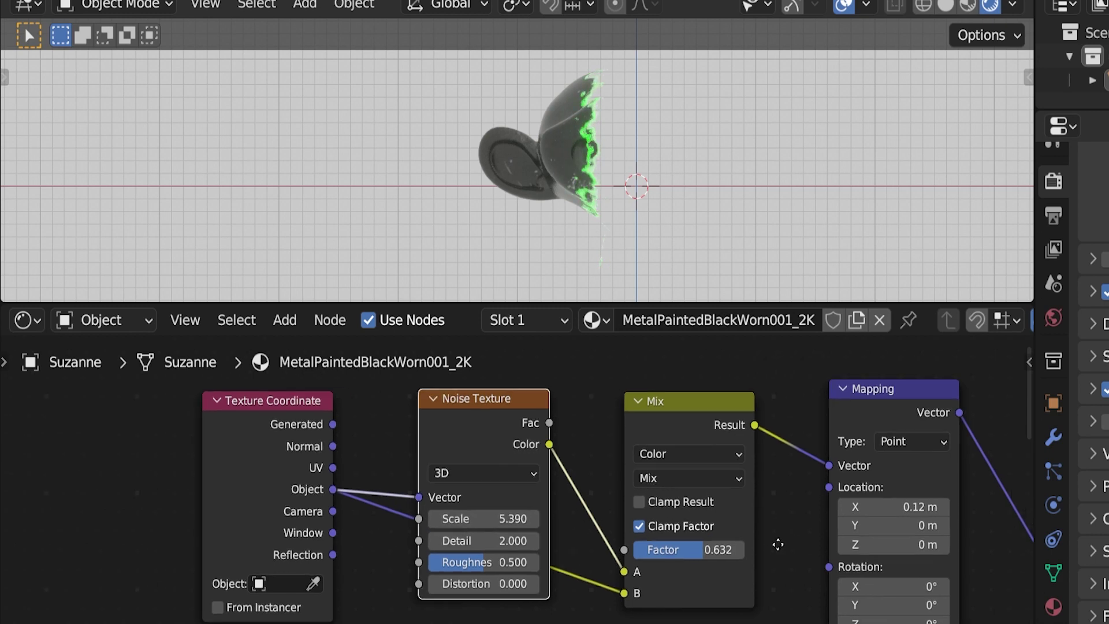
middle_drag(778, 544, 520, 460)
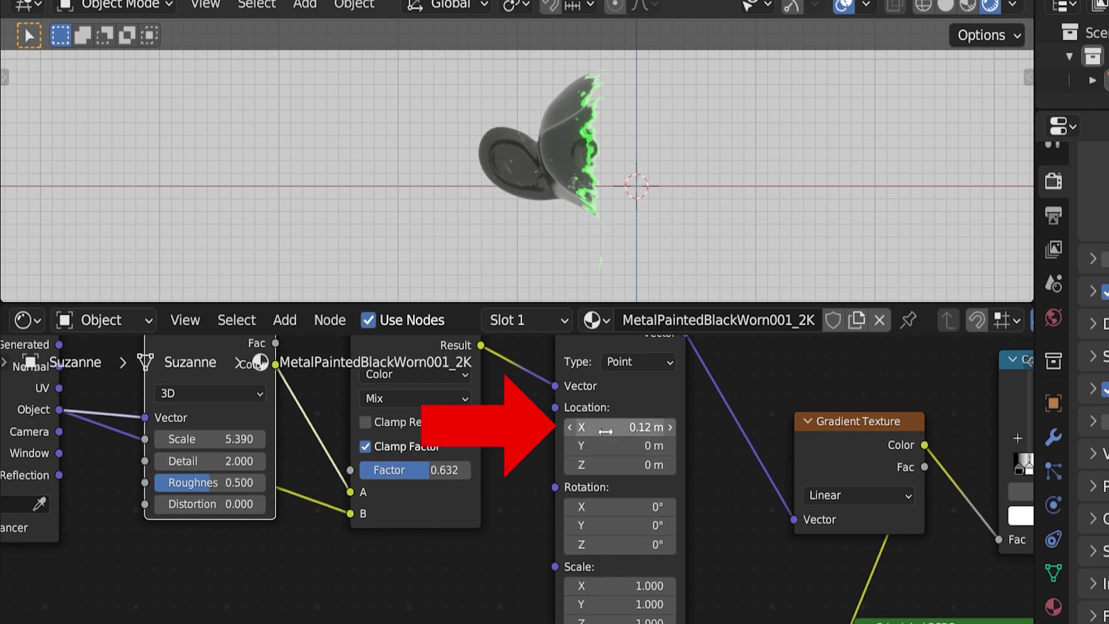
drag(605, 432, 671, 432)
drag(621, 525, 650, 526)
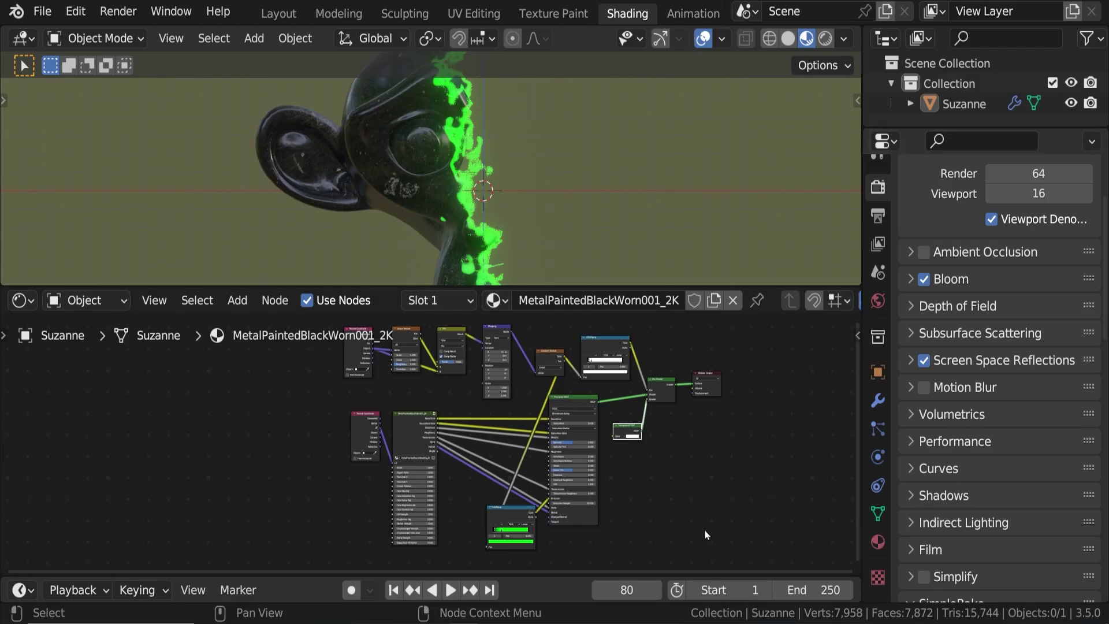
Step: Add a blue ColorRamp stop and reposition the first stops
shift+scroll(619, 520, down, 5)
scroll(596, 465, up, 7)
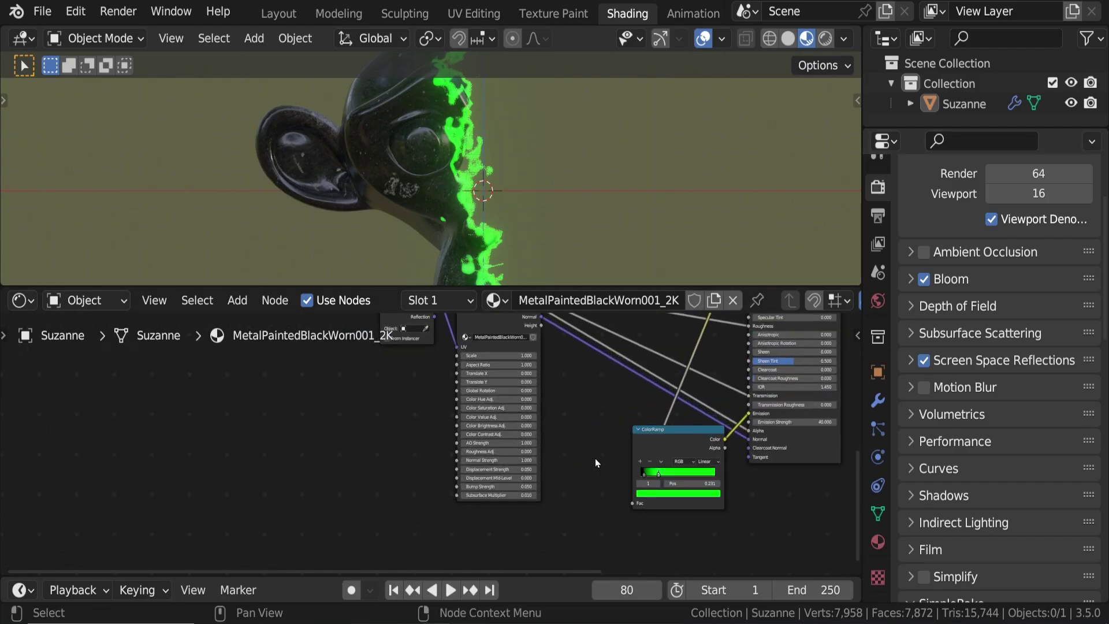
shift+scroll(459, 405, up, 3)
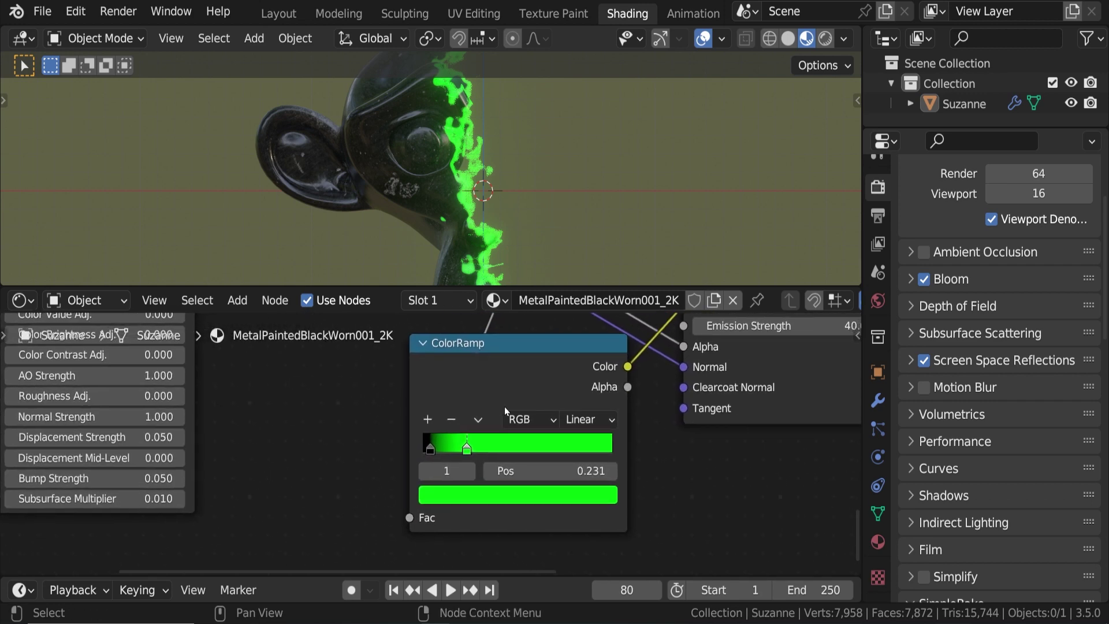
click(428, 420)
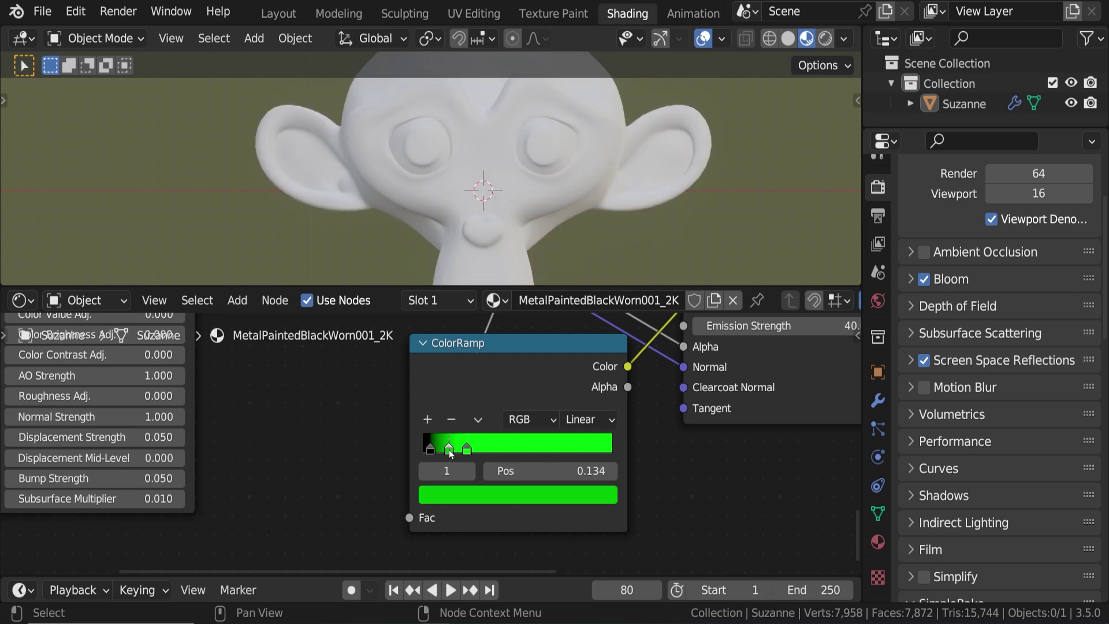
drag(449, 450, 451, 450)
click(457, 494)
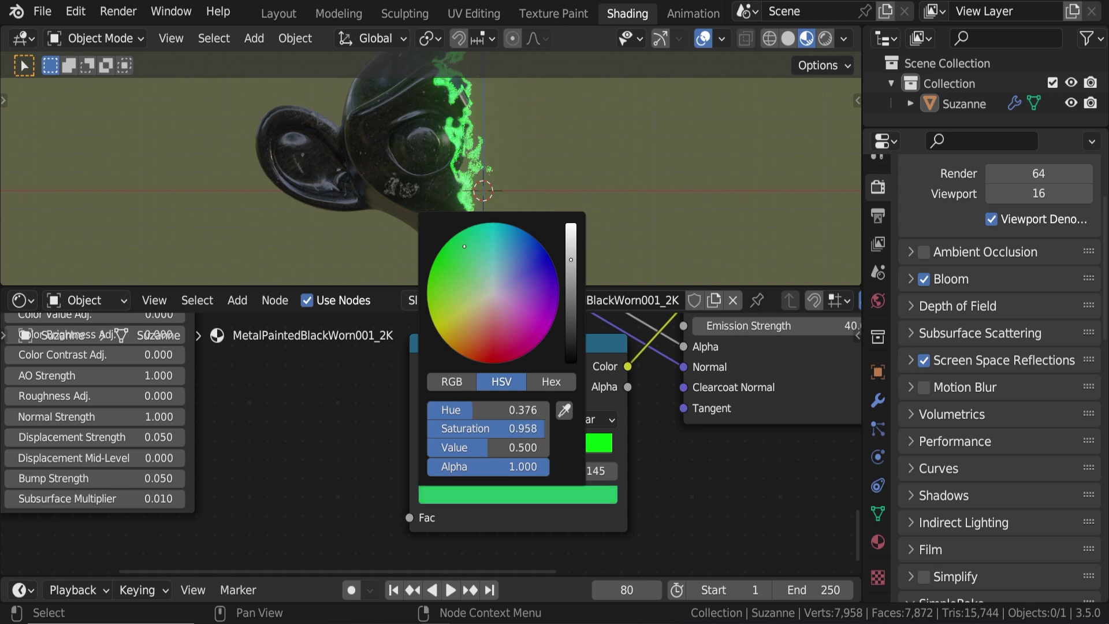
click(462, 449)
drag(449, 449, 471, 452)
Step: Add another ColorRamp stop set to black and slide the stops into place
click(428, 421)
click(462, 495)
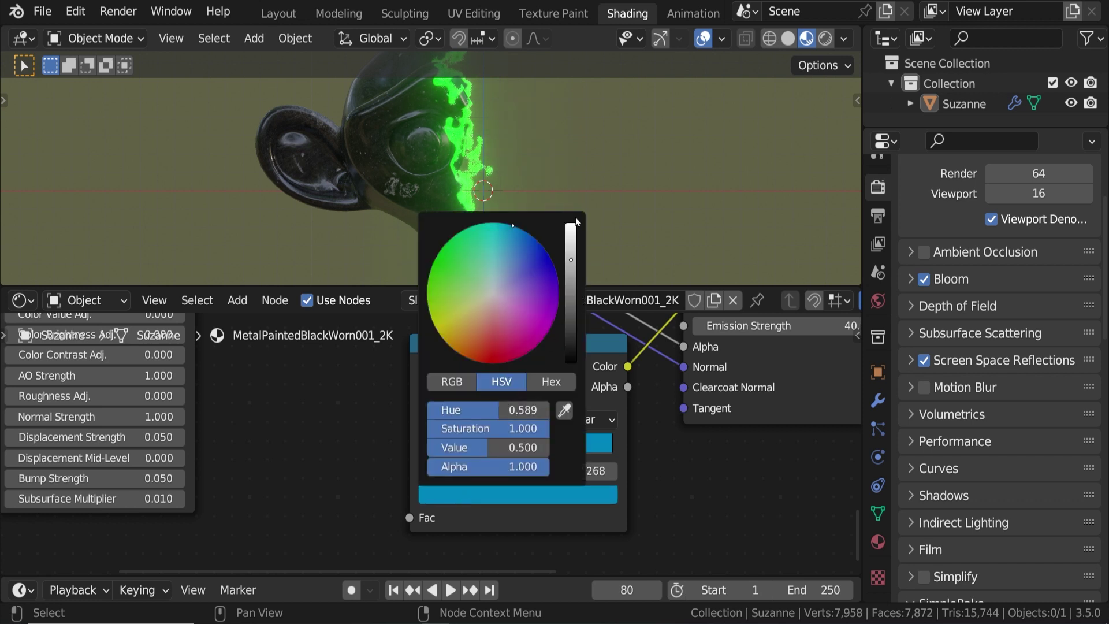
drag(572, 252, 572, 369)
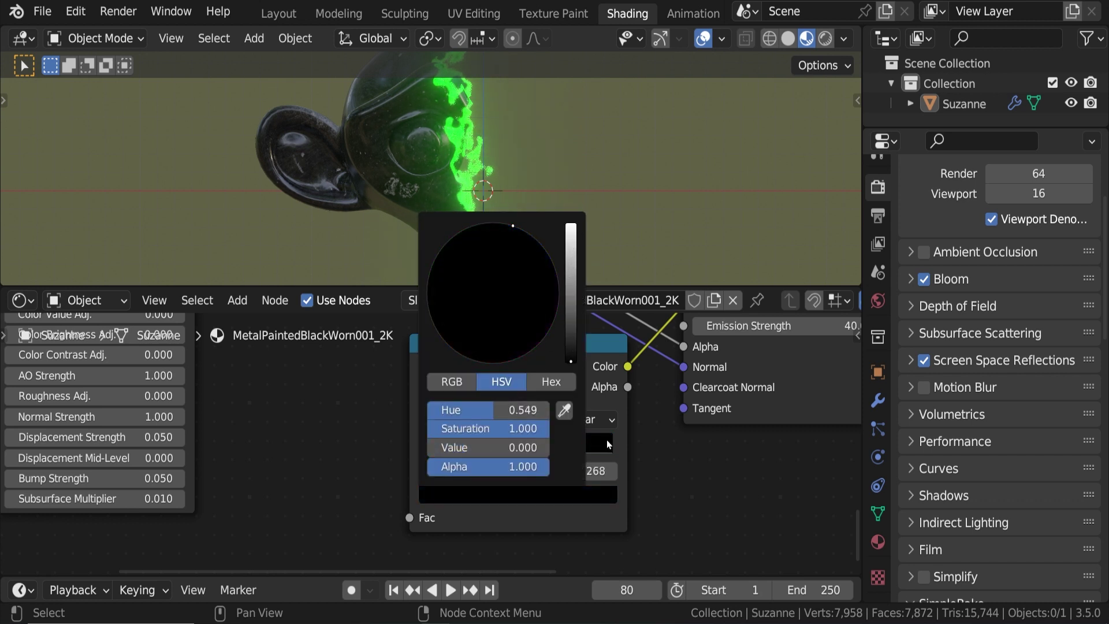
mouse_move(474, 451)
mouse_down()
mouse_move(433, 453)
mouse_move(488, 453)
mouse_move(452, 449)
mouse_up()
click(445, 450)
scroll(439, 448, up, 4)
click(432, 452)
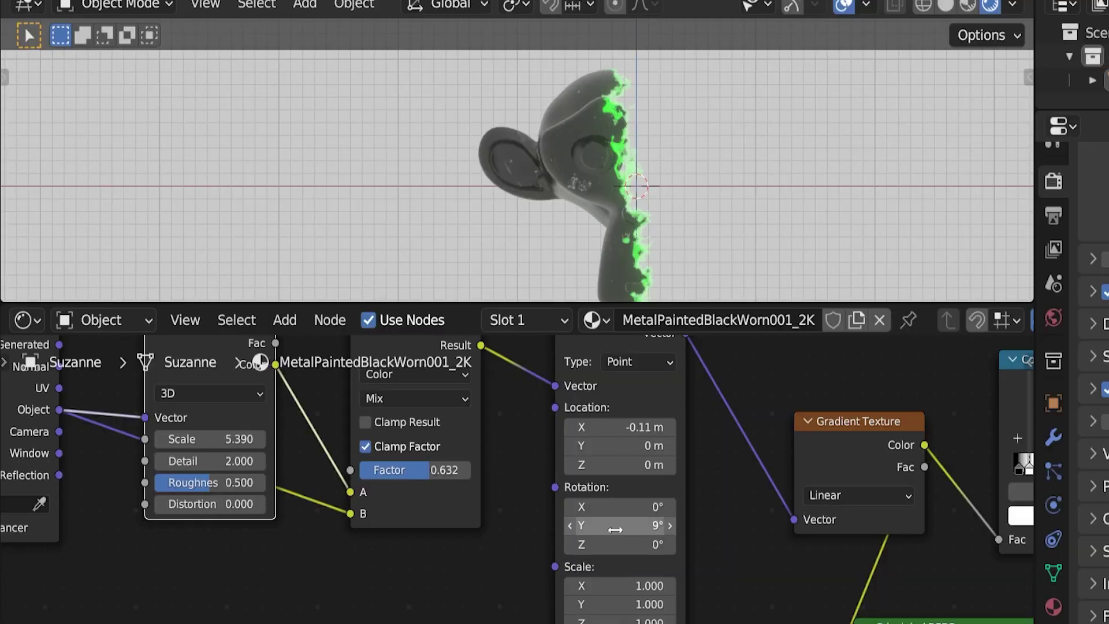
Step: Set Mapping Rotation Y to 9°, then split off a Timeline editor showing frames 1–250
drag(612, 526, 707, 534)
scroll(709, 533, down, 1)
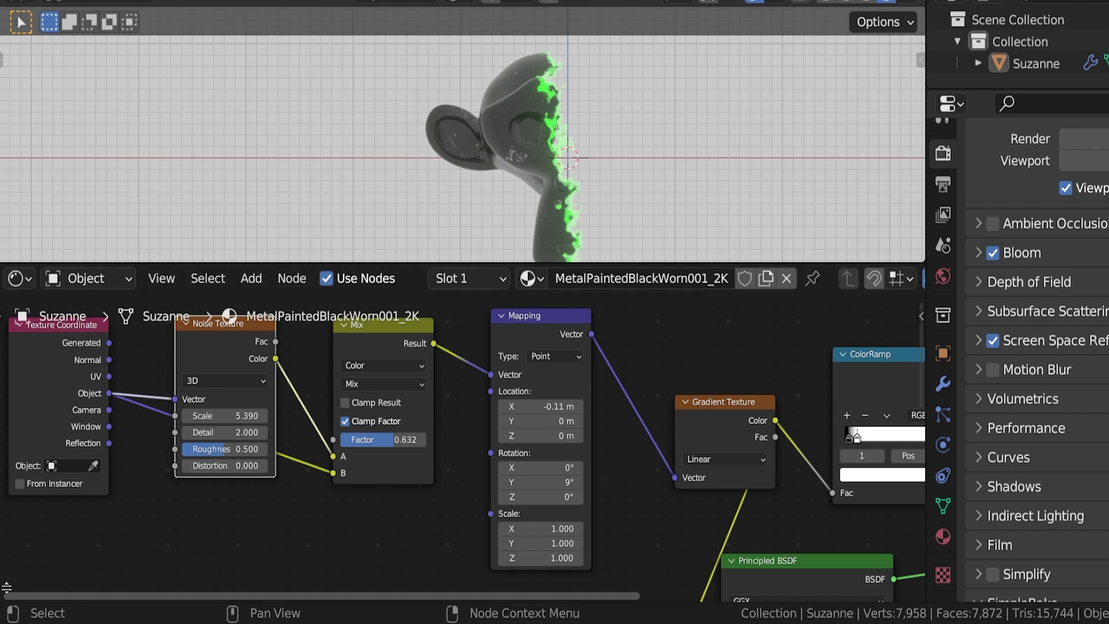
drag(7, 598, 17, 475)
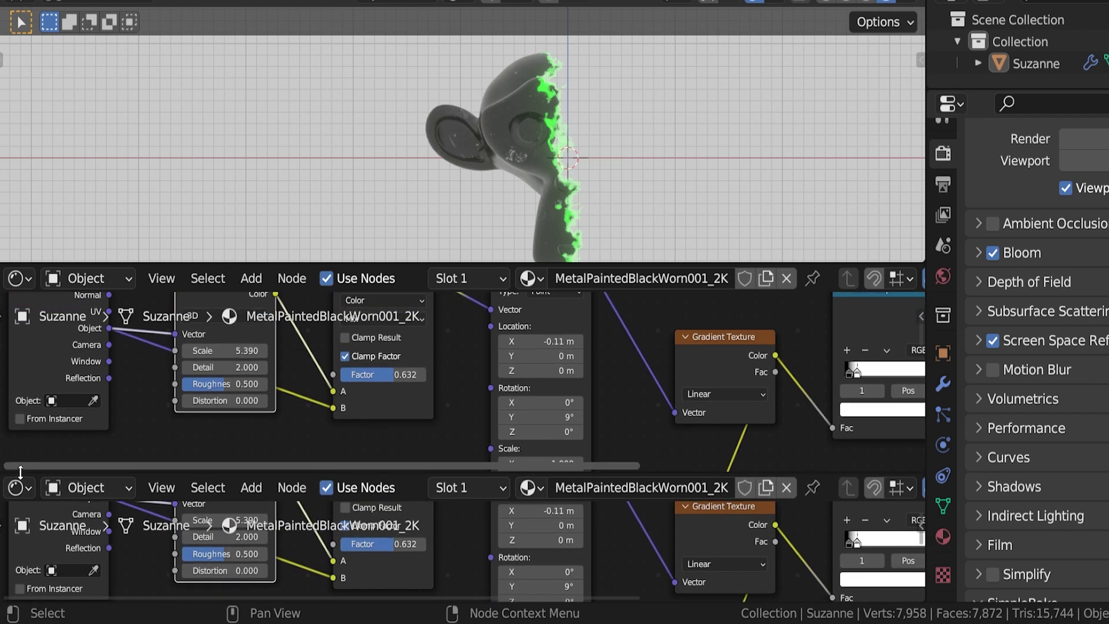
click(26, 489)
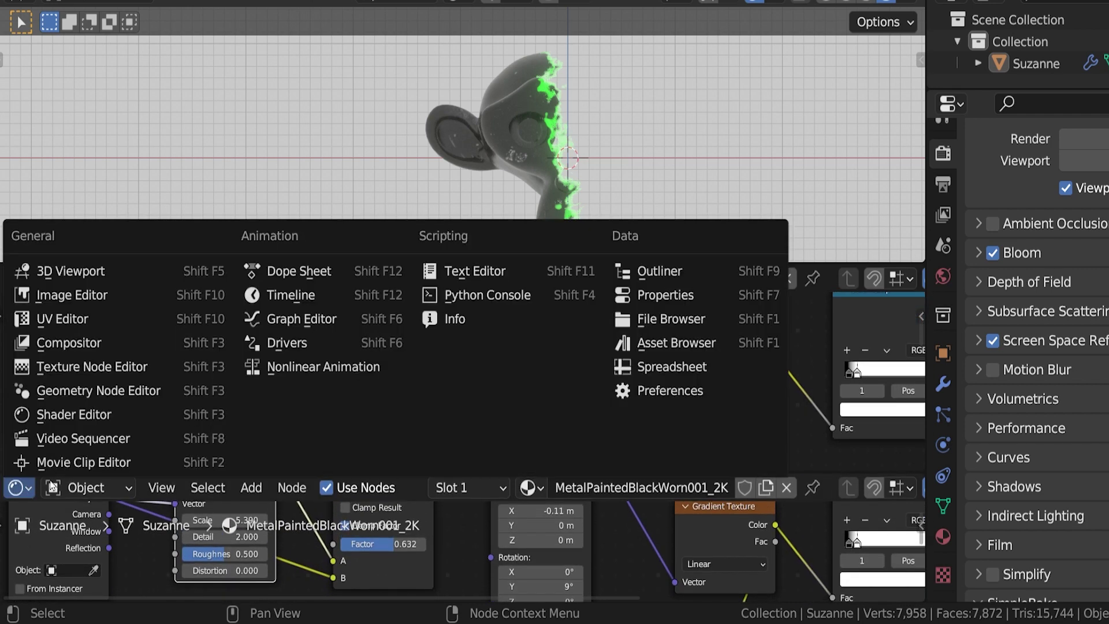
click(26, 490)
click(26, 490)
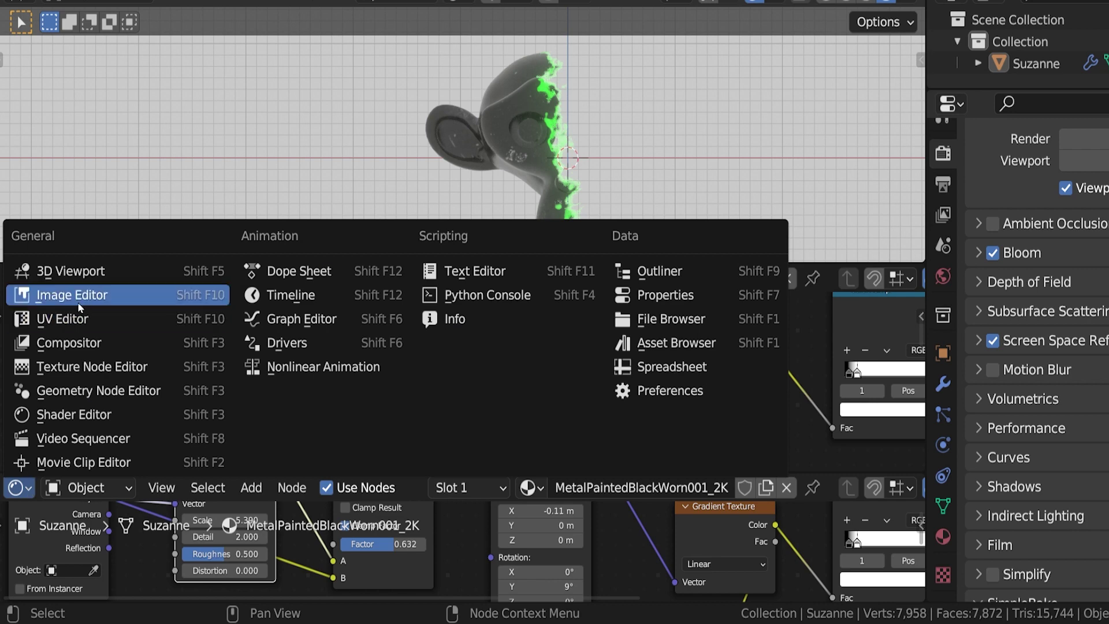
click(330, 301)
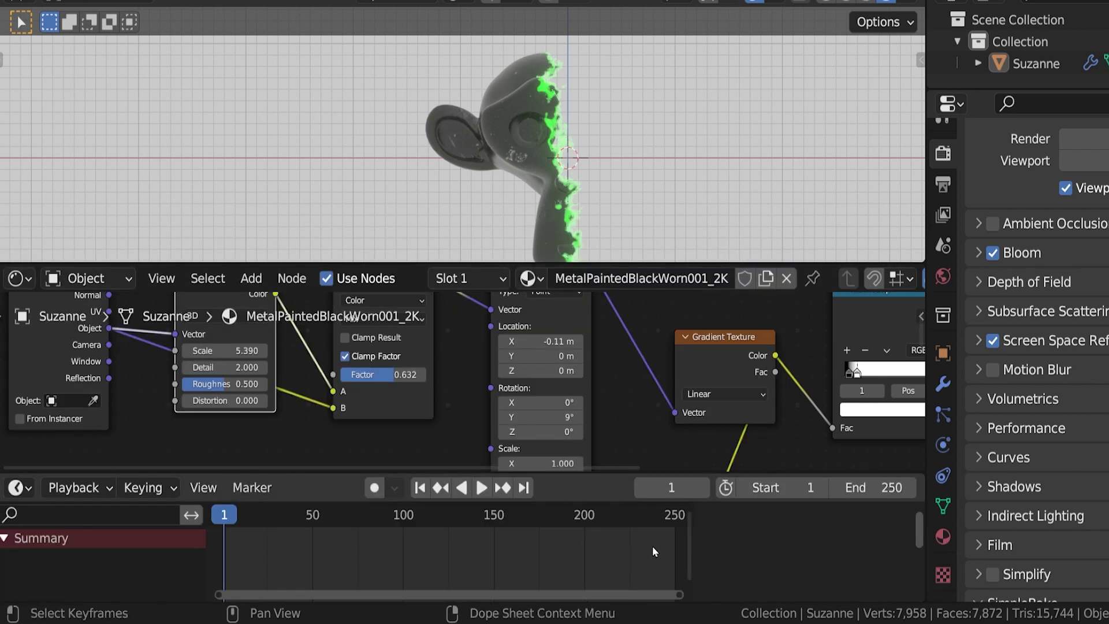
drag(690, 543, 896, 538)
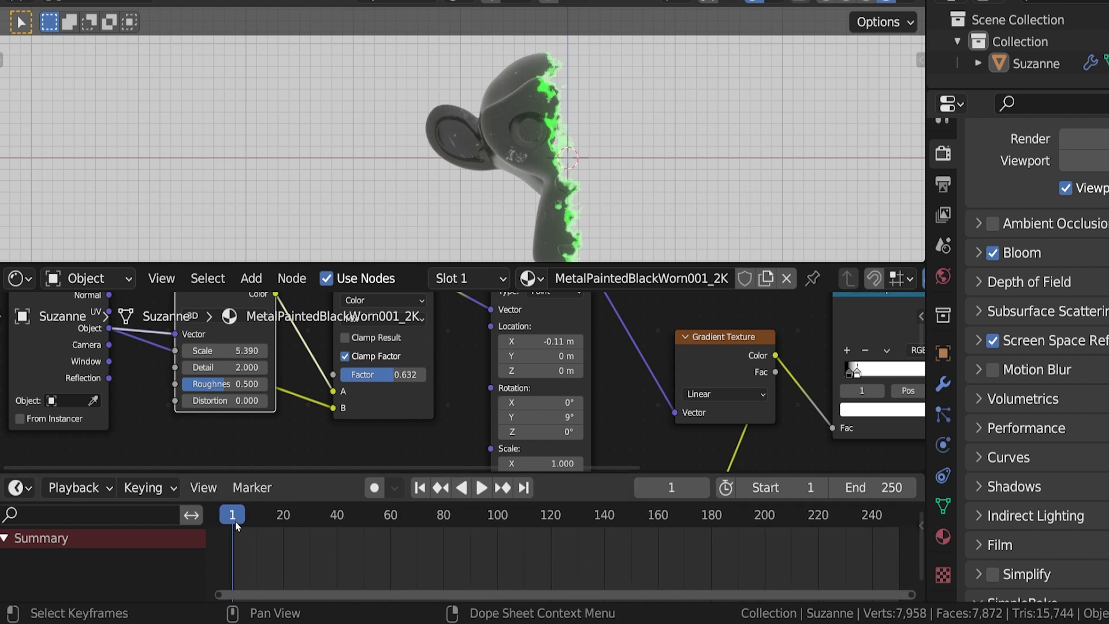
Step: Play and stop the animation, then set the current frame to 10
key(space)
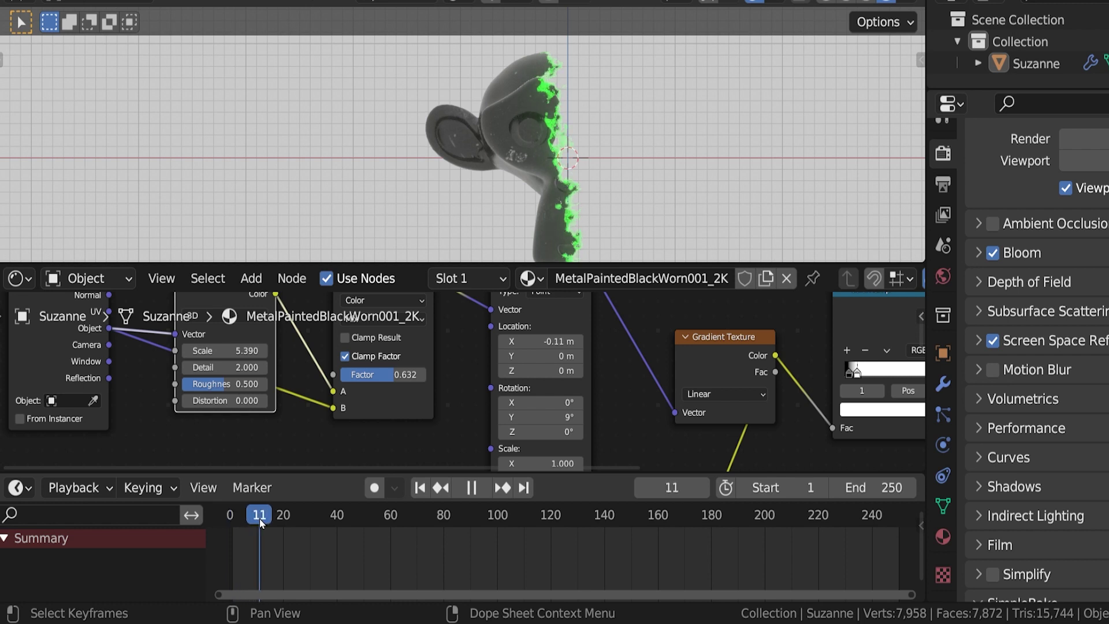
key(space)
drag(259, 518, 251, 518)
click(667, 487)
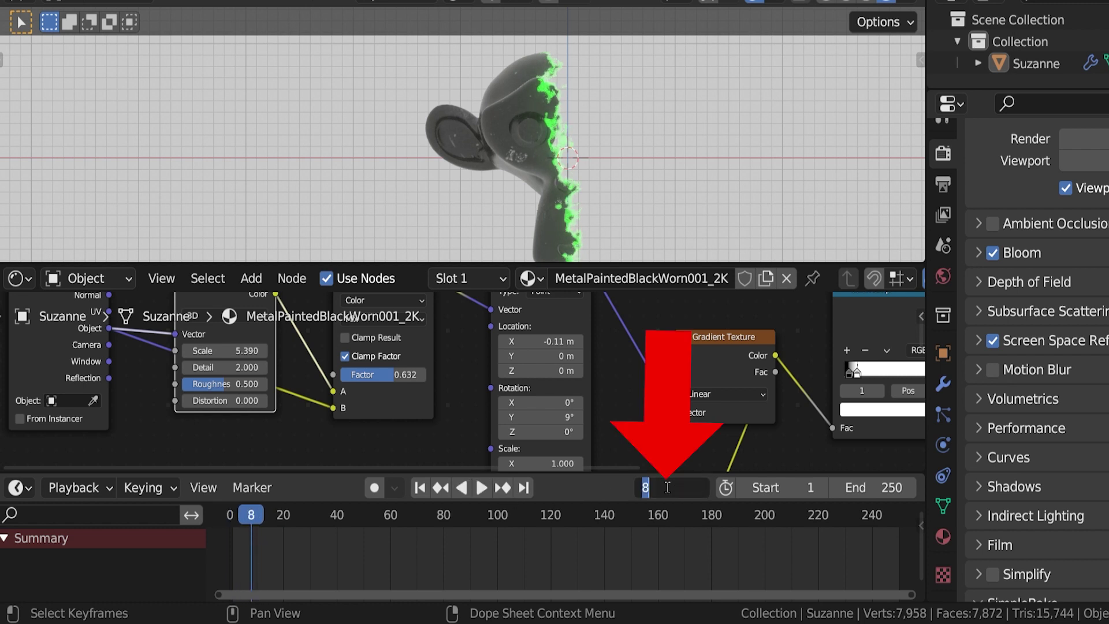
text(10)
key(Return)
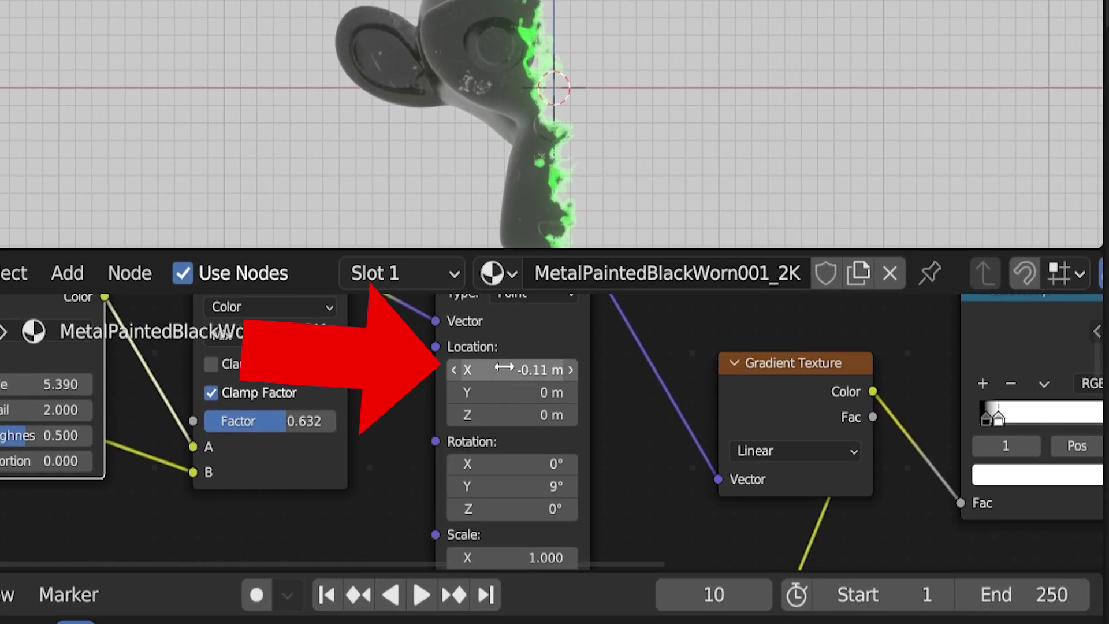
Step: Set Mapping Location X to -1.11 m so the green edge disappears, and keyframe it
drag(514, 369, 456, 369)
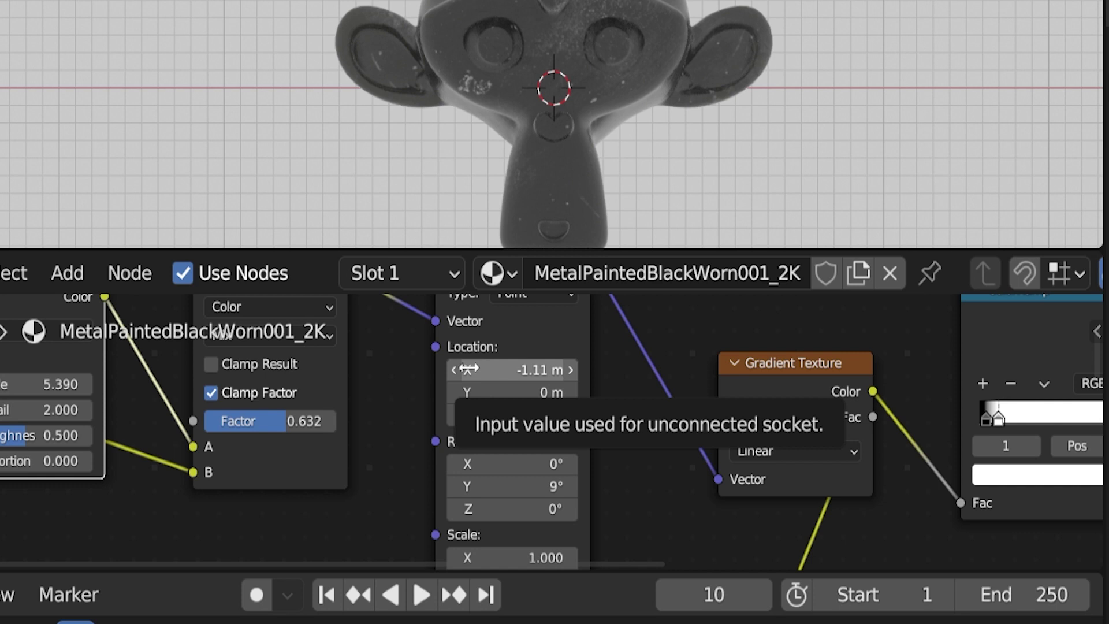
drag(489, 368, 437, 368)
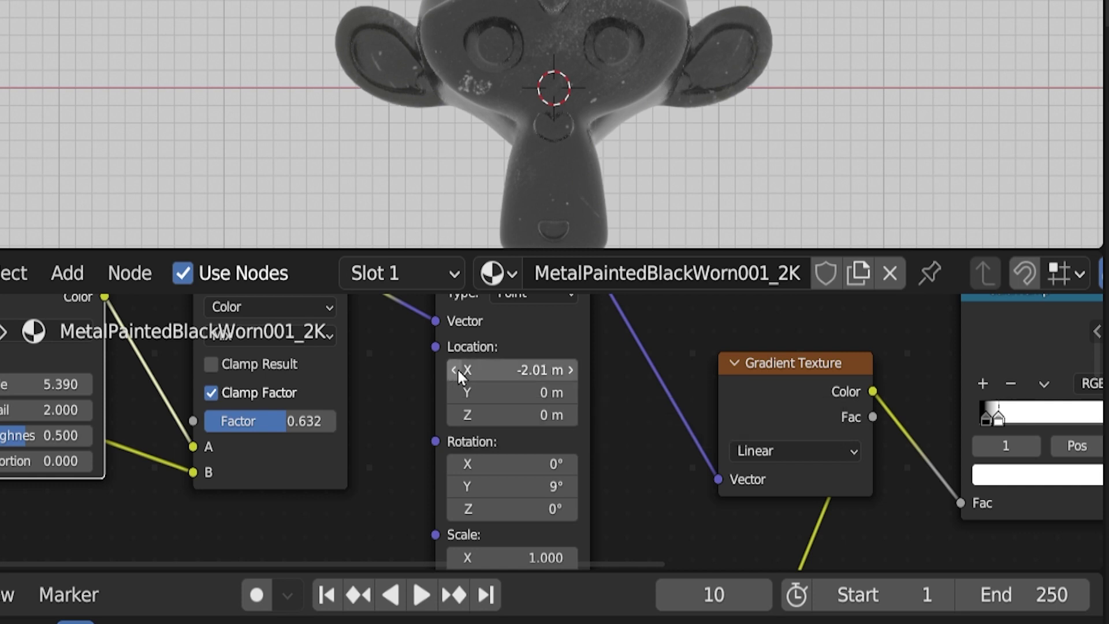
click(571, 370)
drag(520, 370, 462, 392)
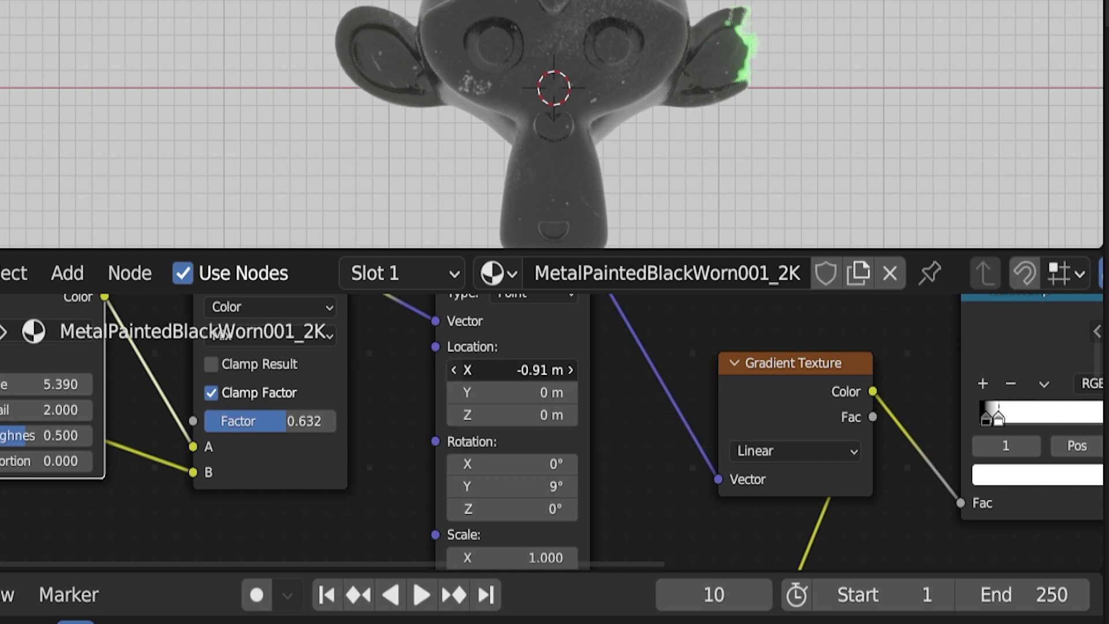
click(455, 369)
click(455, 369)
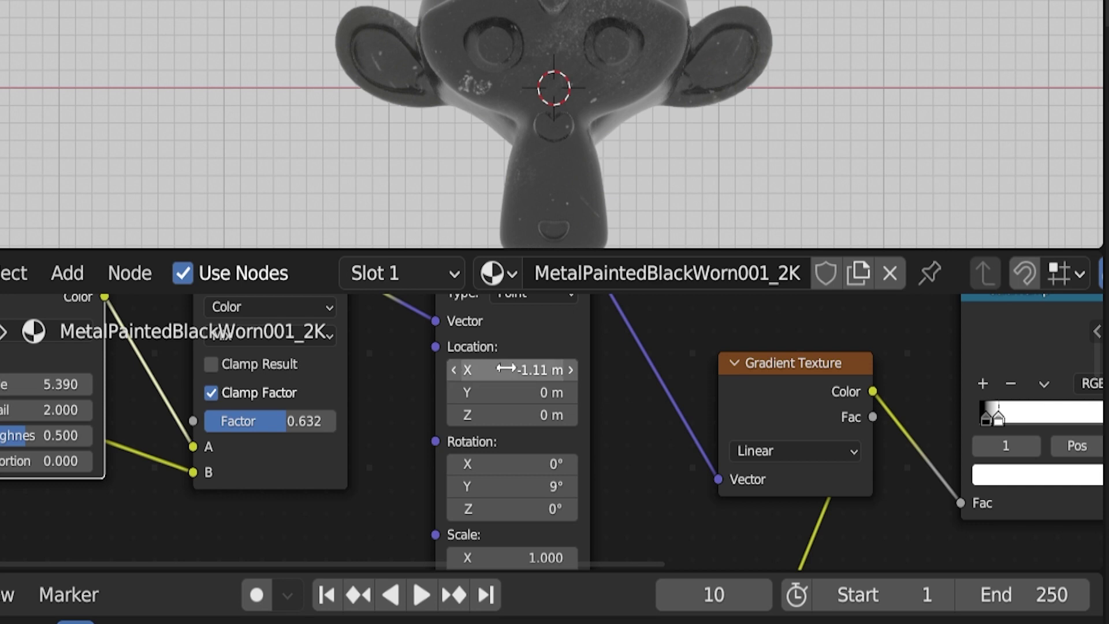
key(i)
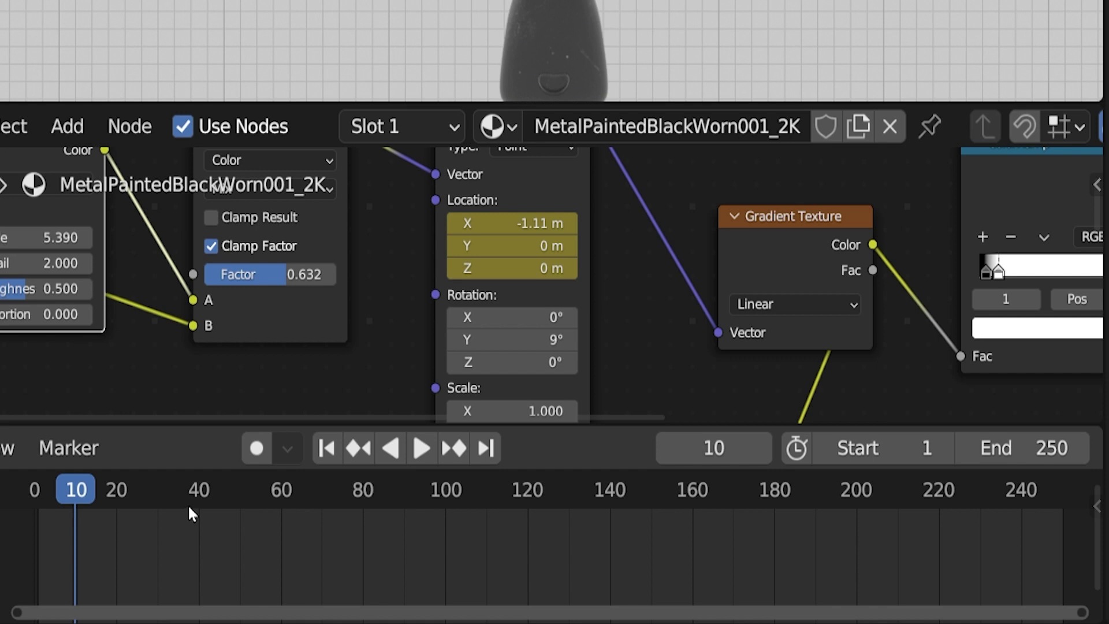
double_click(727, 449)
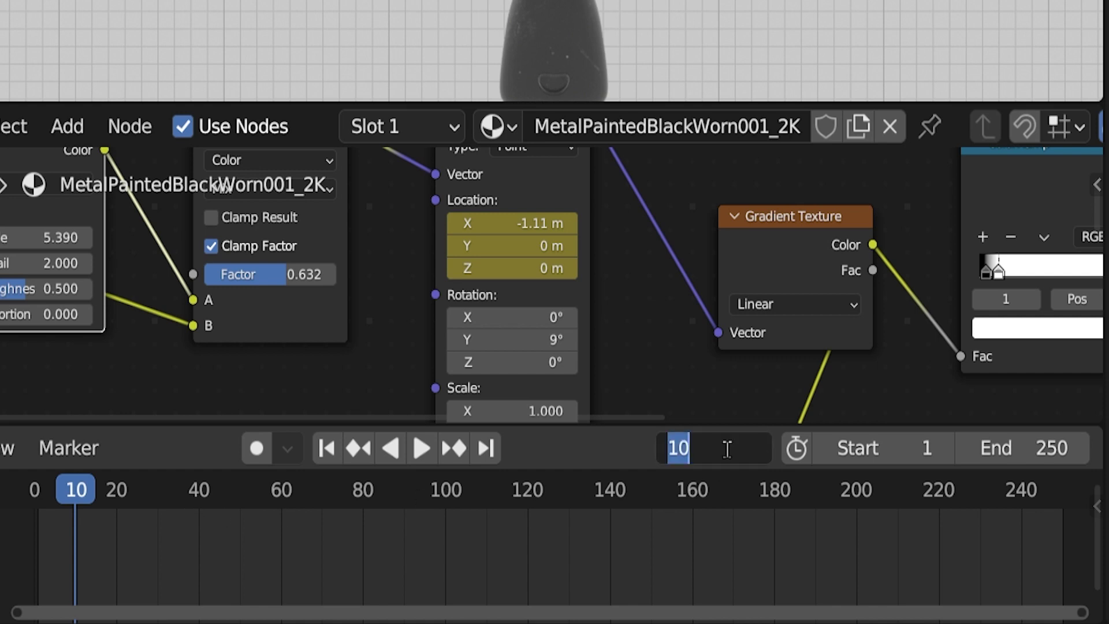
Step: At frame 70, raise Mapping Location X to 0.8 m so Suzanne is fully dissolved
text(70)
key(Return)
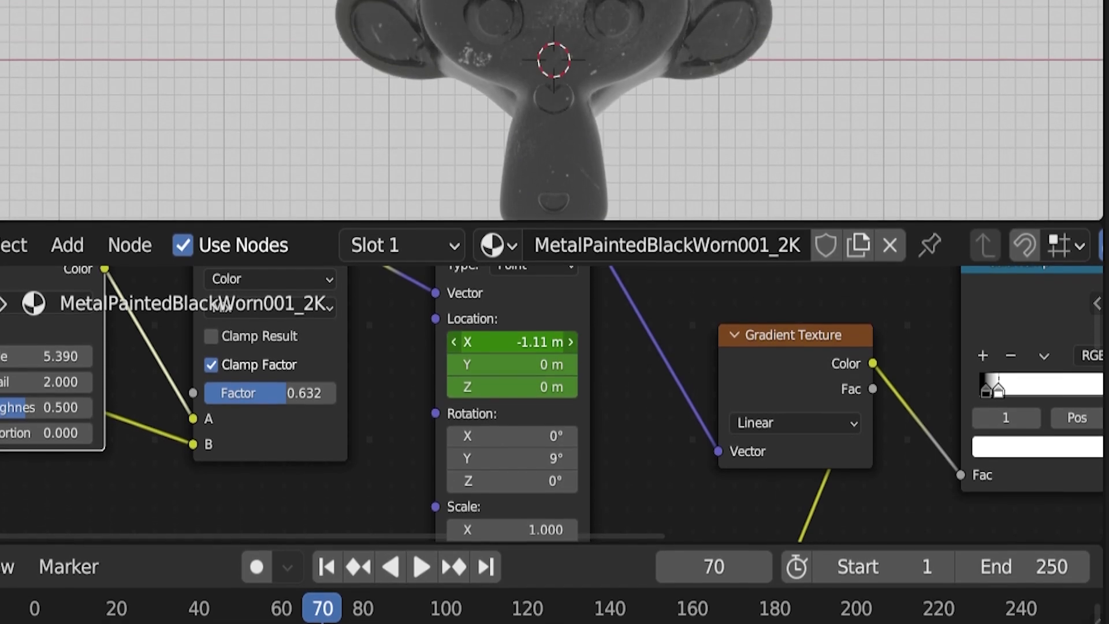
drag(512, 341, 554, 341)
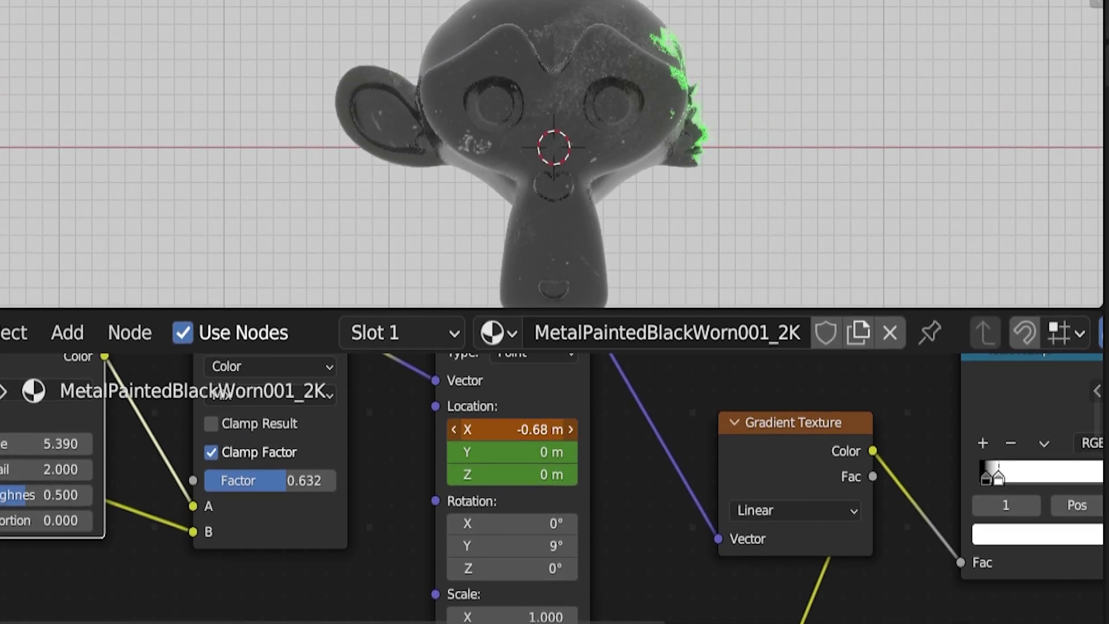
mouse_move(514, 429)
mouse_down()
mouse_move(686, 429)
mouse_move(523, 429)
mouse_up()
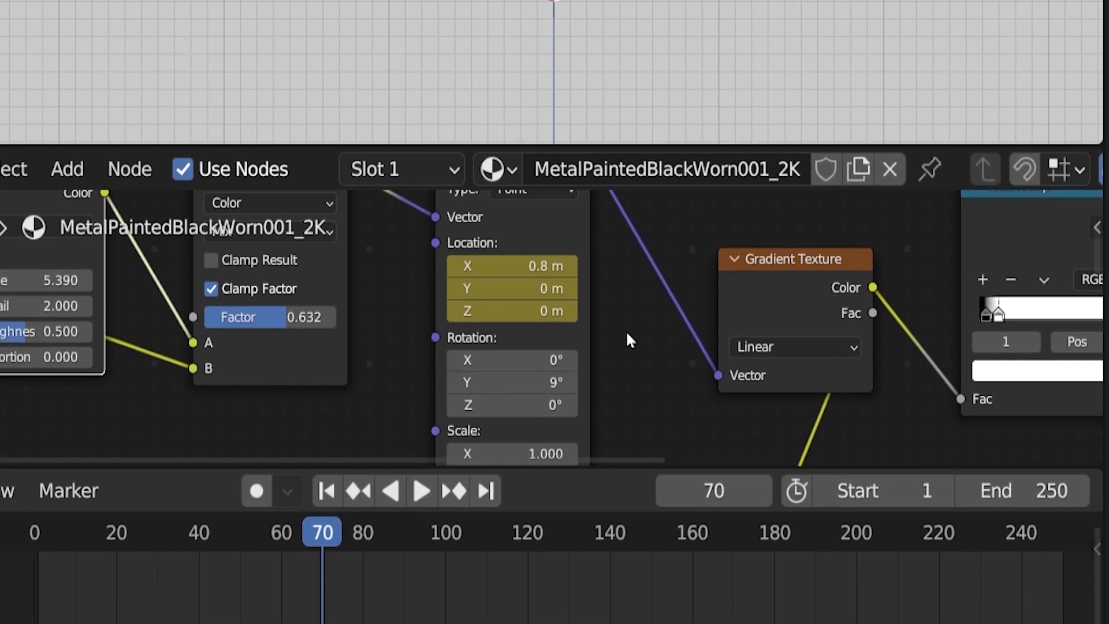
Step: Compare the dissolve at frame 10 and frame 70
click(701, 476)
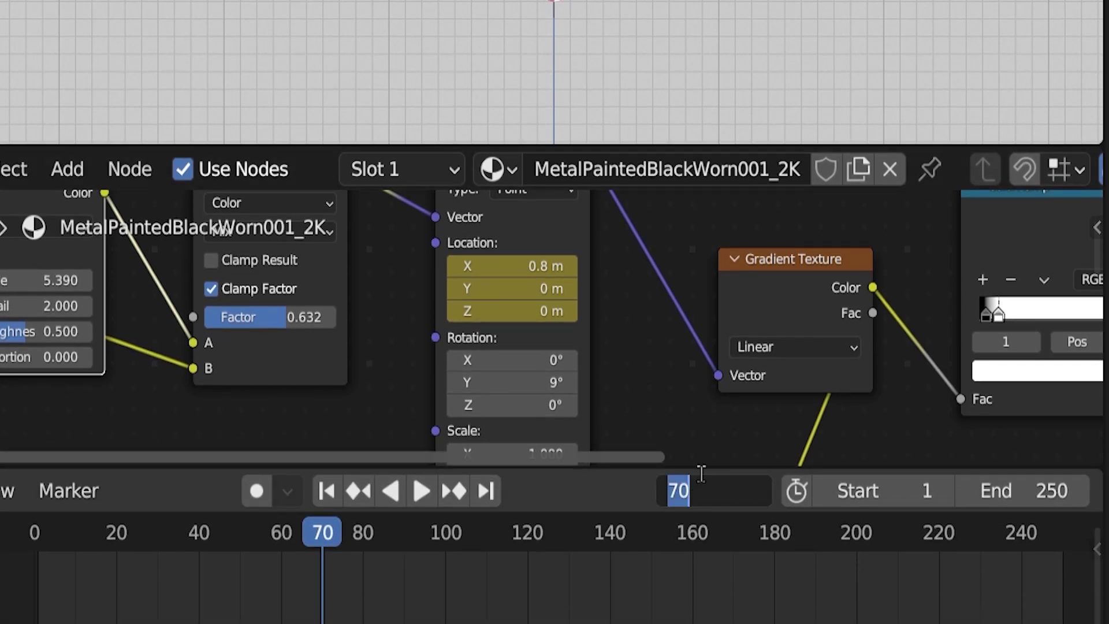
text(10)
key(Return)
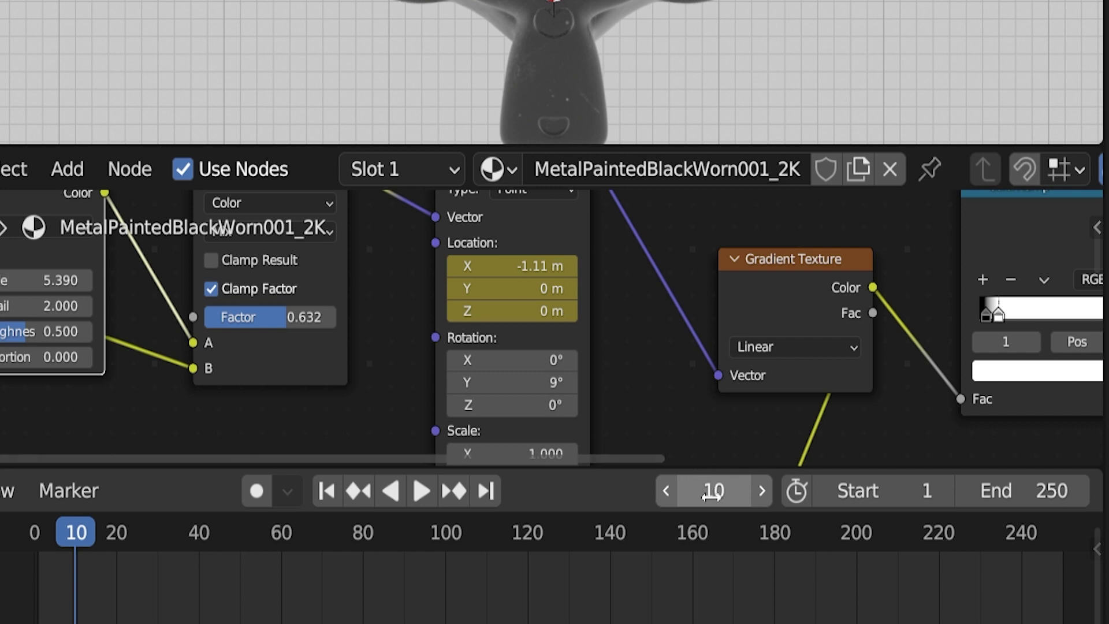
click(710, 494)
text(70)
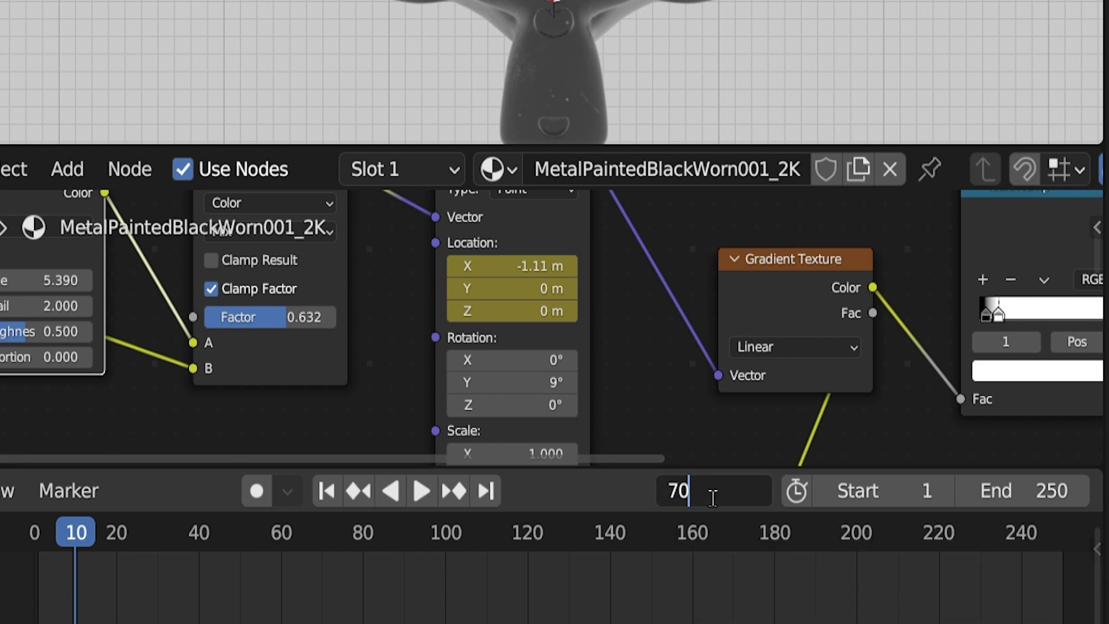
key(Return)
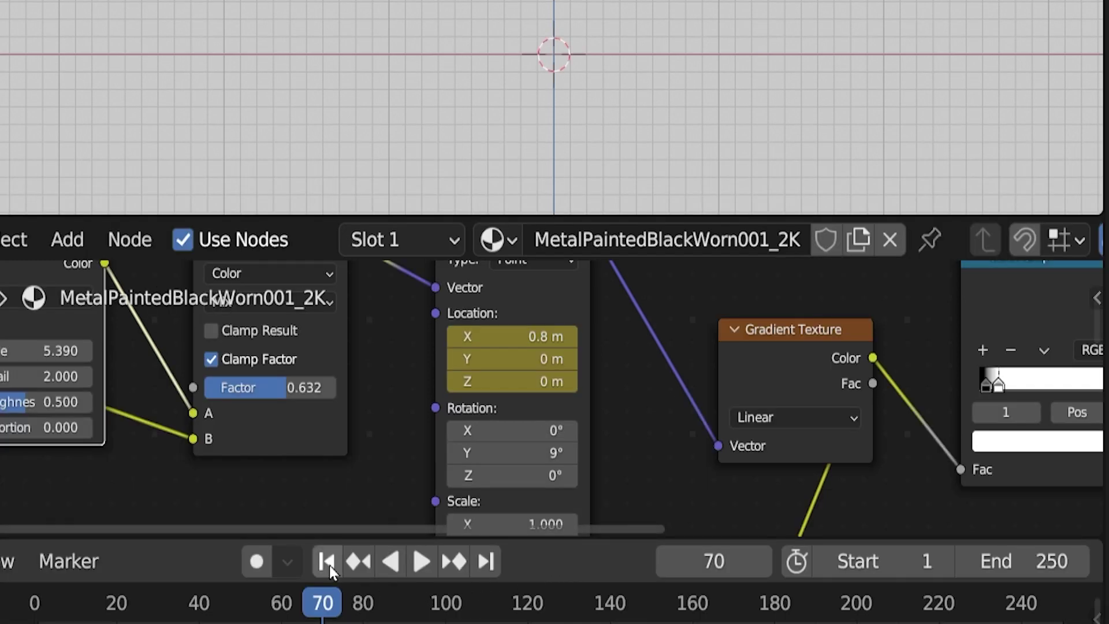
Step: Play the dissolve from the first frame while panning and zooming the node editor
click(328, 497)
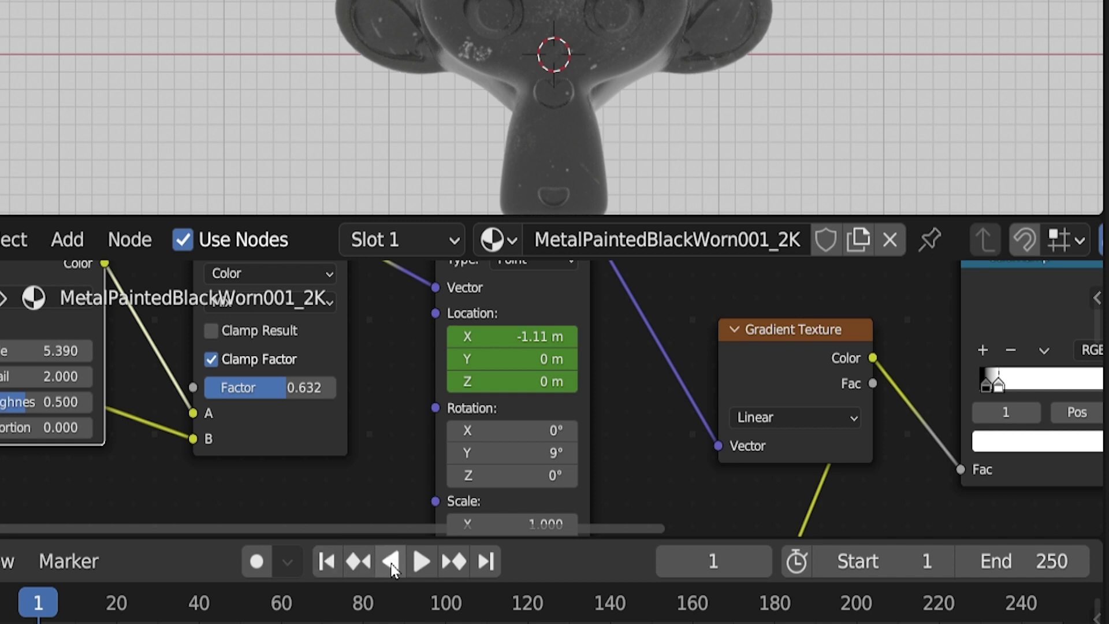
click(424, 559)
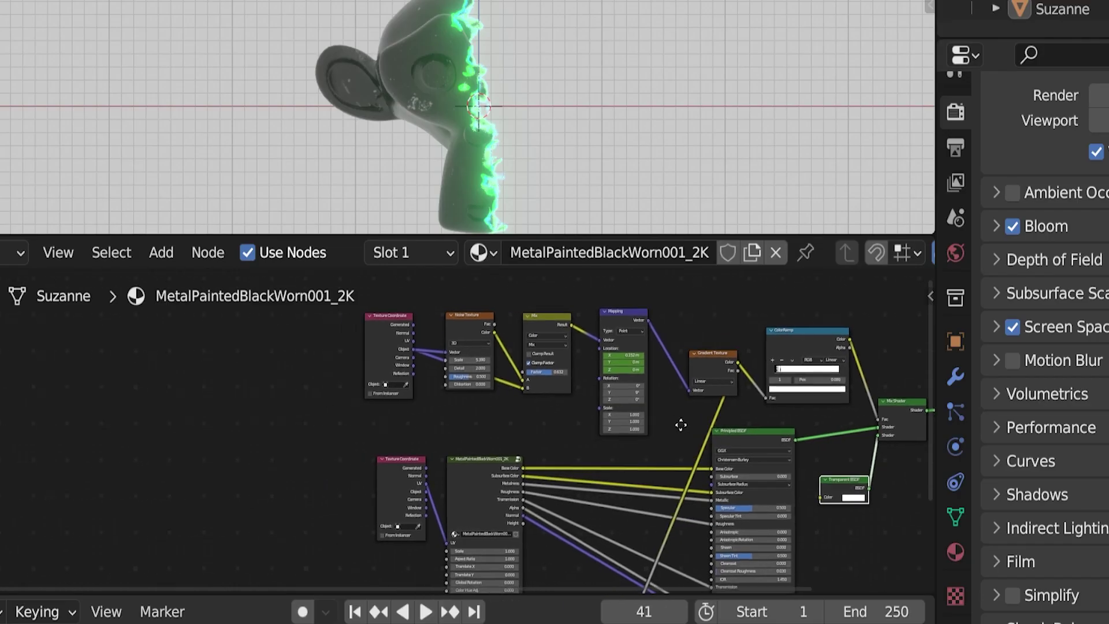
middle_drag(681, 425, 591, 445)
scroll(591, 445, up, 4)
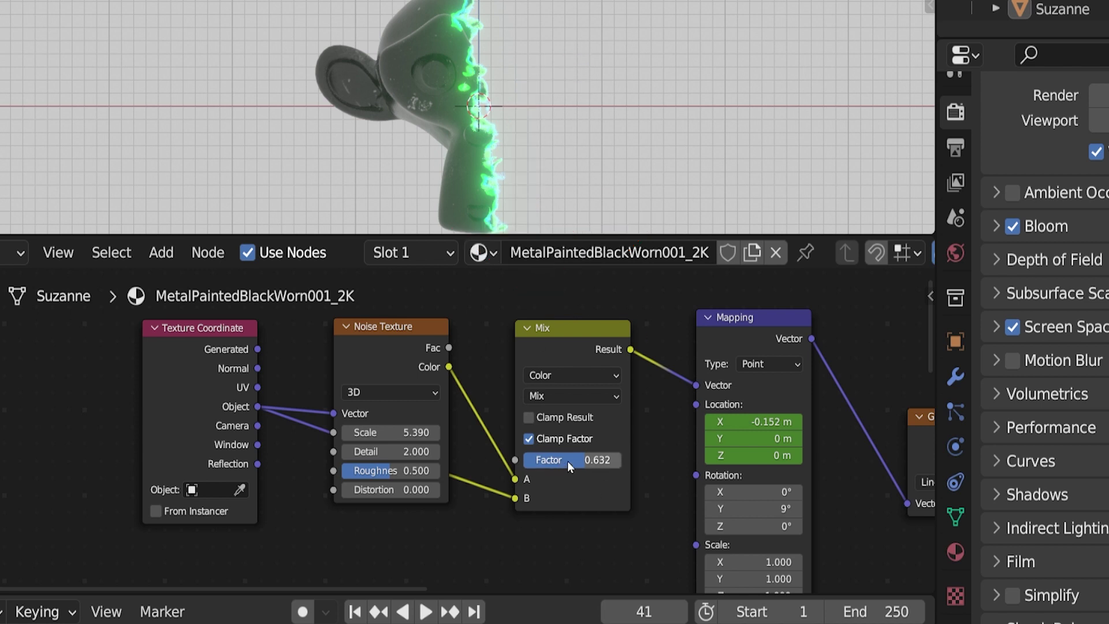
Step: Keyframe the Mix node Factor at 0.958 on frame 10
mouse_move(567, 461)
mouse_down()
mouse_move(537, 461)
mouse_move(572, 461)
mouse_up()
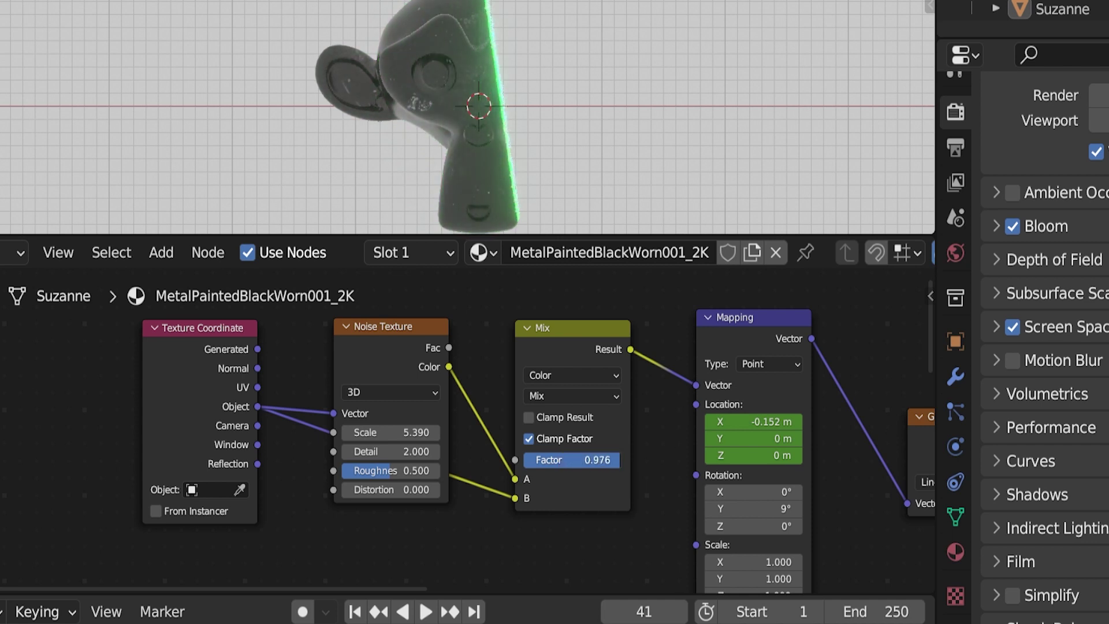
drag(619, 460, 567, 460)
click(643, 613)
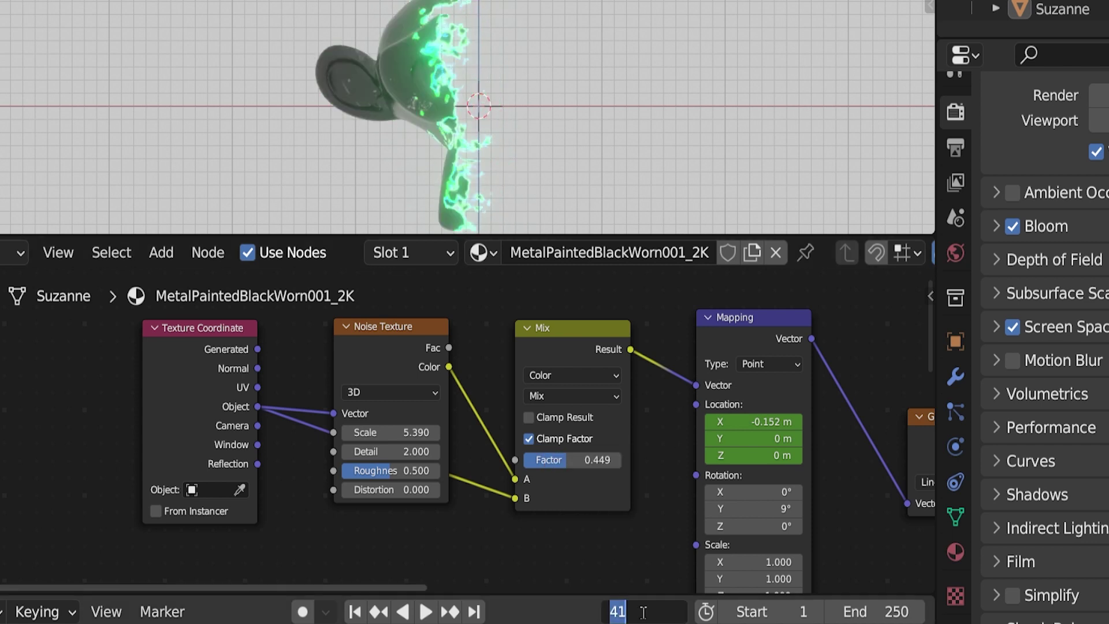
text(10)
key(Return)
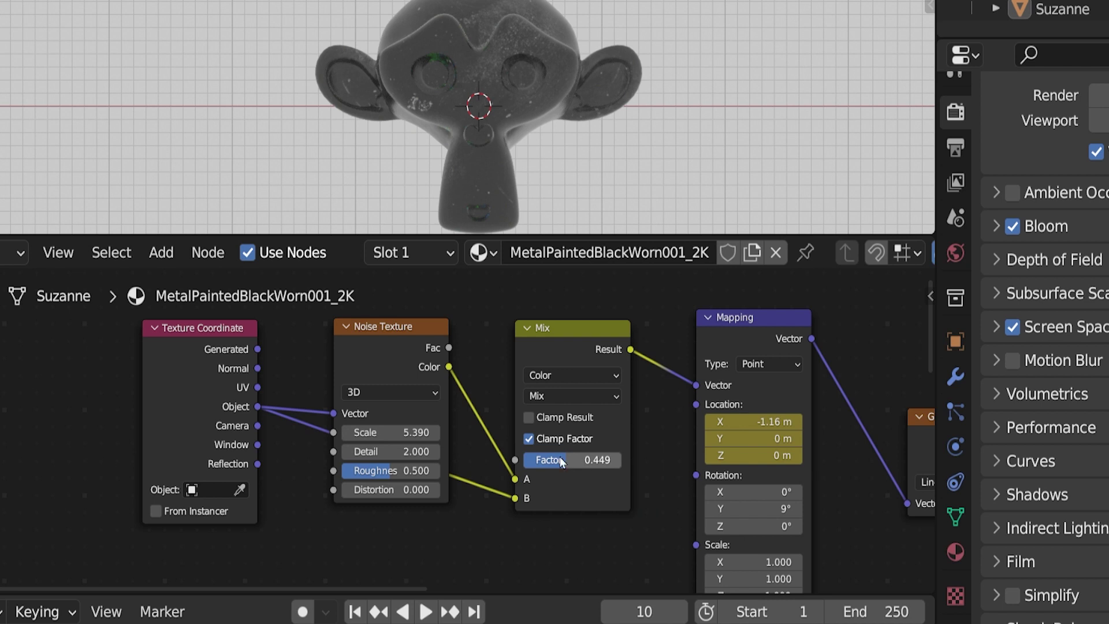
drag(560, 456, 616, 460)
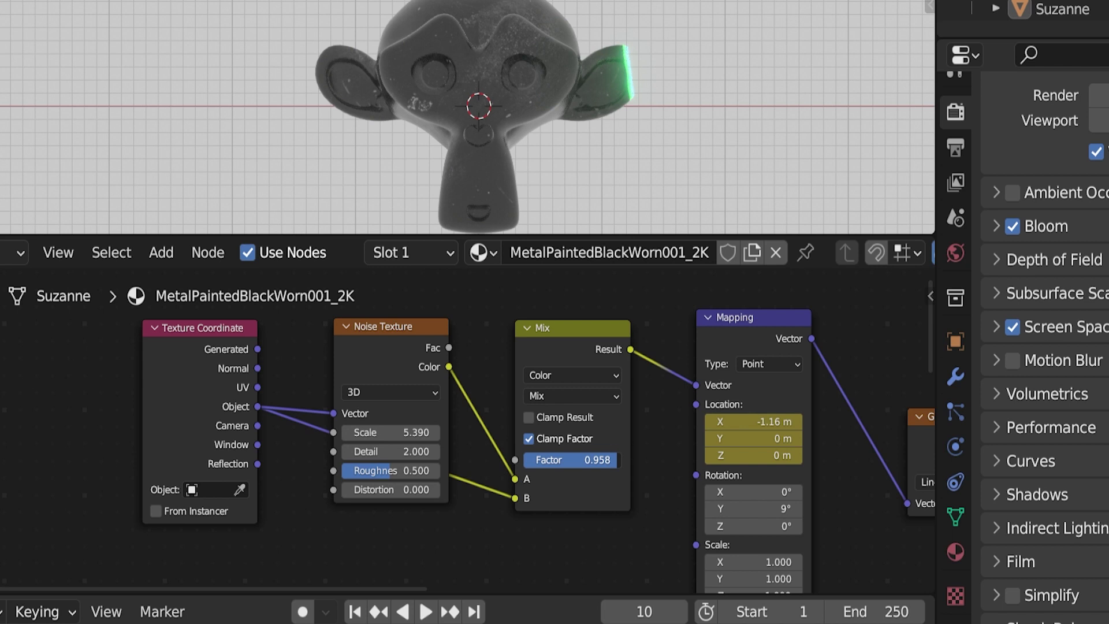
key(i)
Step: Keyframe the Mix Factor at 0.203 on frame 70
click(644, 612)
text(70)
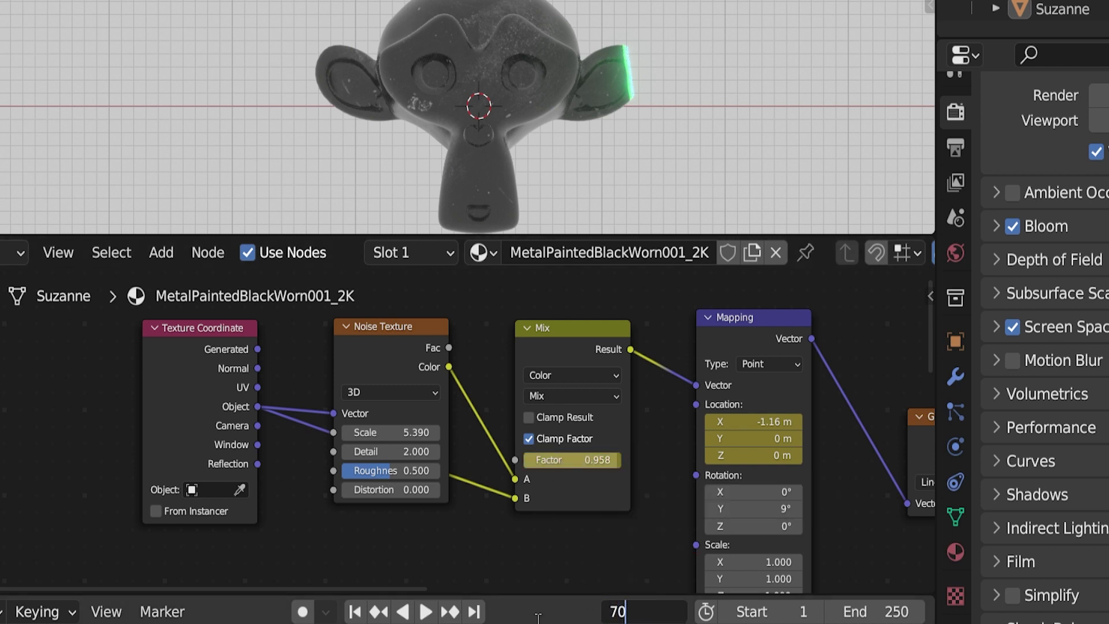
key(Return)
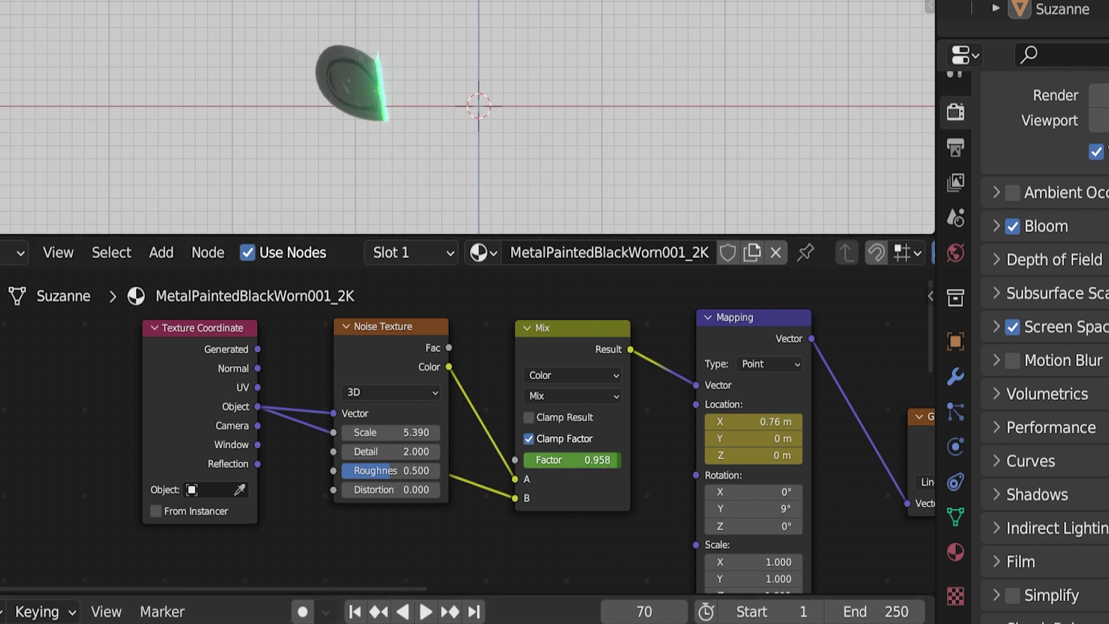
drag(613, 458, 542, 460)
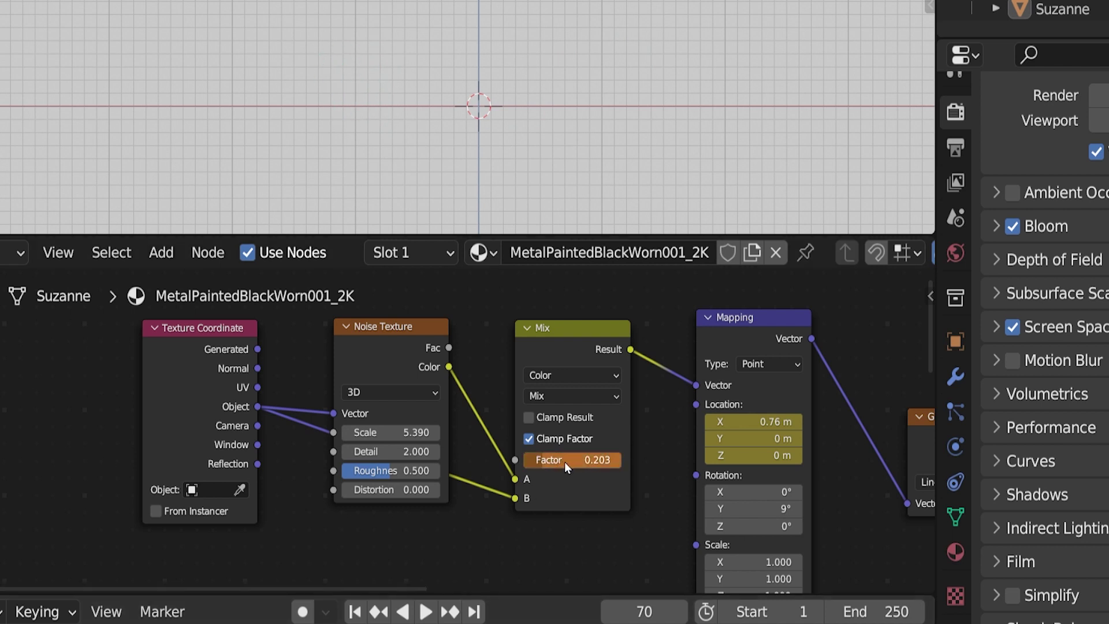
key(i)
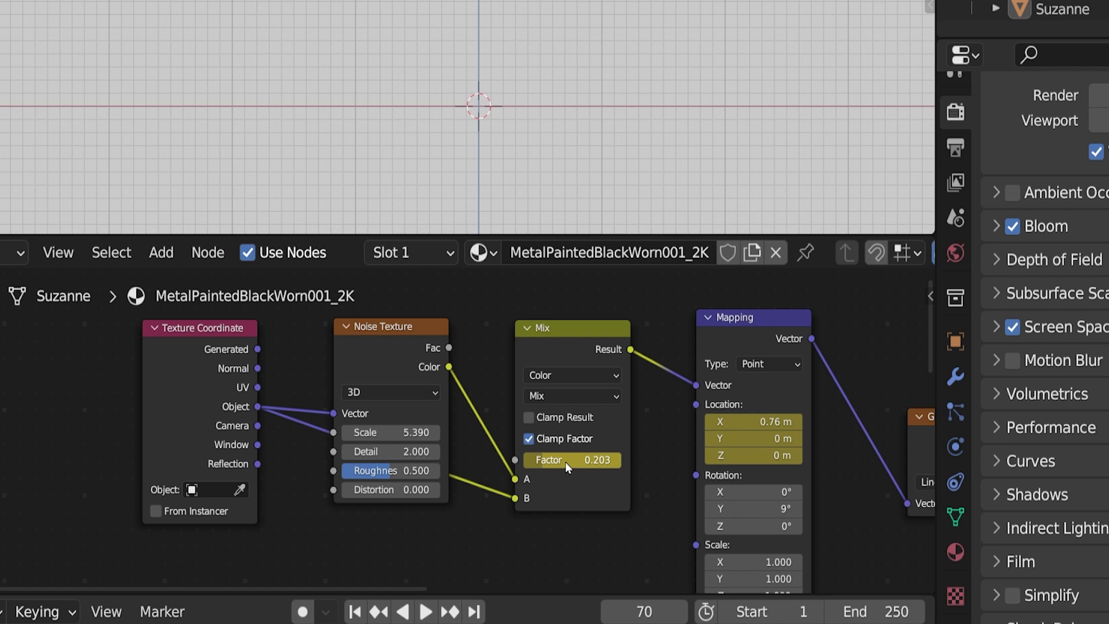
Step: Rewind to the start and play the finished green-edged dissolve animation
click(354, 611)
click(426, 612)
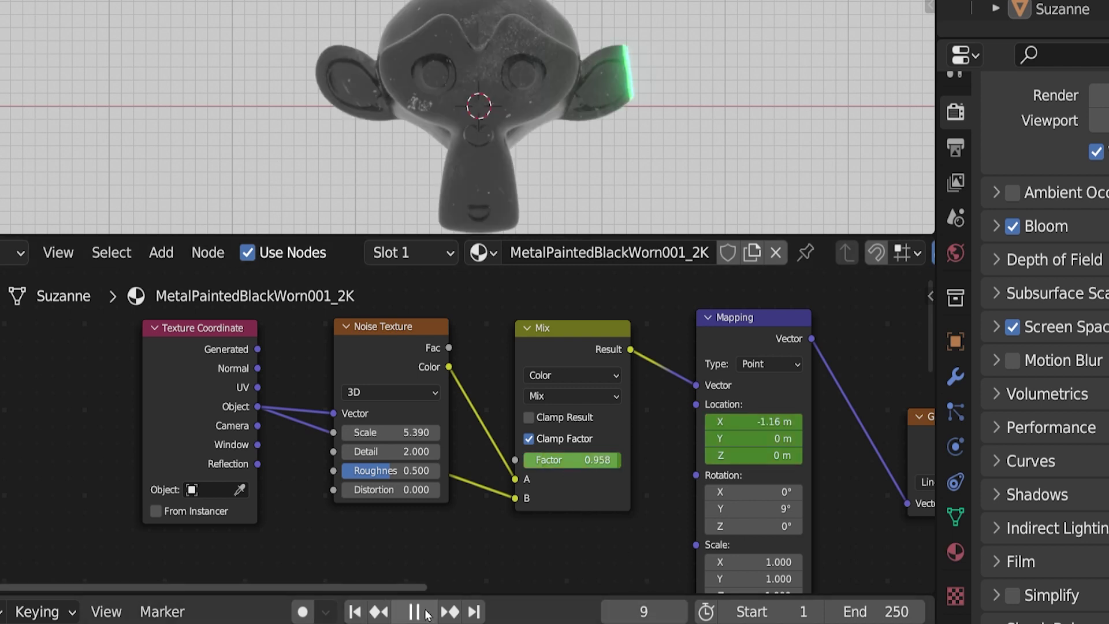